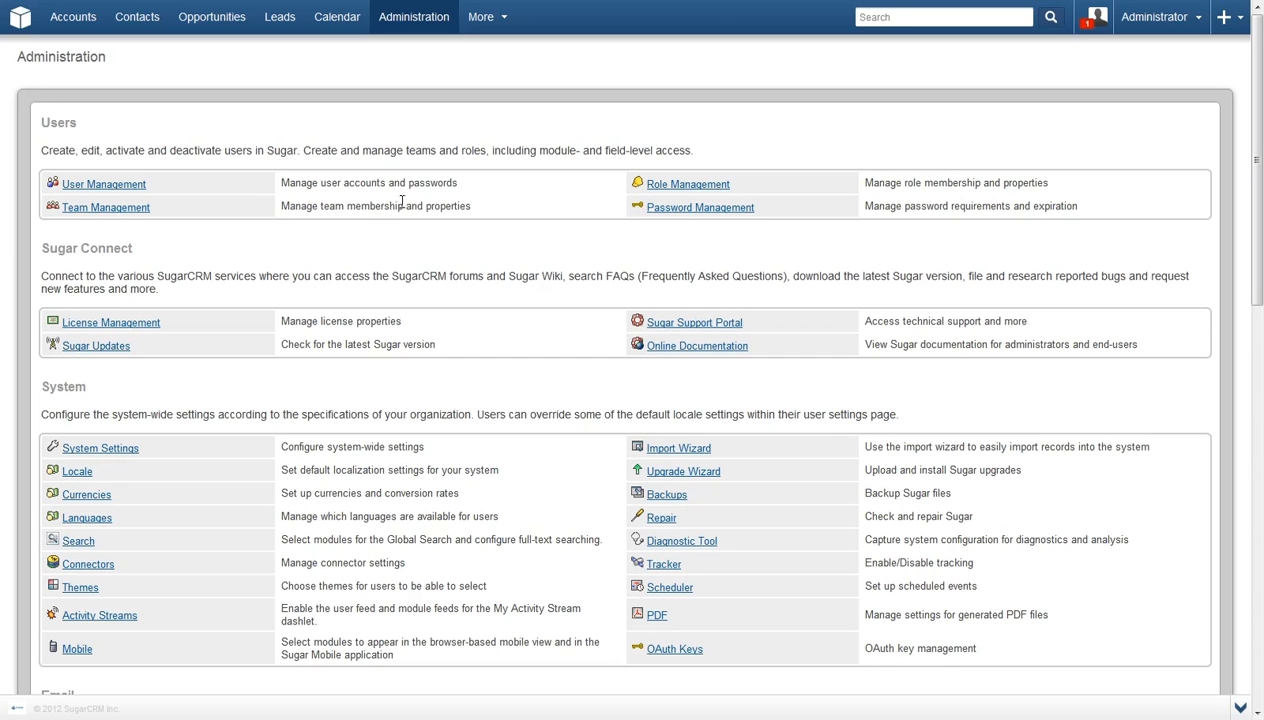
Open the second listed user's record from User Management for editing
left_click(133, 188)
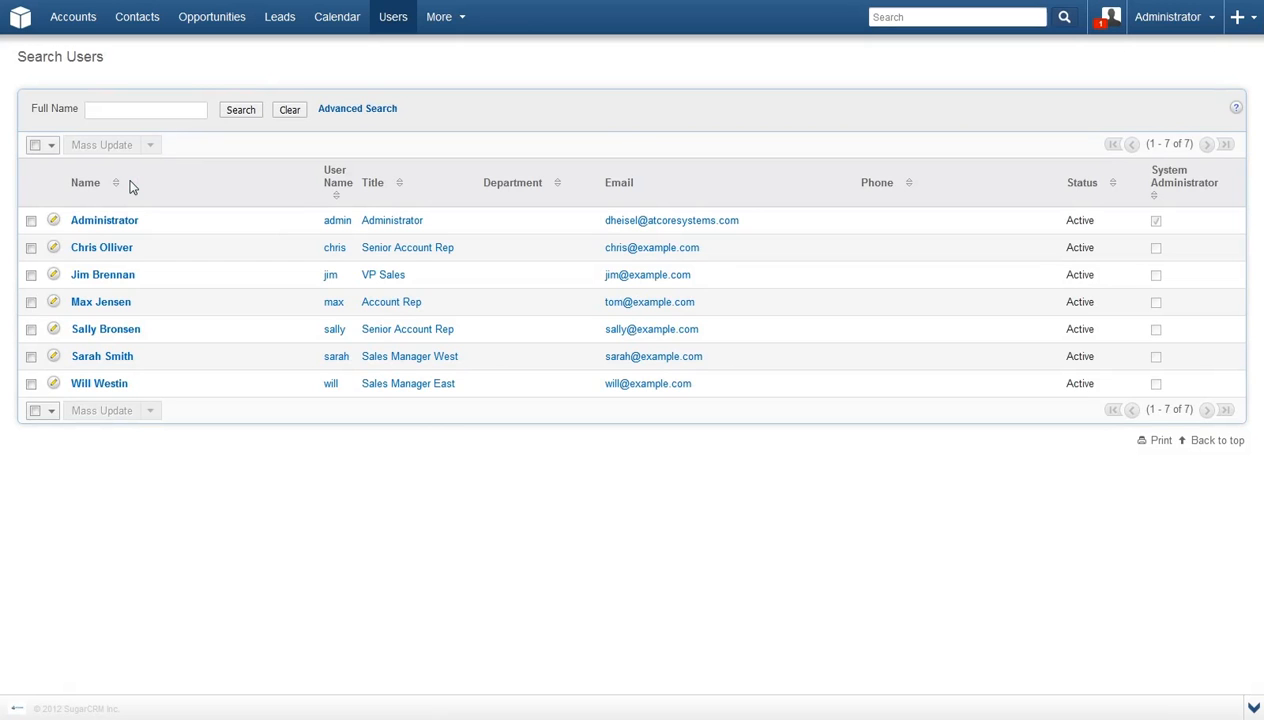
left_click(124, 255)
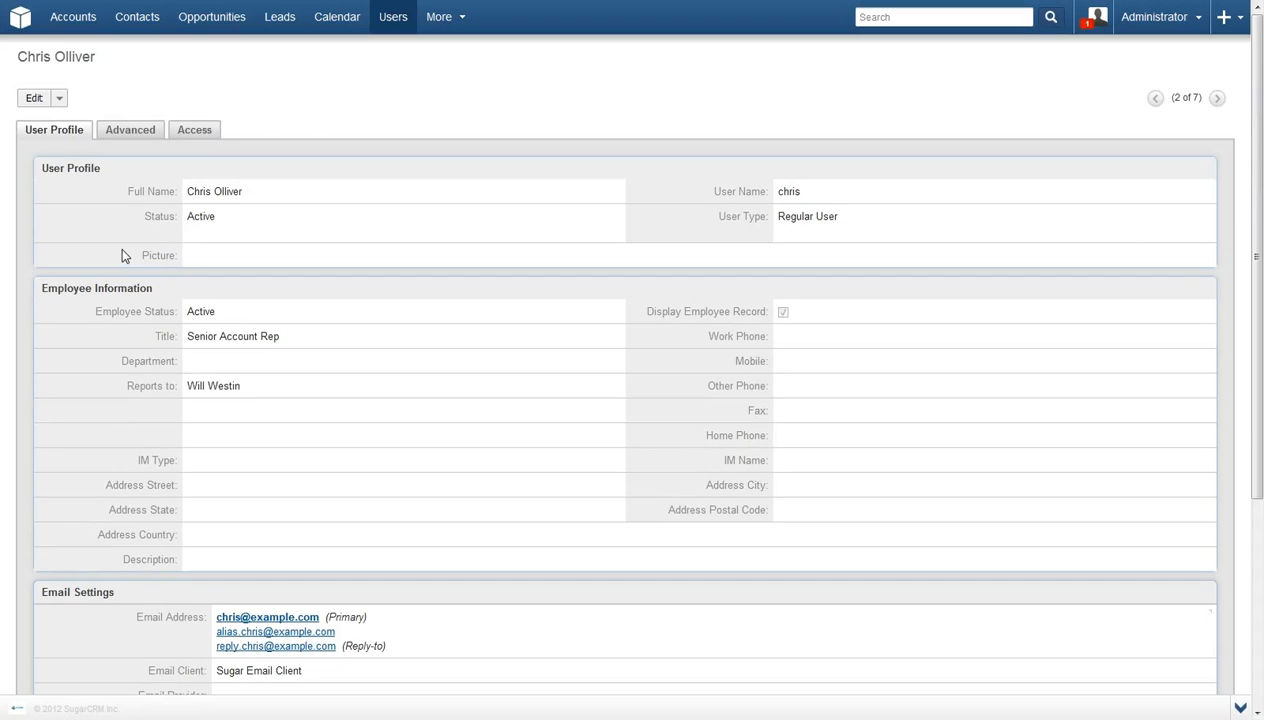
left_click(35, 99)
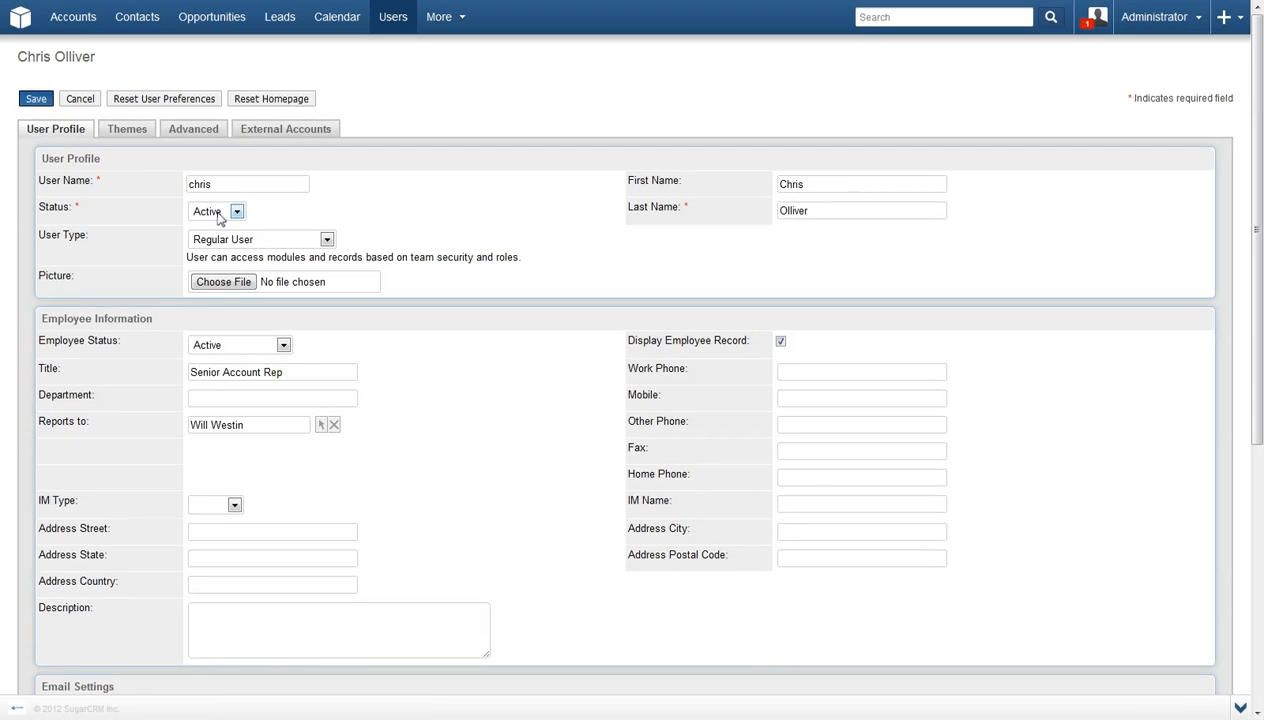
Check the status choices and set the user type to System Administrator User
left_click(218, 213)
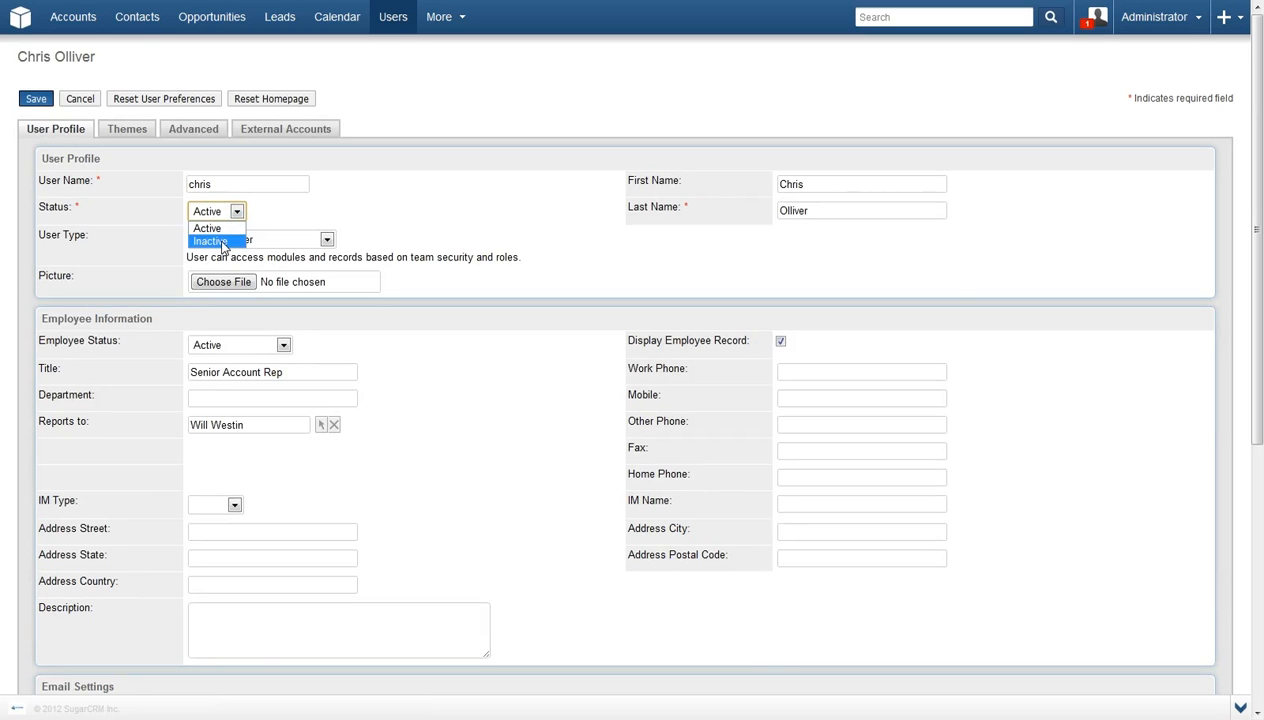
left_click(270, 225)
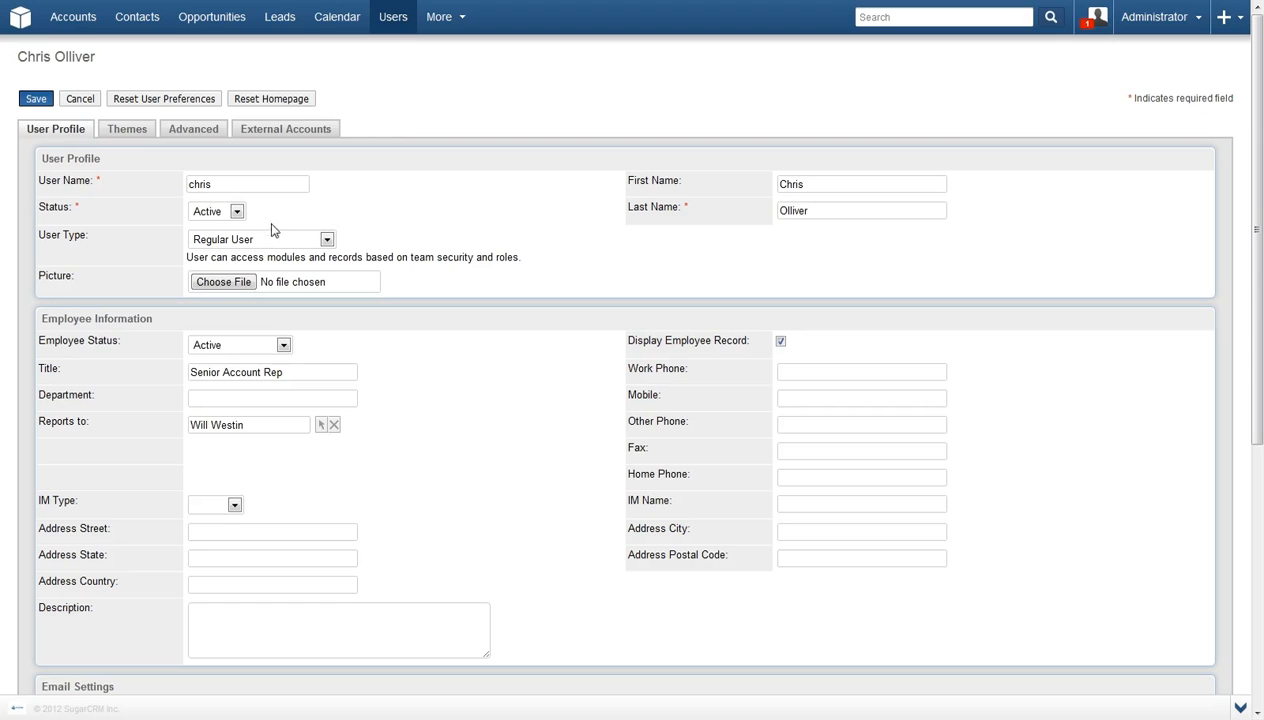
left_click(274, 238)
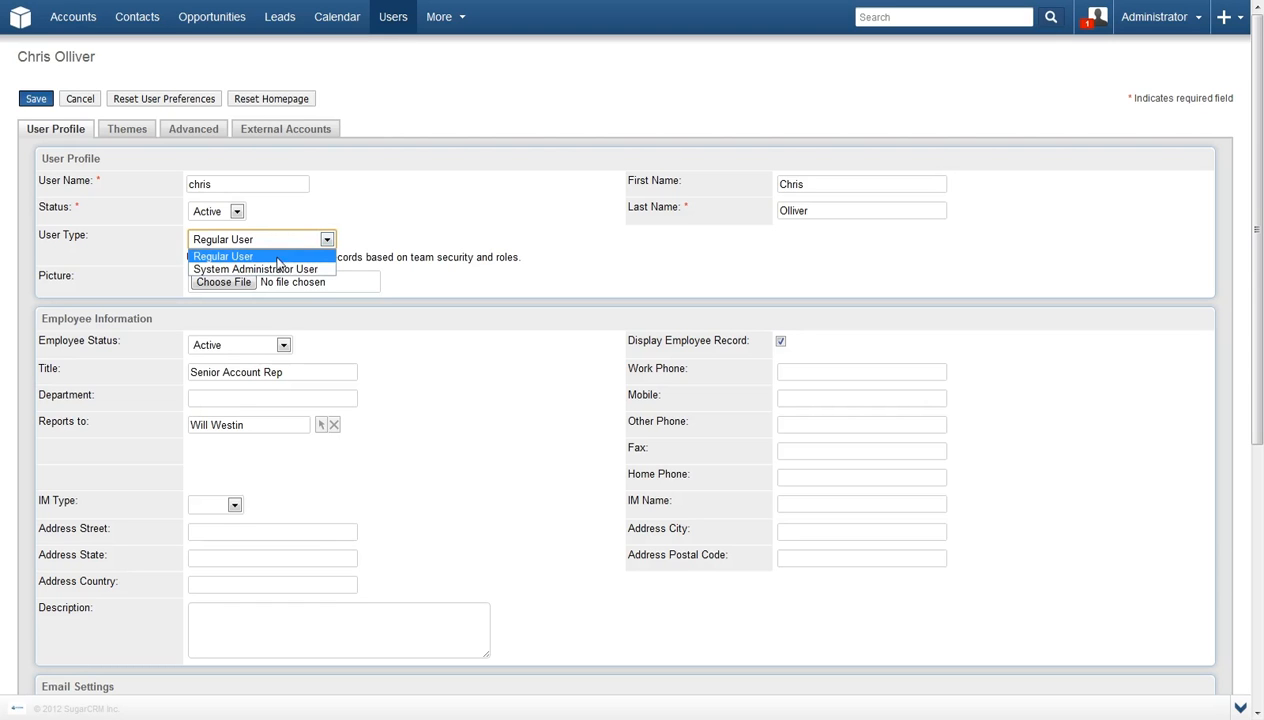
left_click(278, 270)
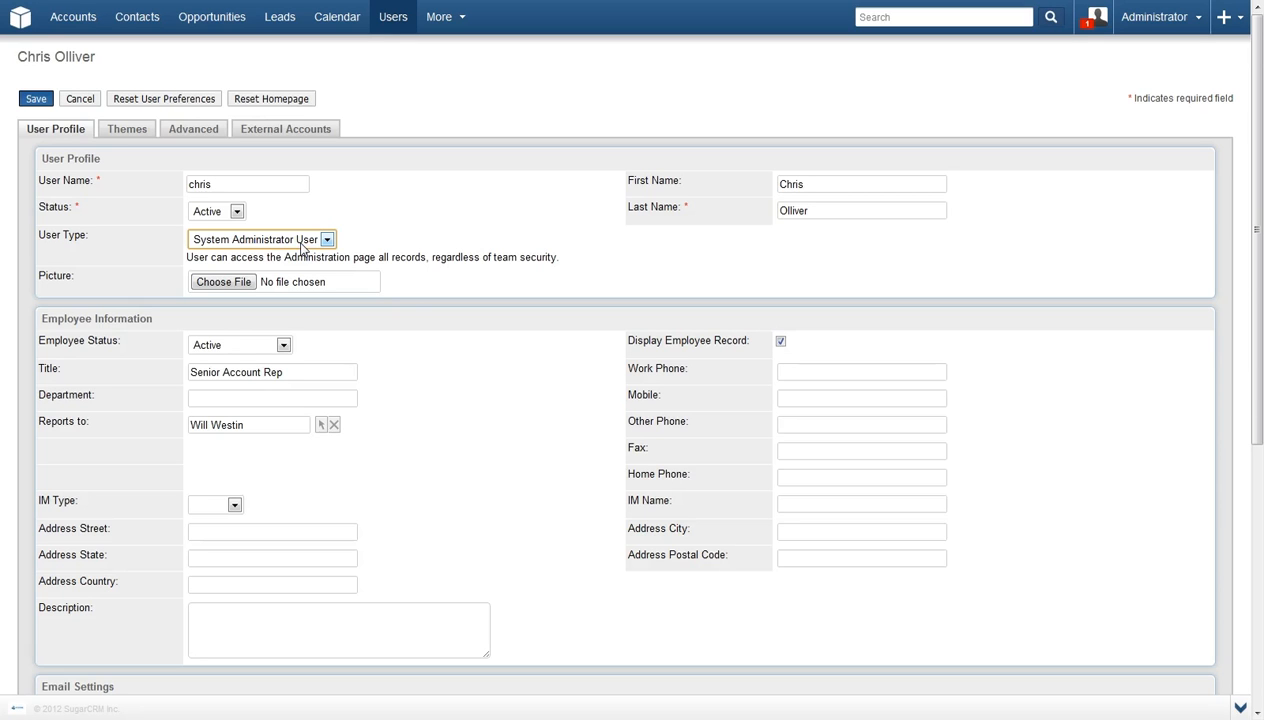
left_click(415, 303)
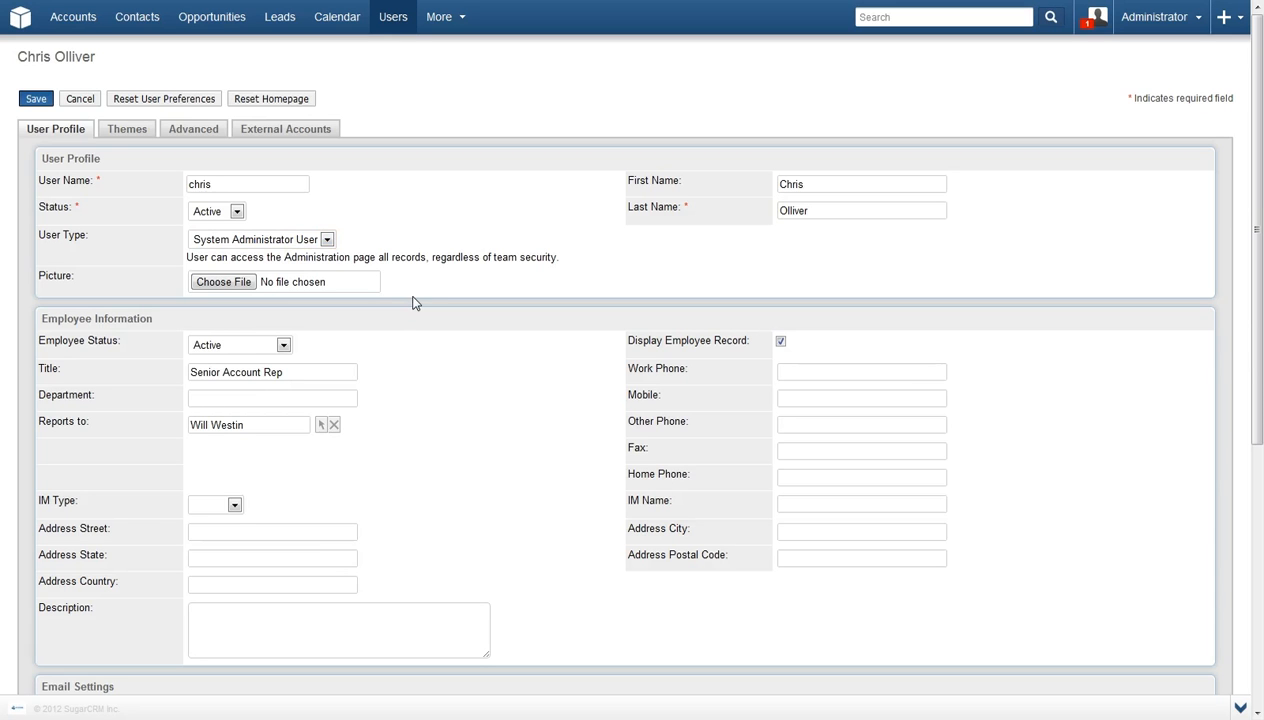
Assign the VP Sales user as the person reported to, and set the email client to External Email Client
left_click(321, 428)
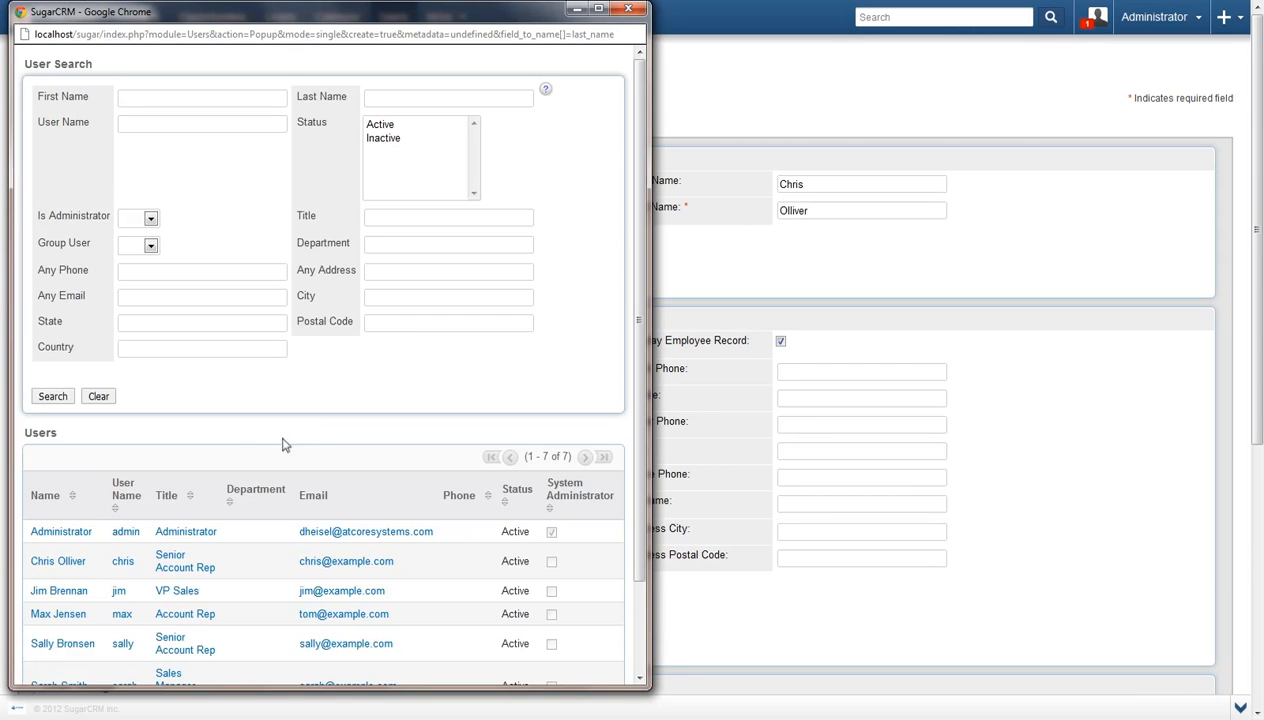
left_click(59, 591)
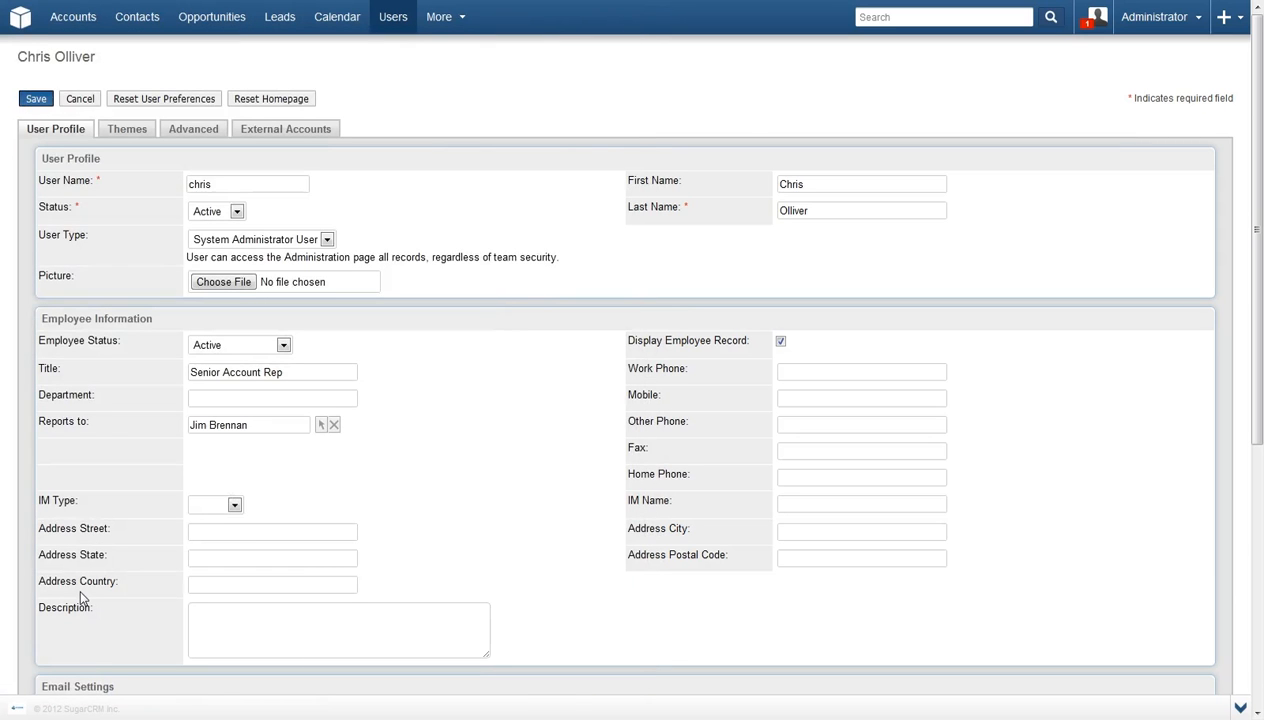
scroll(80, 595, "down", 3)
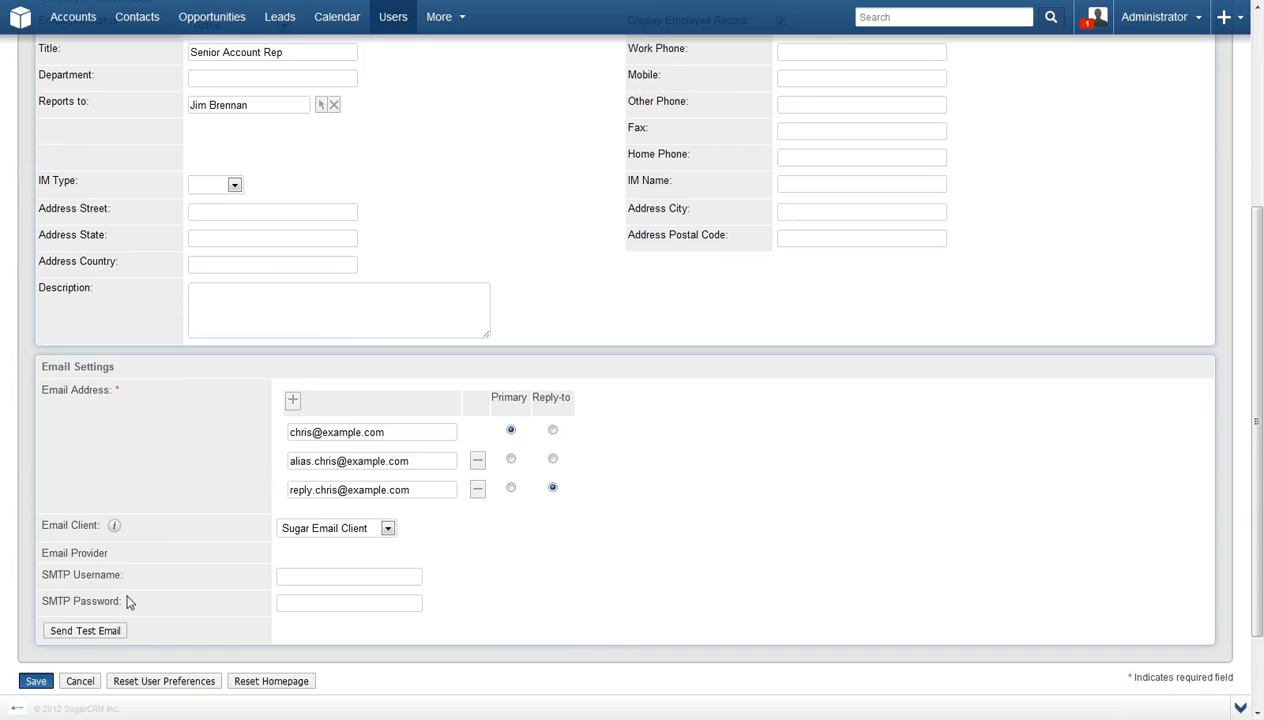
left_click(319, 528)
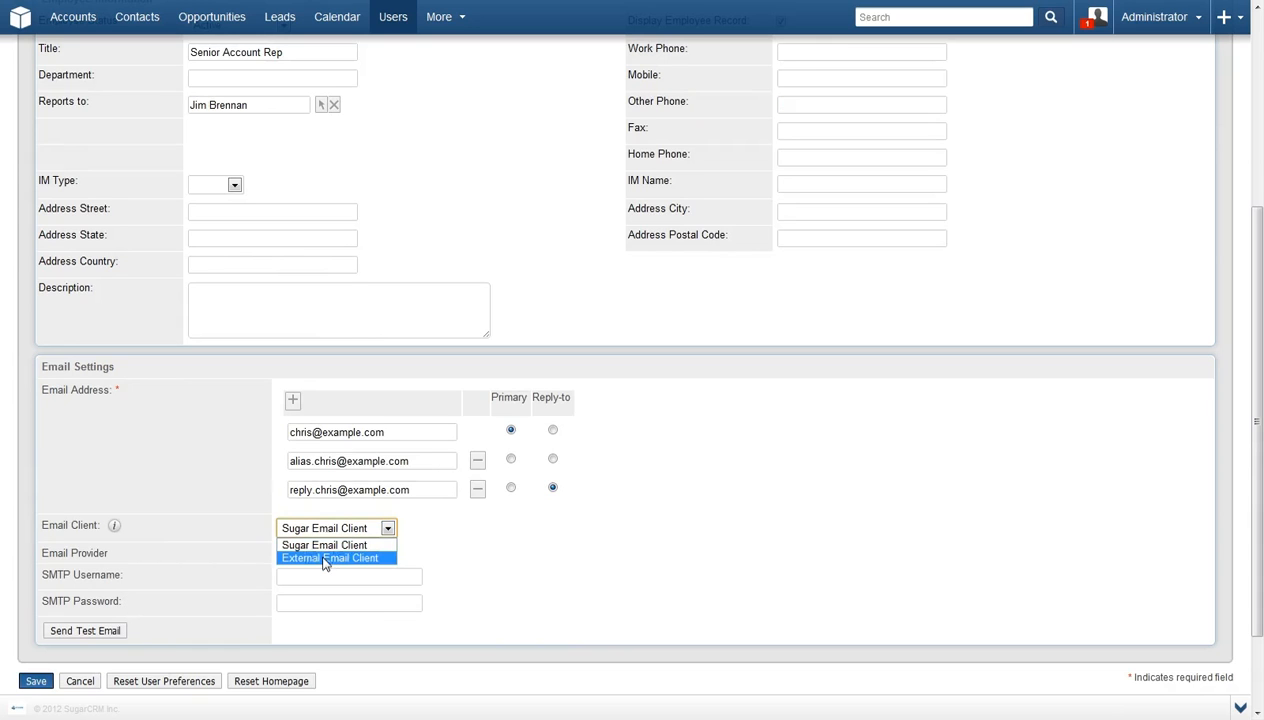
left_click(324, 558)
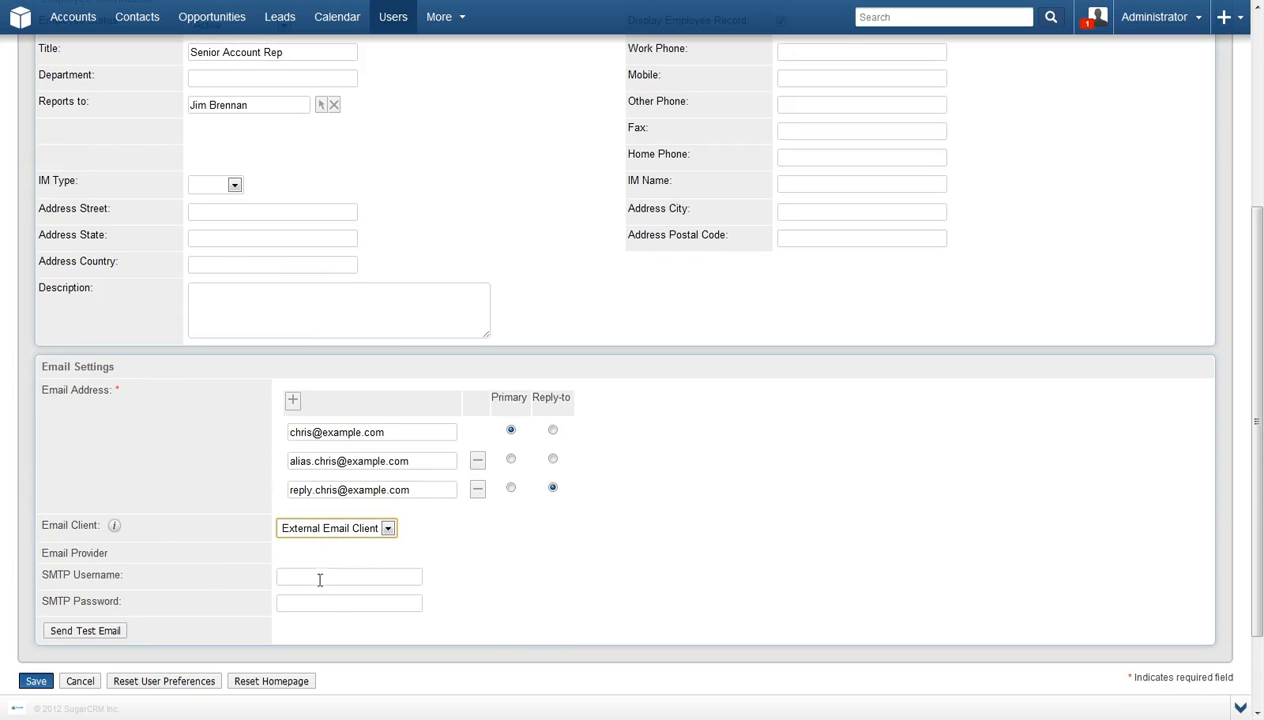
left_click(32, 683)
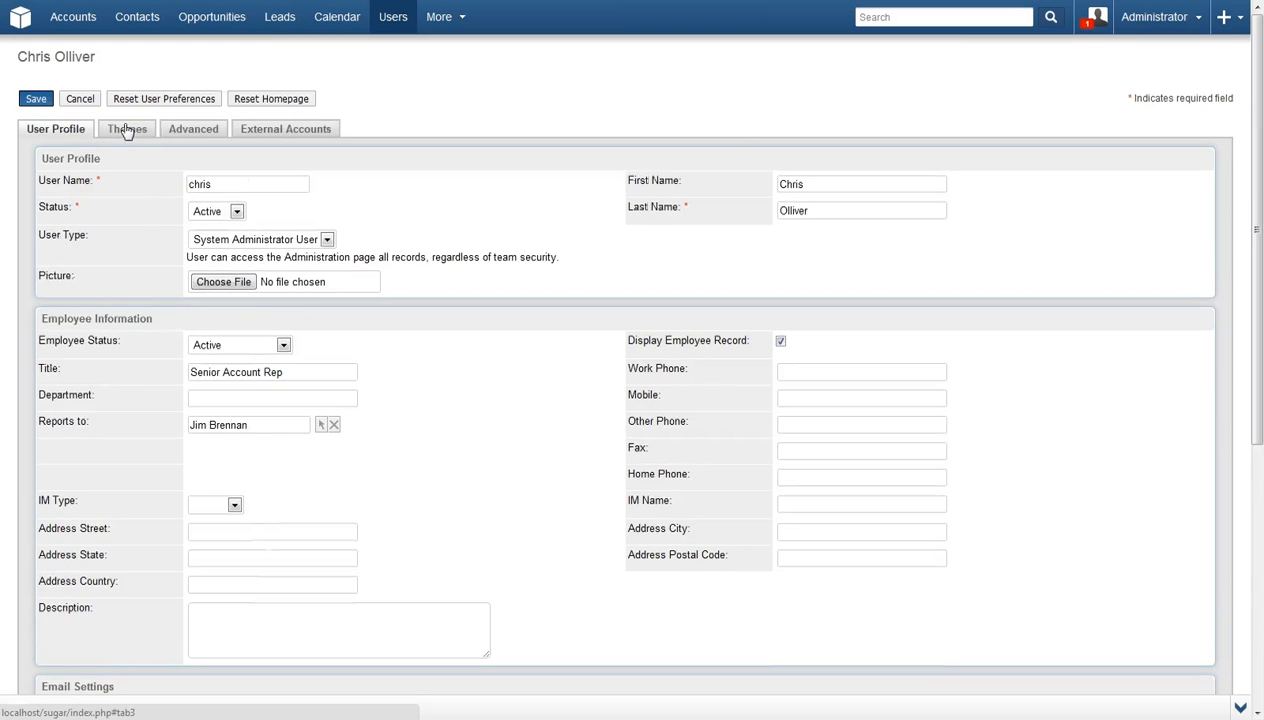
Preview the Classic theme and choose the Eco theme for the user
left_click(127, 131)
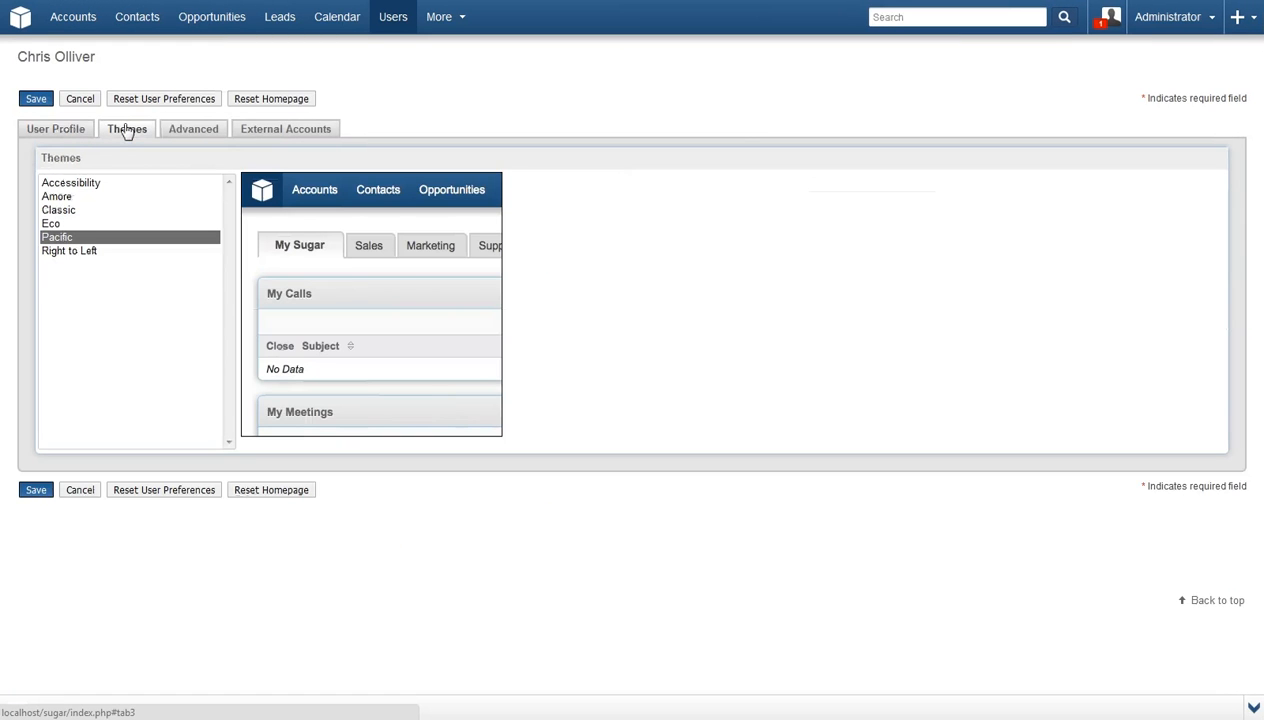
left_click(71, 212)
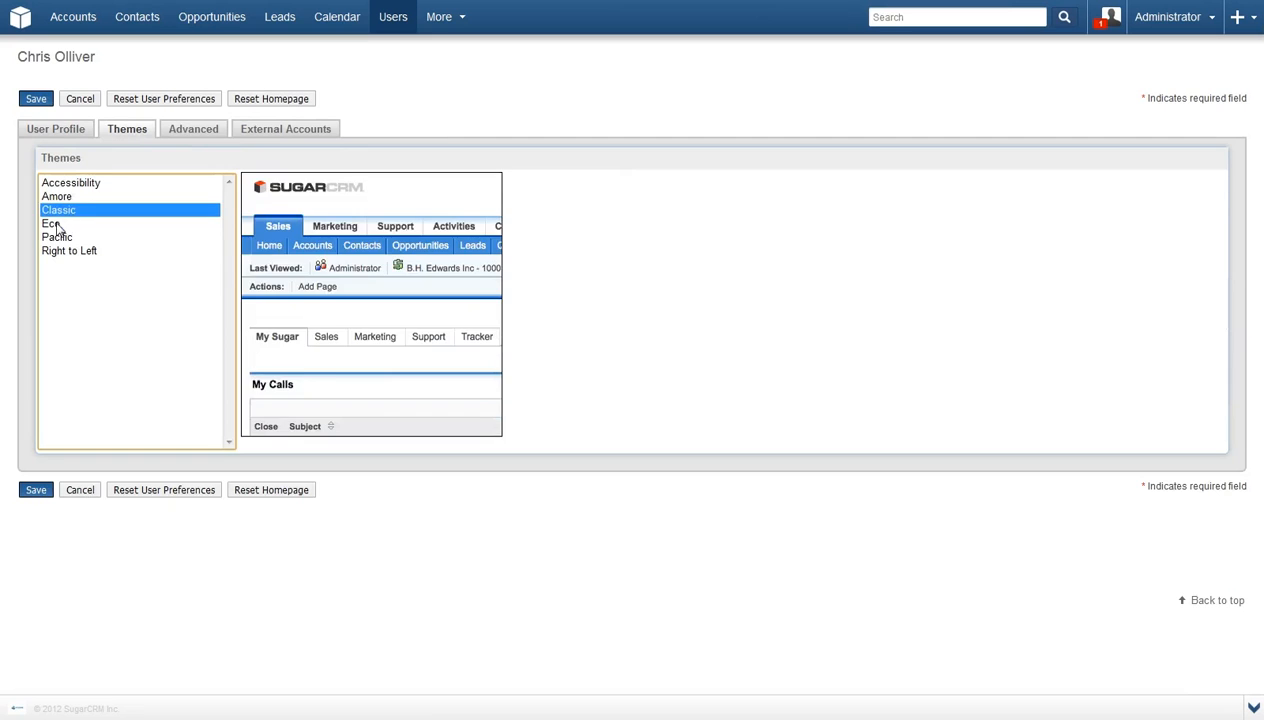
left_click(55, 224)
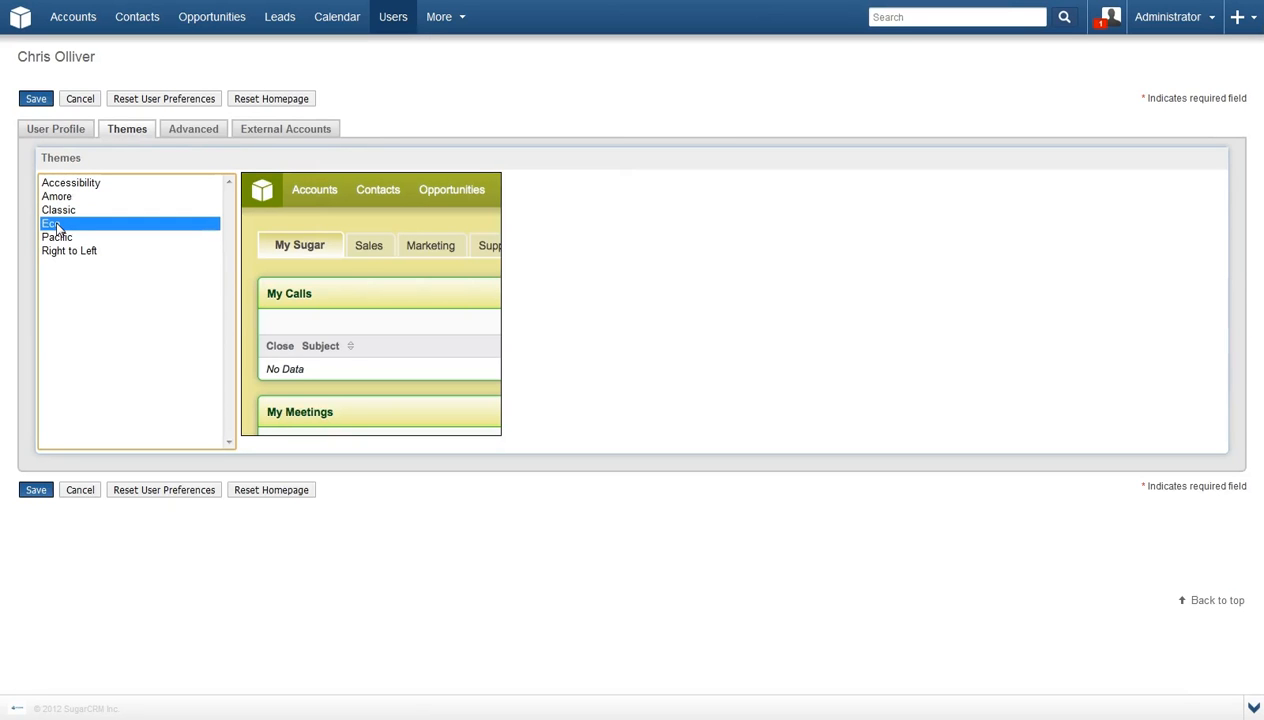
Hide the Contacts and Quotes modules from the user's navigation bar in the advanced layout options
left_click(190, 135)
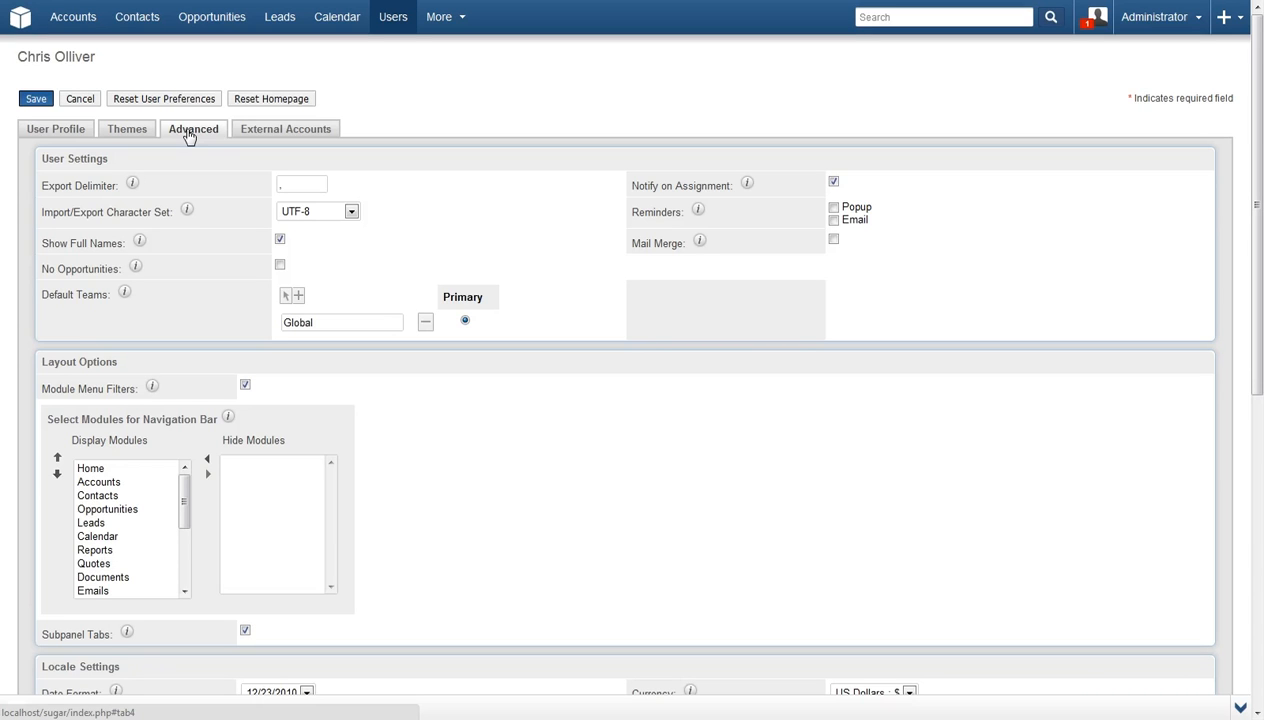
left_click(100, 484)
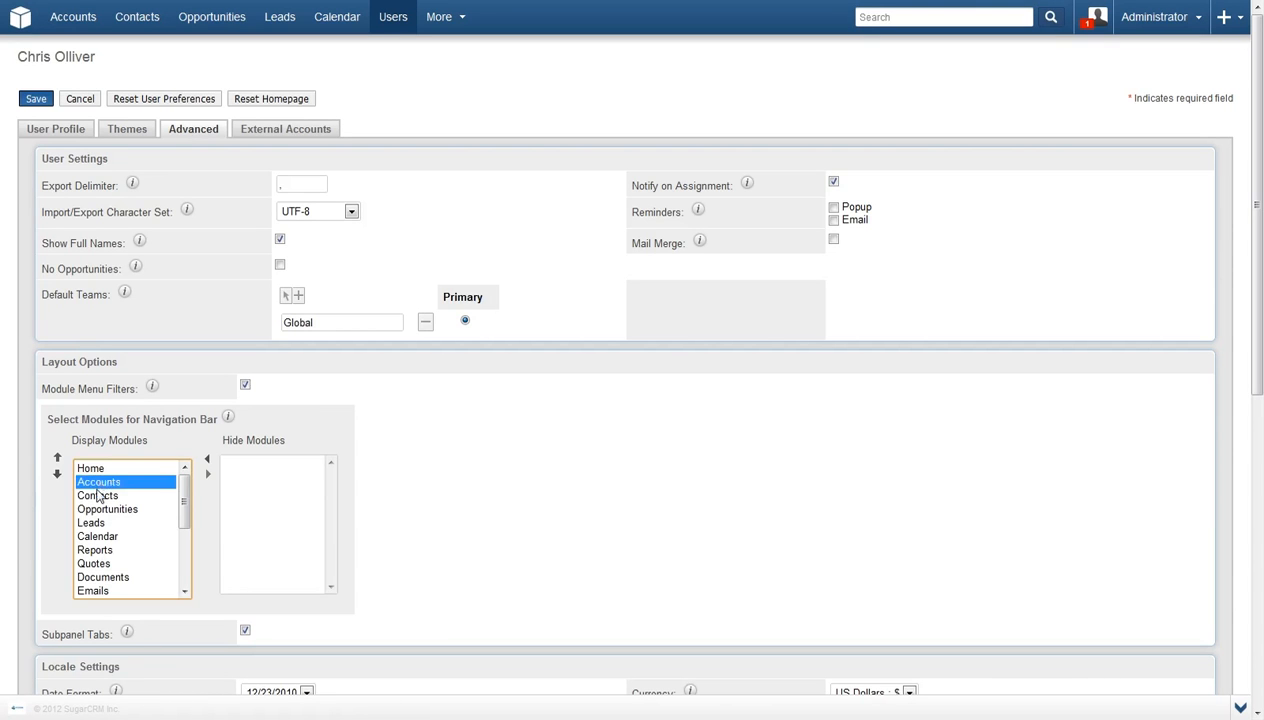
left_click(97, 497)
left_click(208, 473)
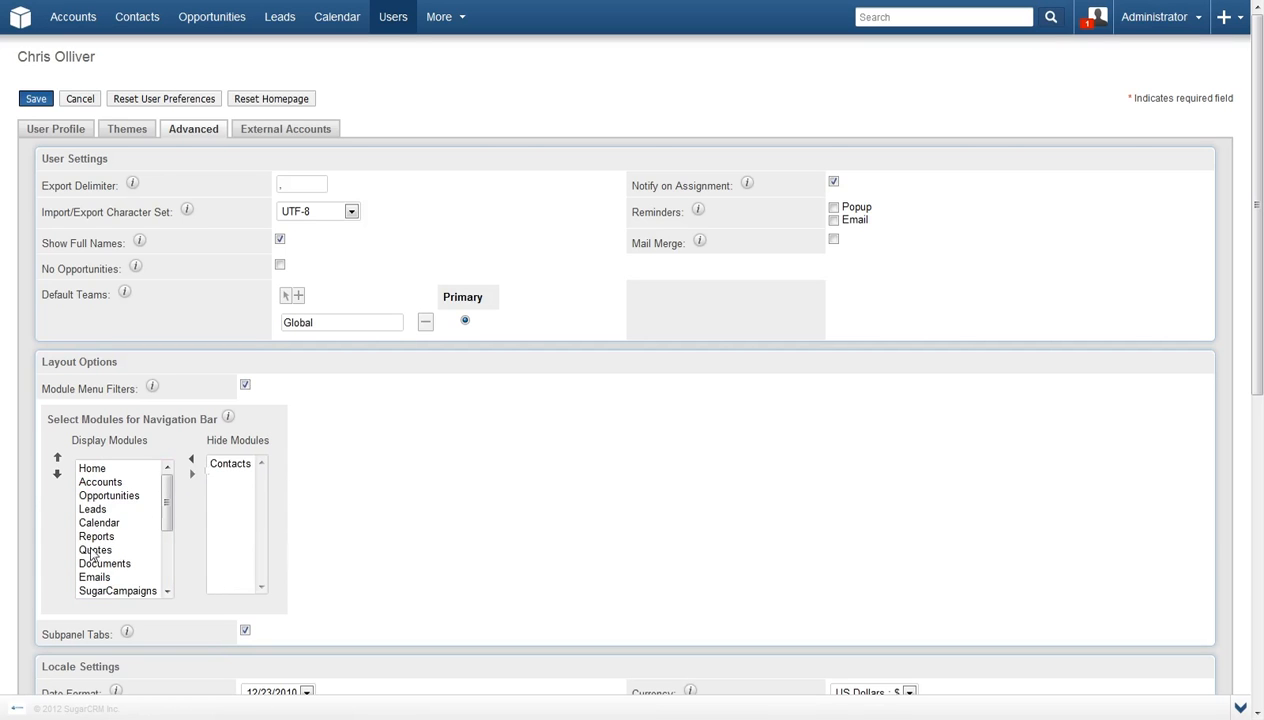
left_click(97, 550)
left_click(192, 474)
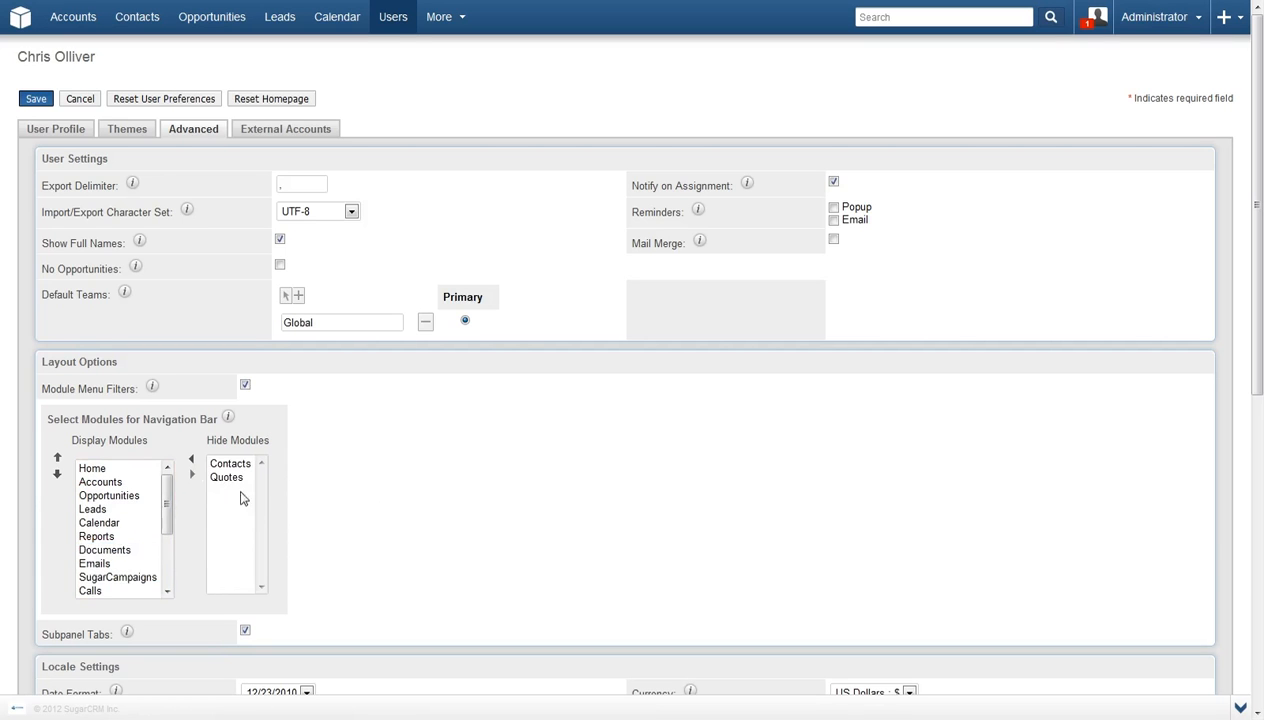
Review the locale, PDF and calendar settings and the application choices for a new external account, and return to the user list
scroll(325, 519, "down", 3)
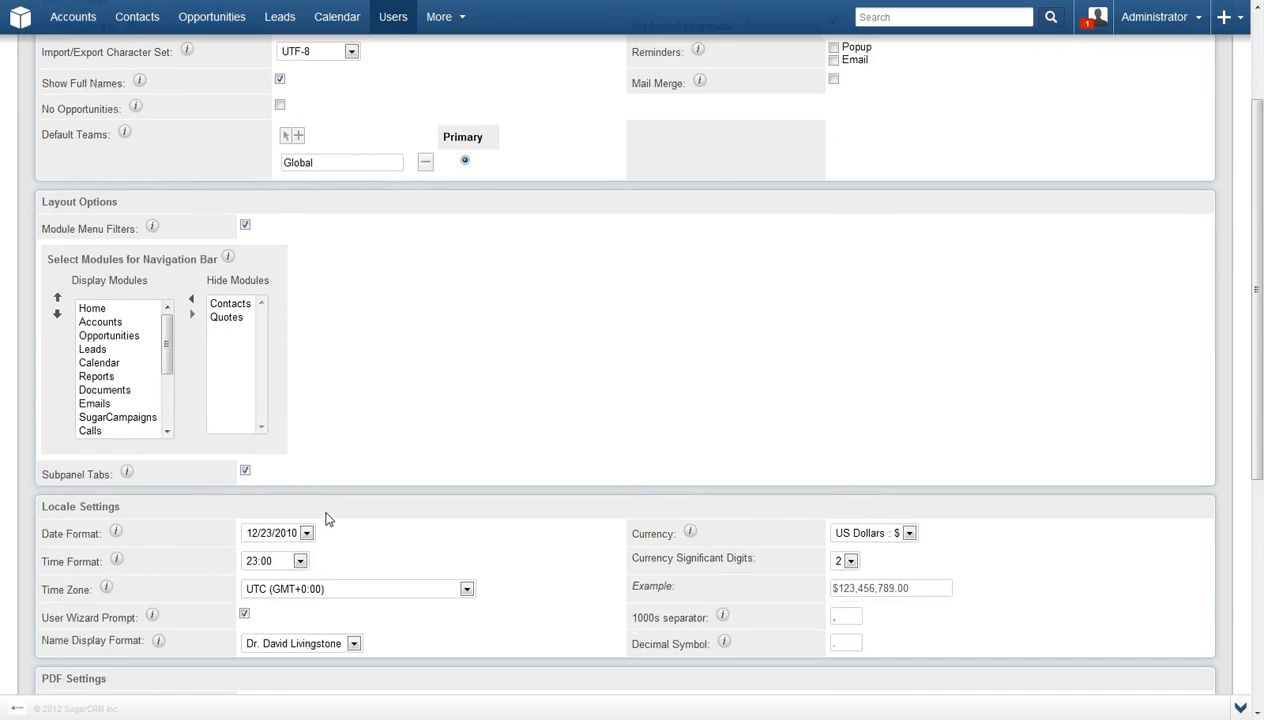
scroll(325, 519, "down", 3)
scroll(325, 519, "down", 4)
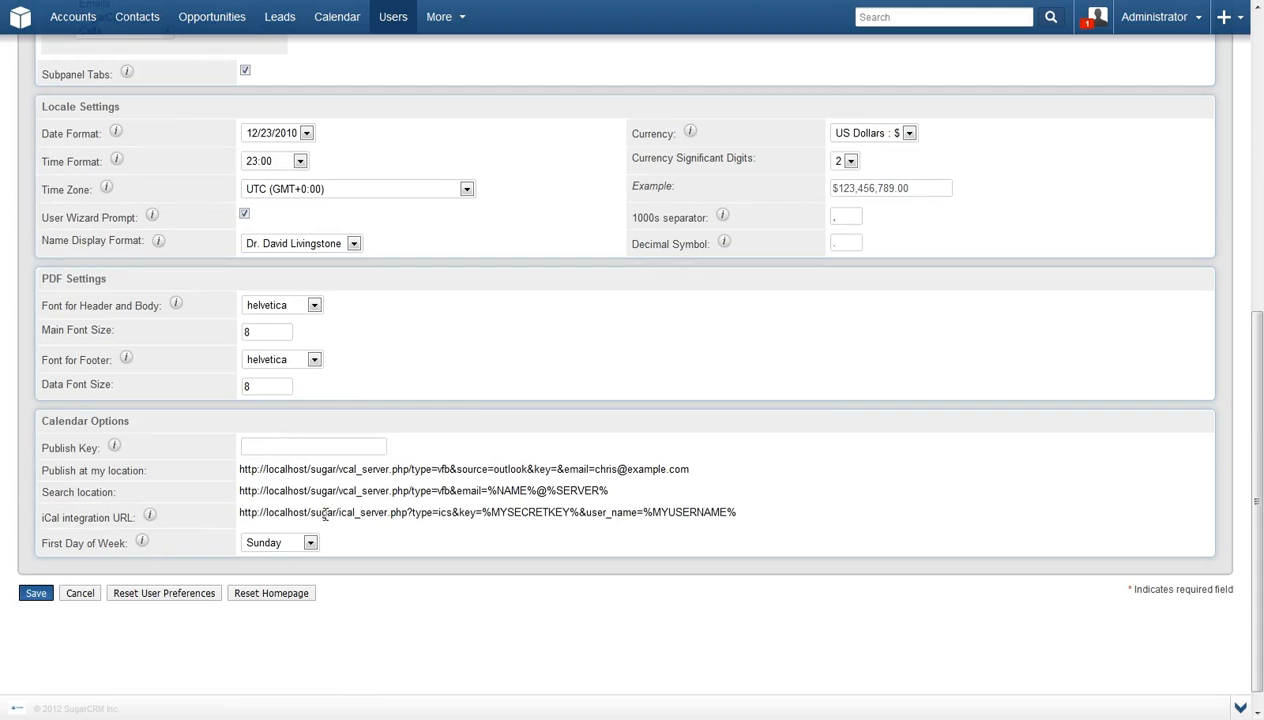
scroll(323, 519, "up", 8)
left_click(273, 133)
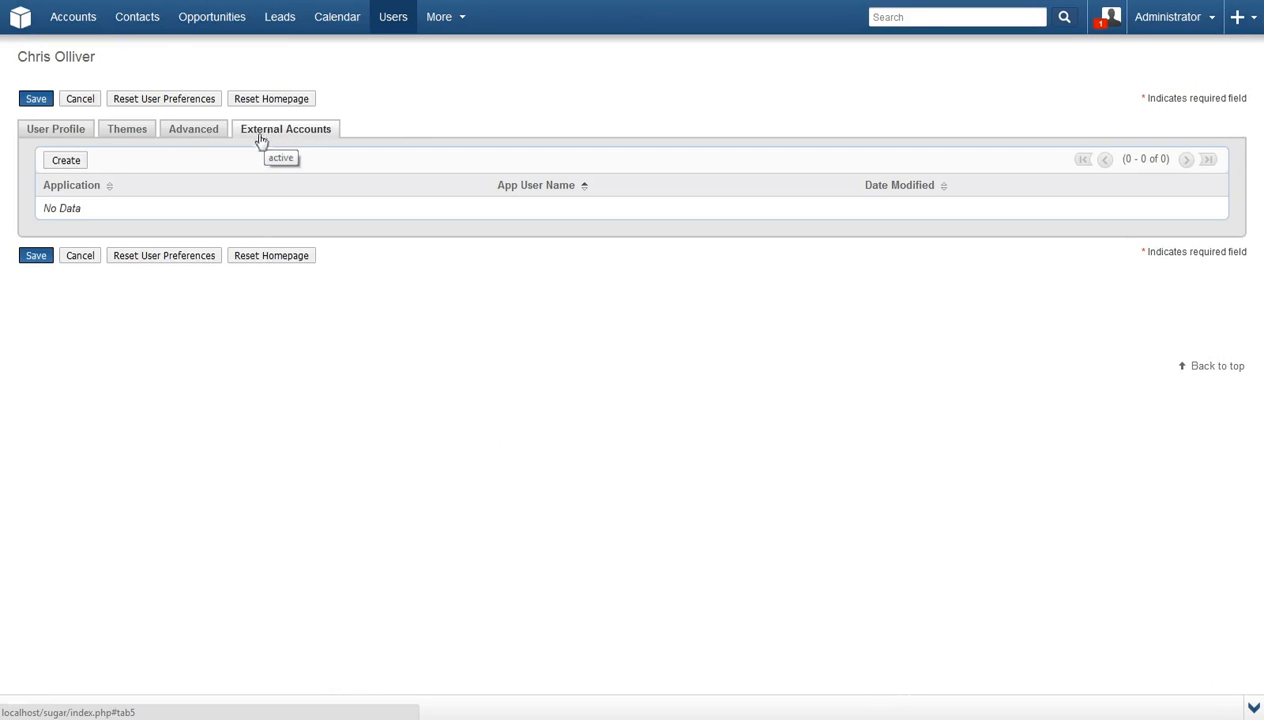
left_click(77, 167)
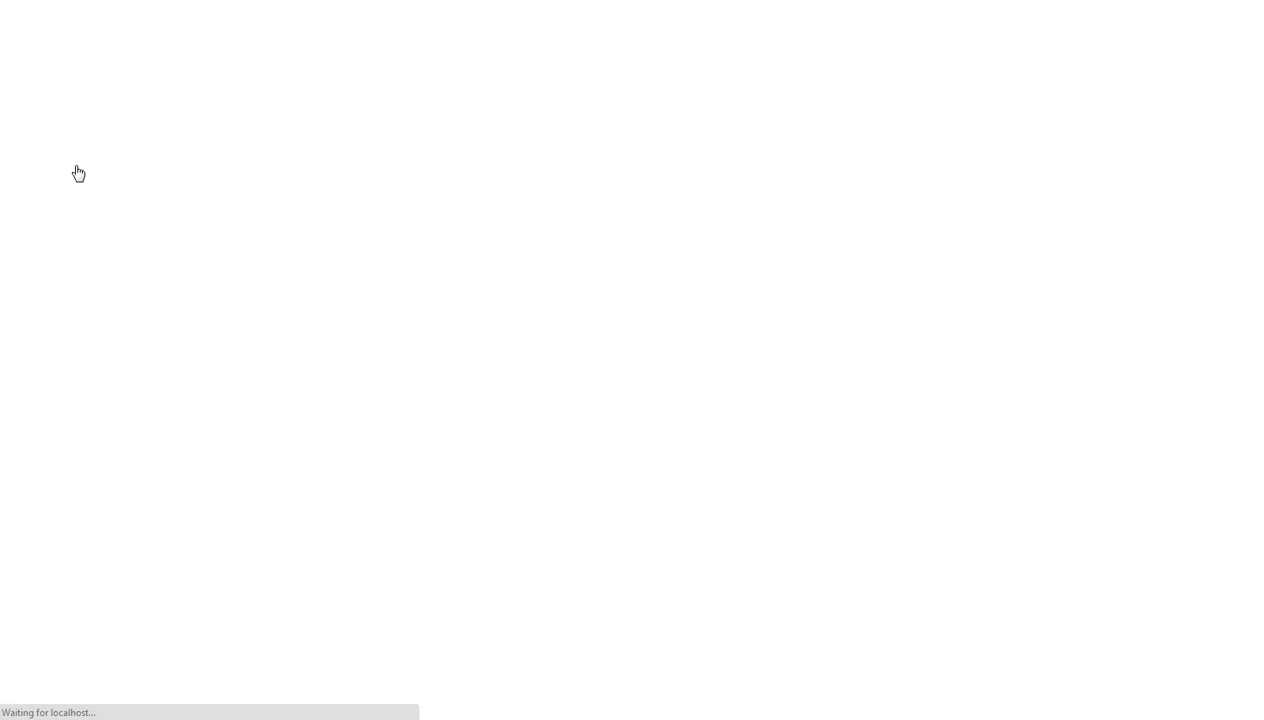
left_click(244, 132)
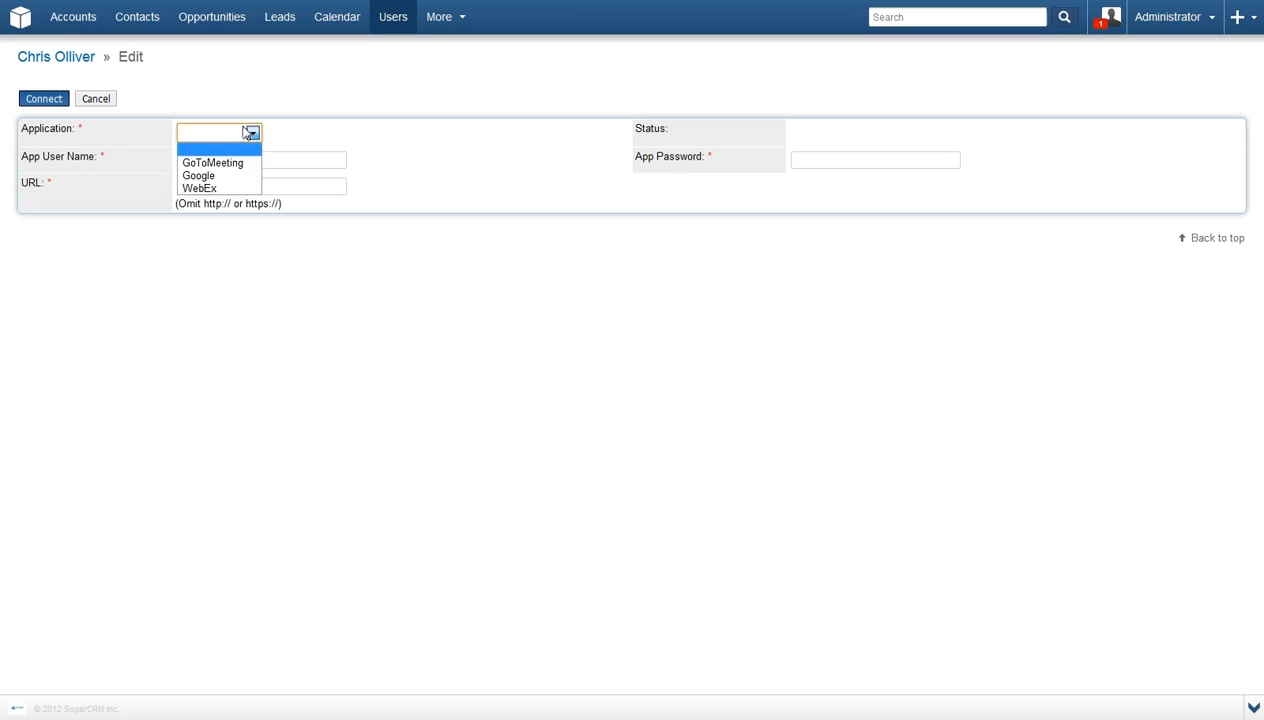
left_click(305, 133)
left_click(54, 101)
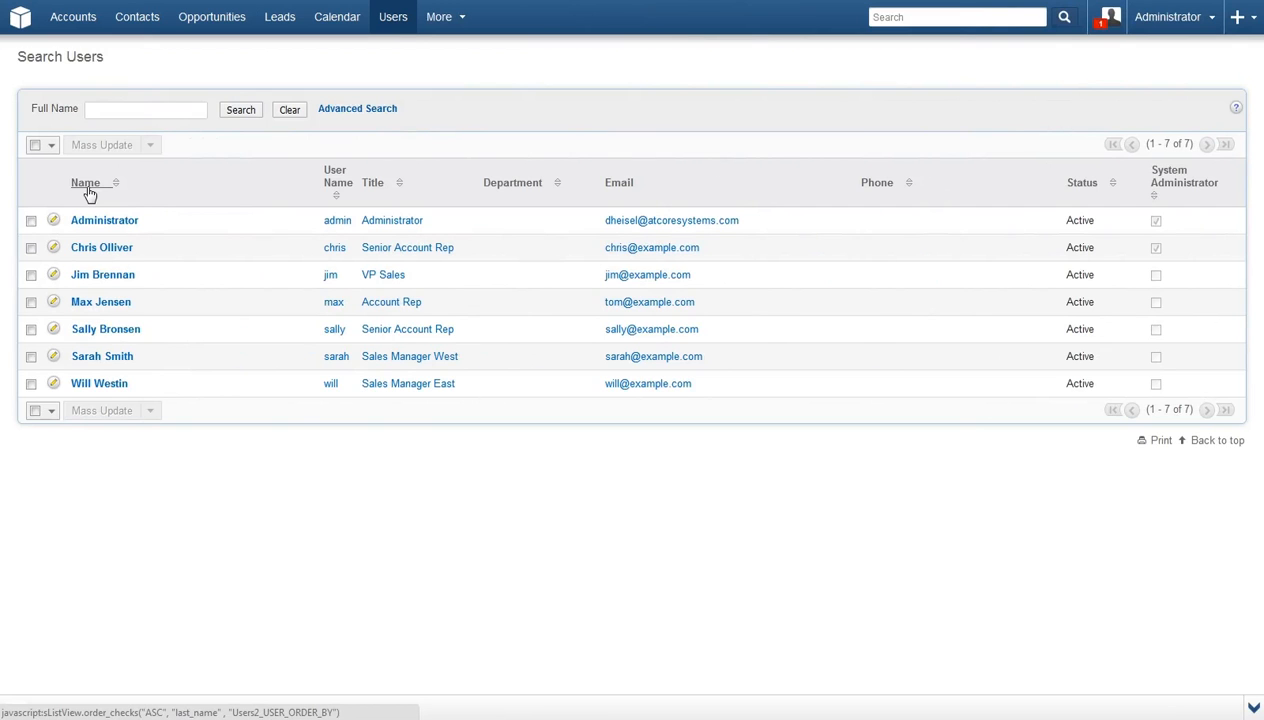
Select the users in the second to fourth rows, check the mass update's Is Administrator choices, and submit the mass update
left_click(31, 249)
left_click(31, 276)
left_click(31, 303)
left_click(90, 151)
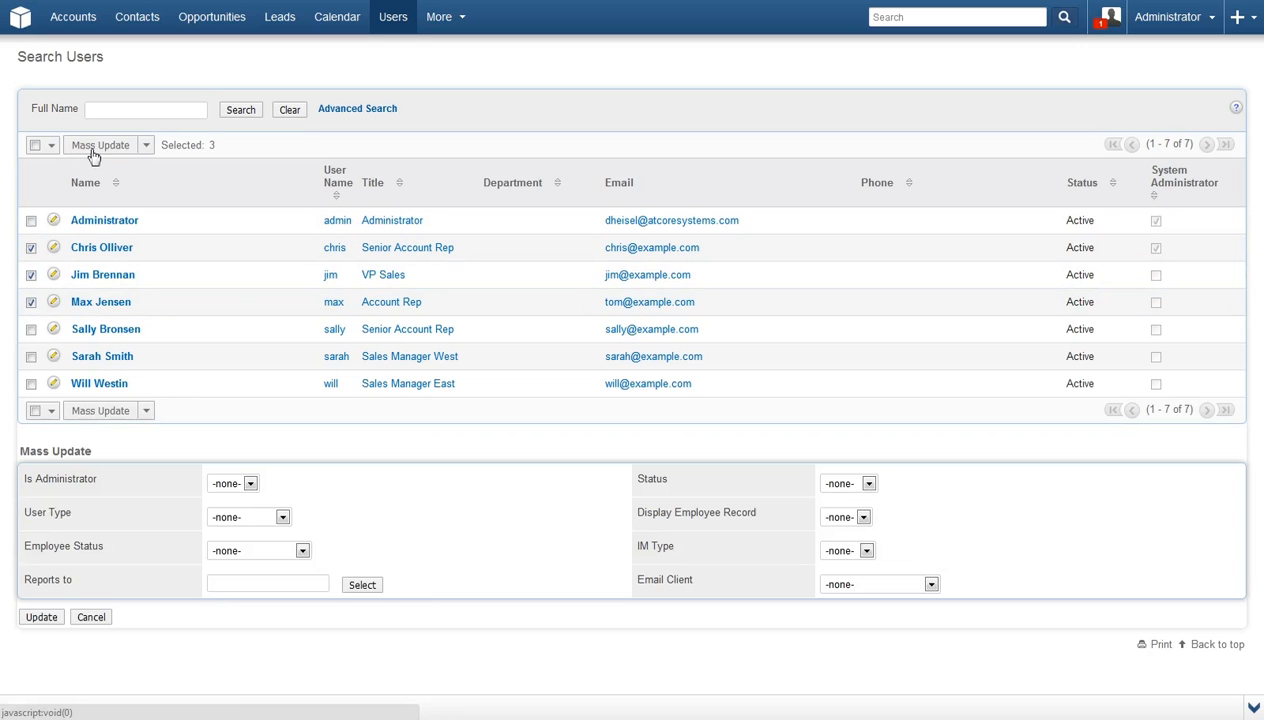
left_click(229, 486)
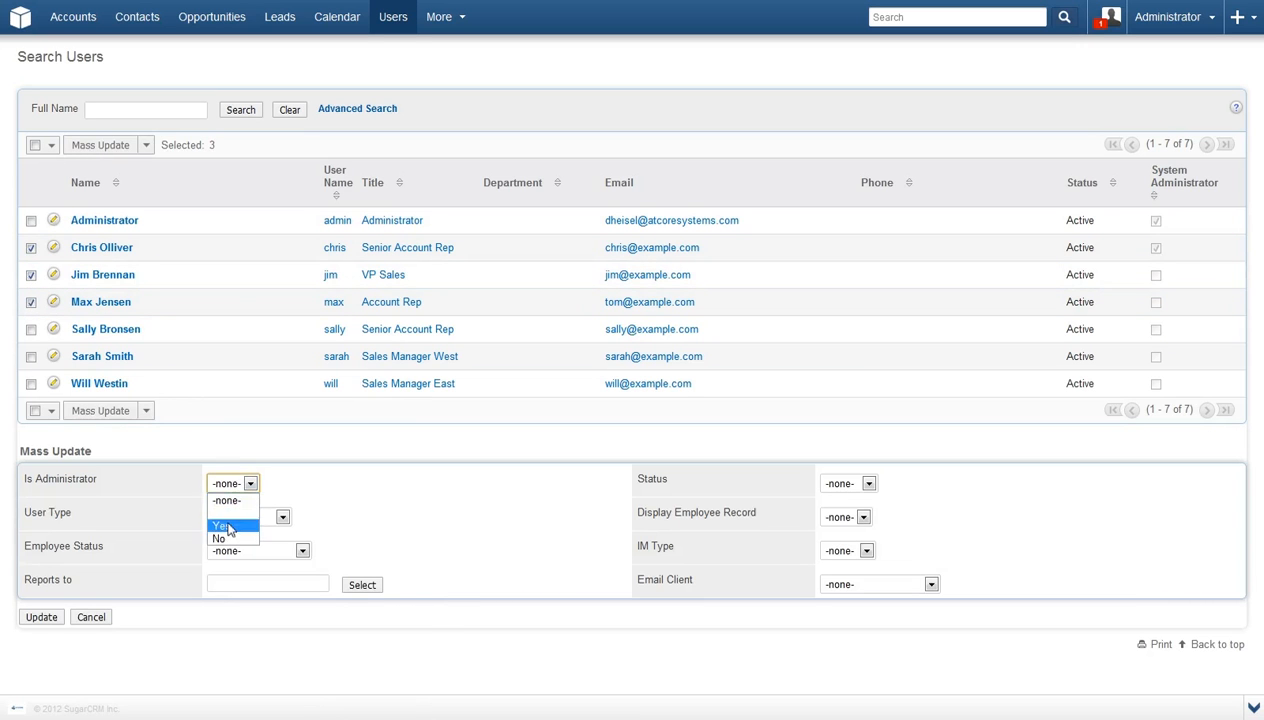
left_click(290, 489)
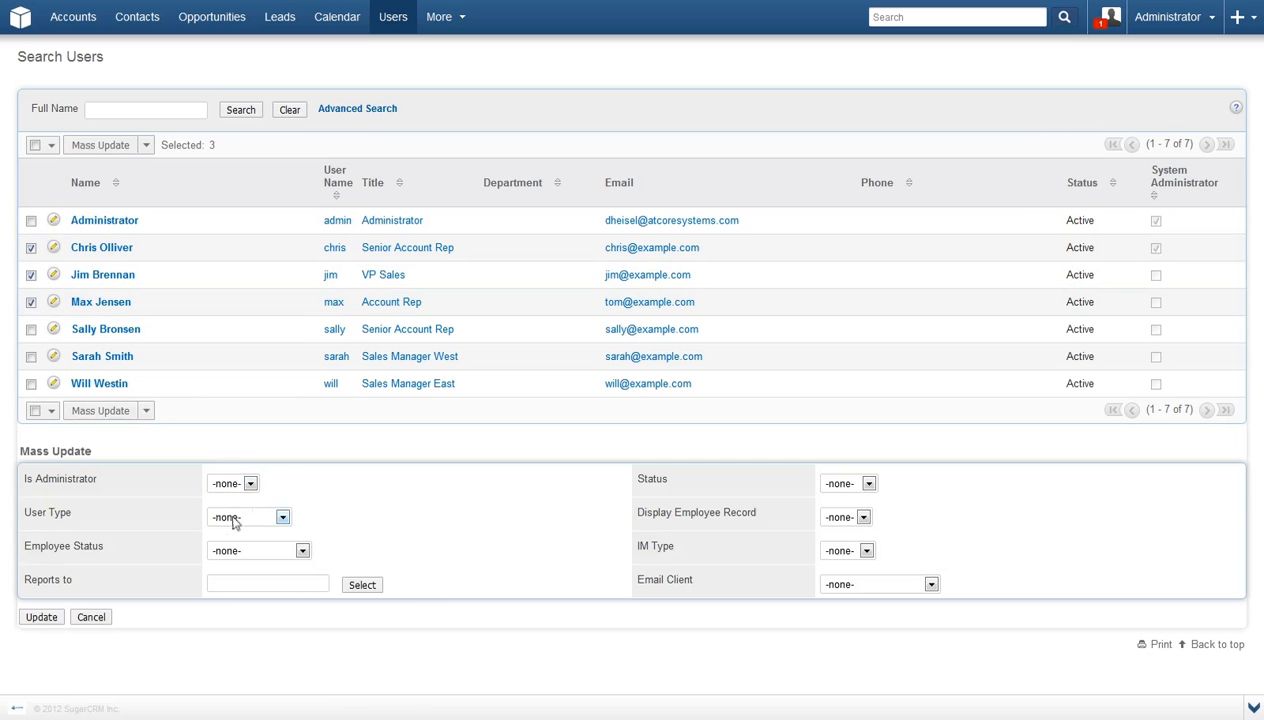
left_click(41, 617)
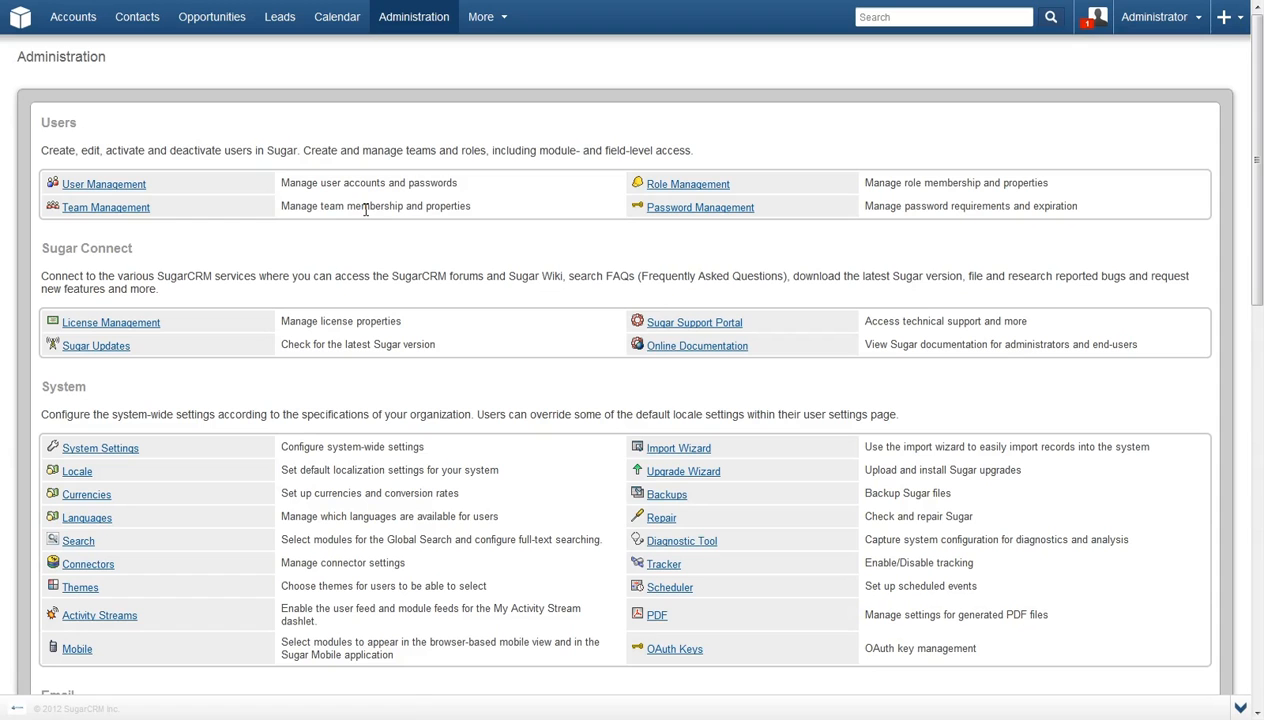
Open the Tracker role from Role Management and set its Access permission for Accounts to Enabled
left_click(684, 186)
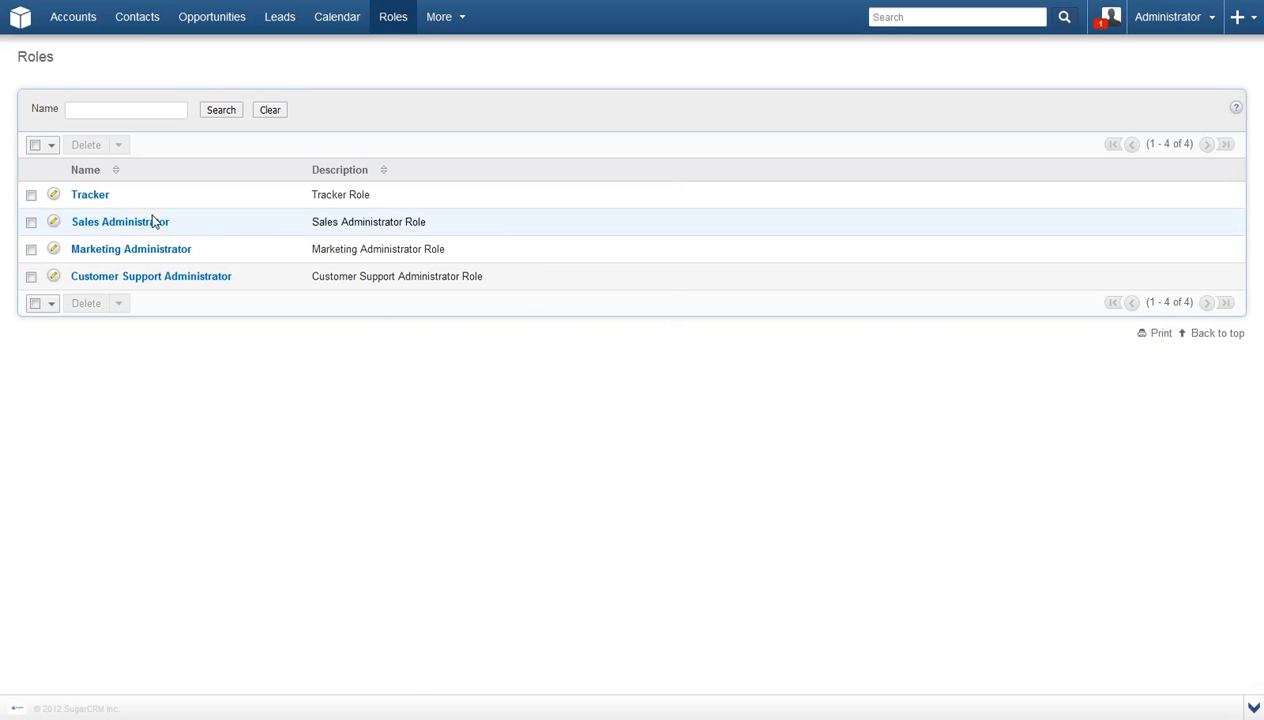
left_click(97, 196)
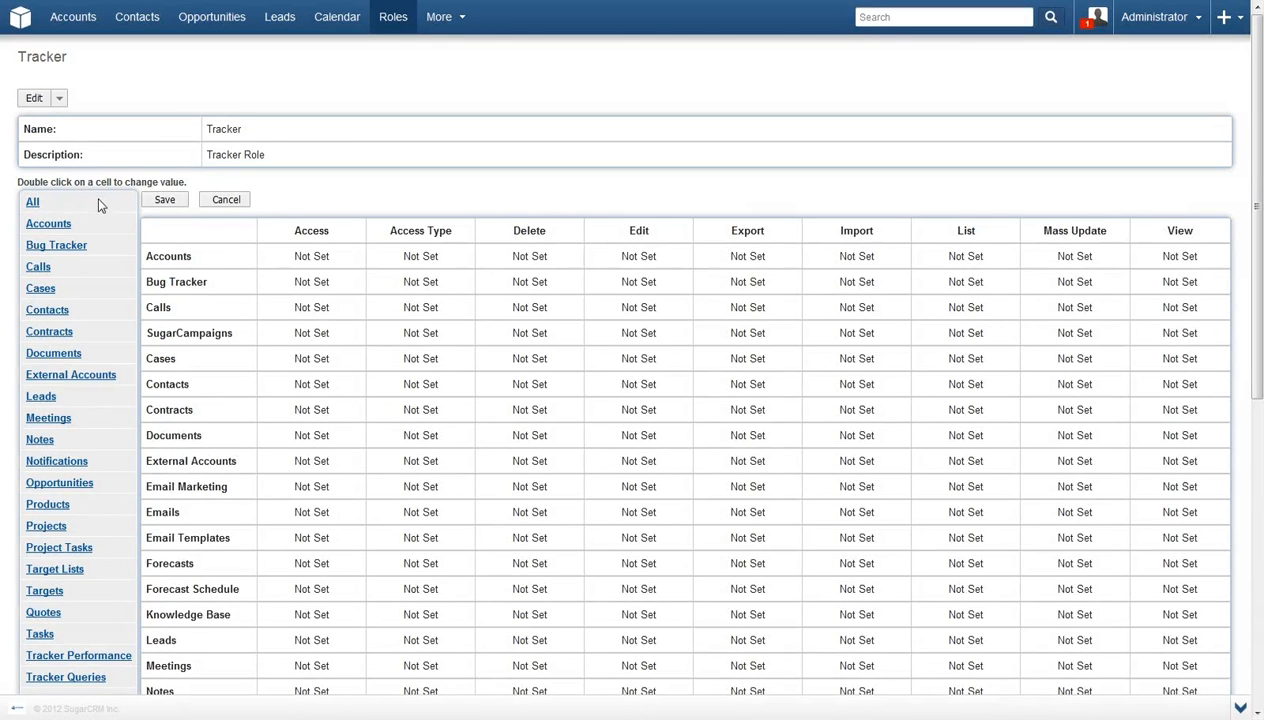
double_click(313, 256)
left_click(318, 260)
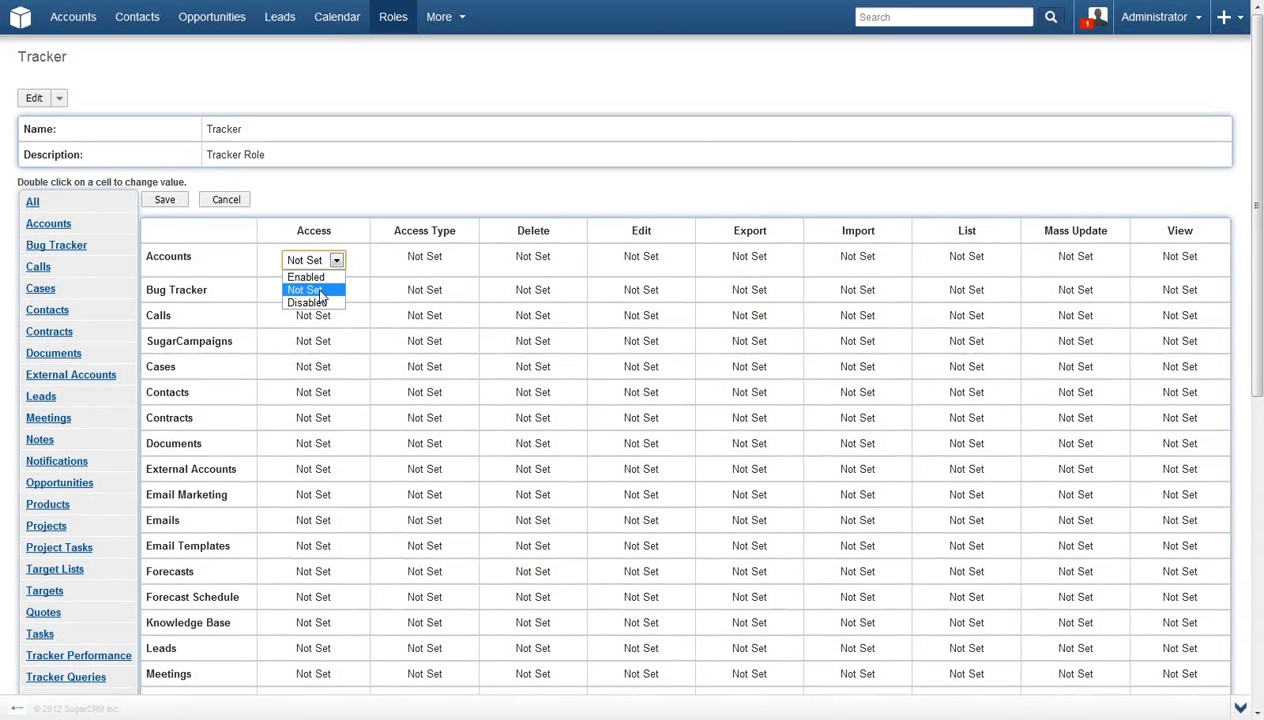
left_click(314, 277)
left_click(379, 282)
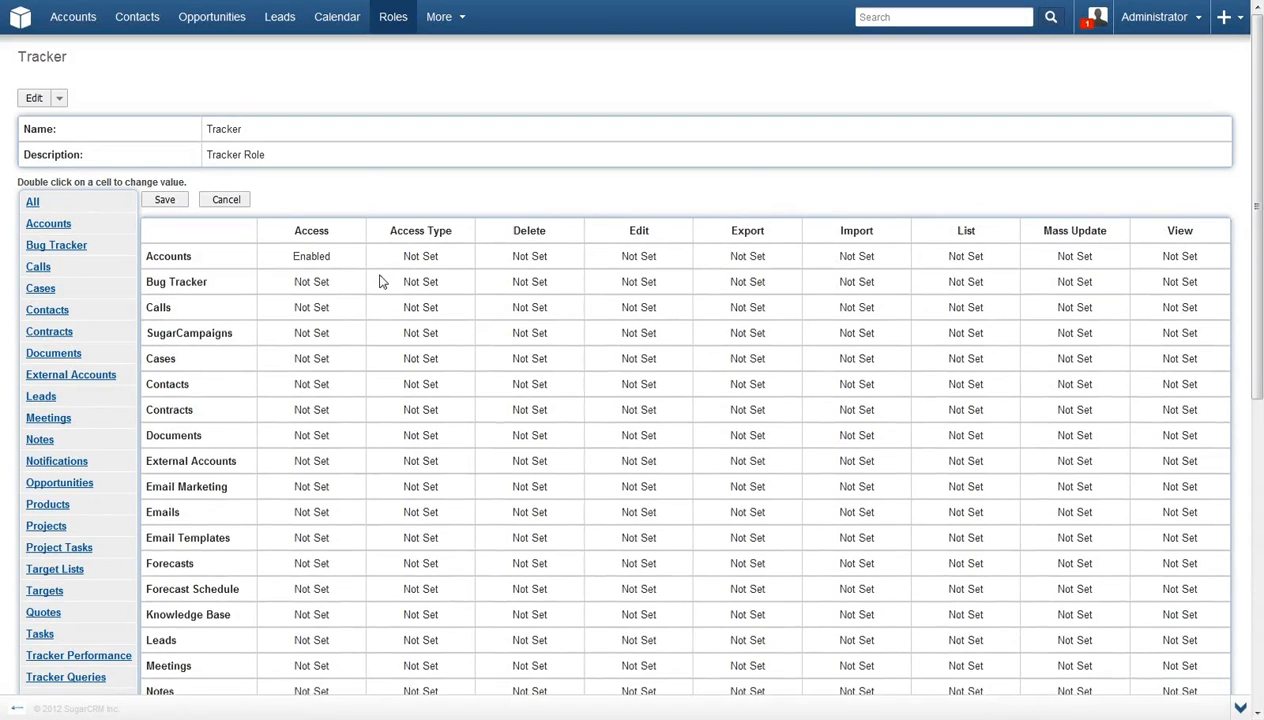
Assign the first listed user to the Tracker role
scroll(379, 290, "down", 6)
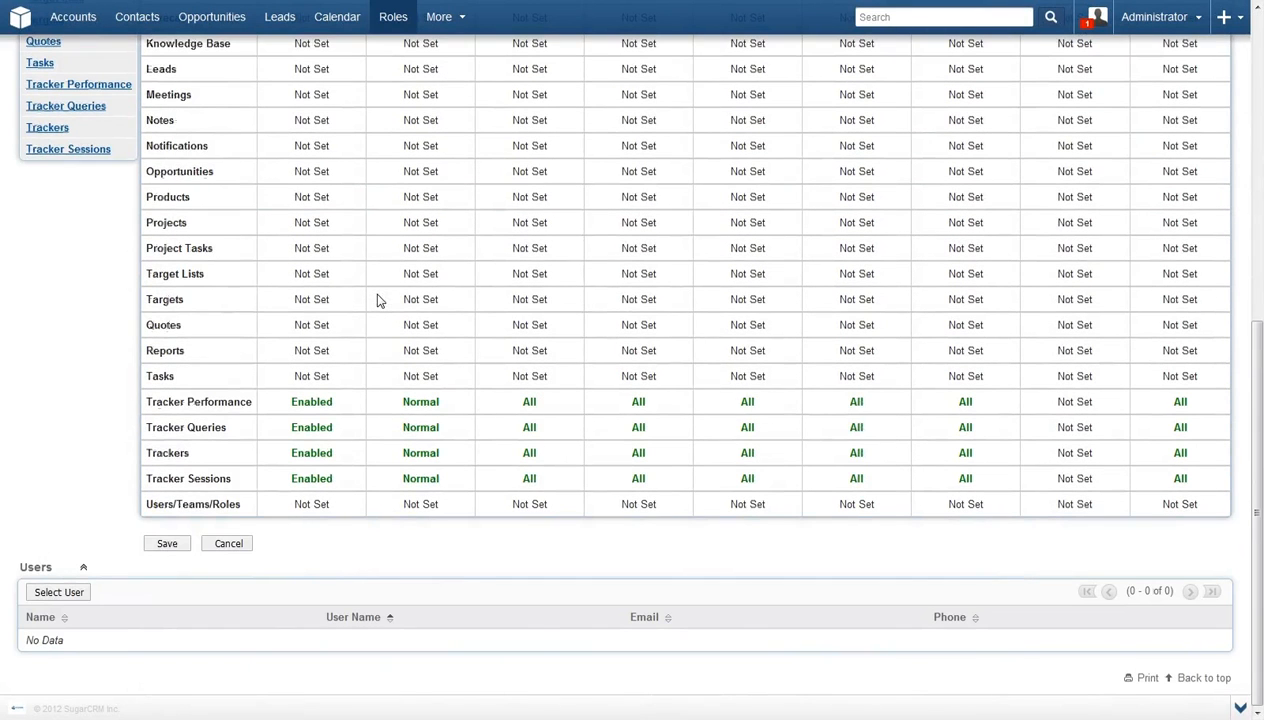
left_click(59, 592)
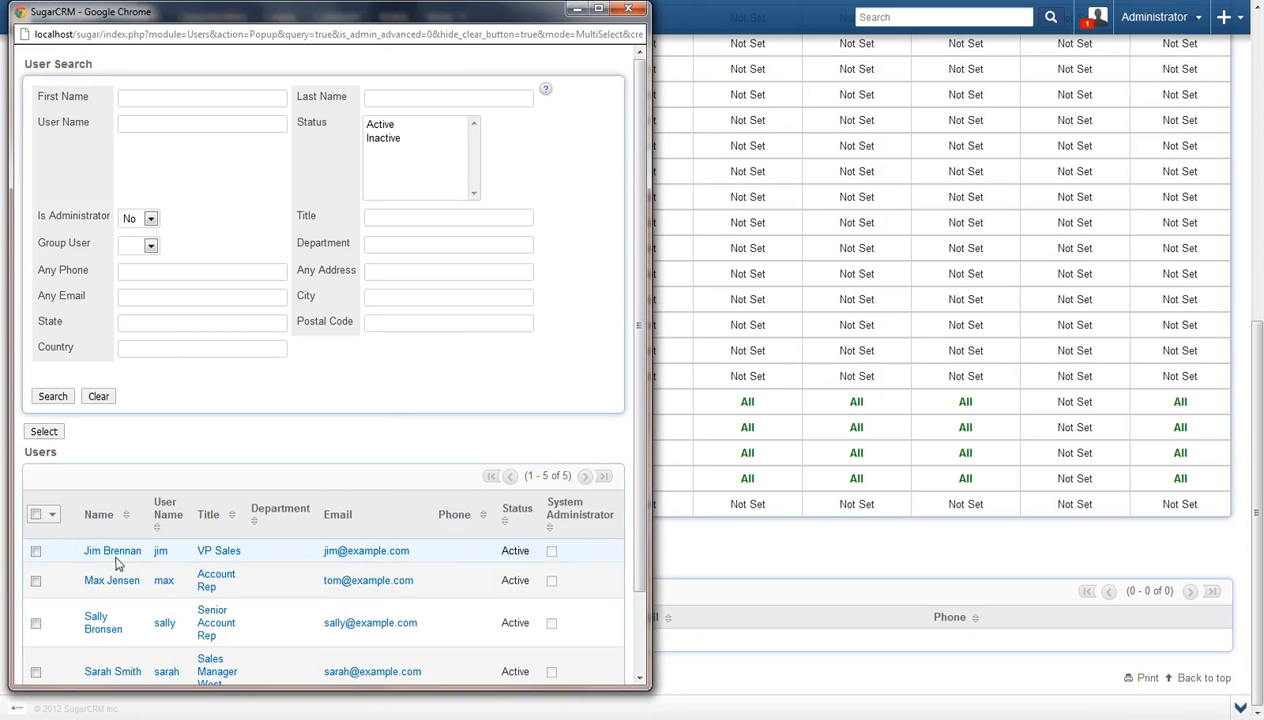
left_click(112, 551)
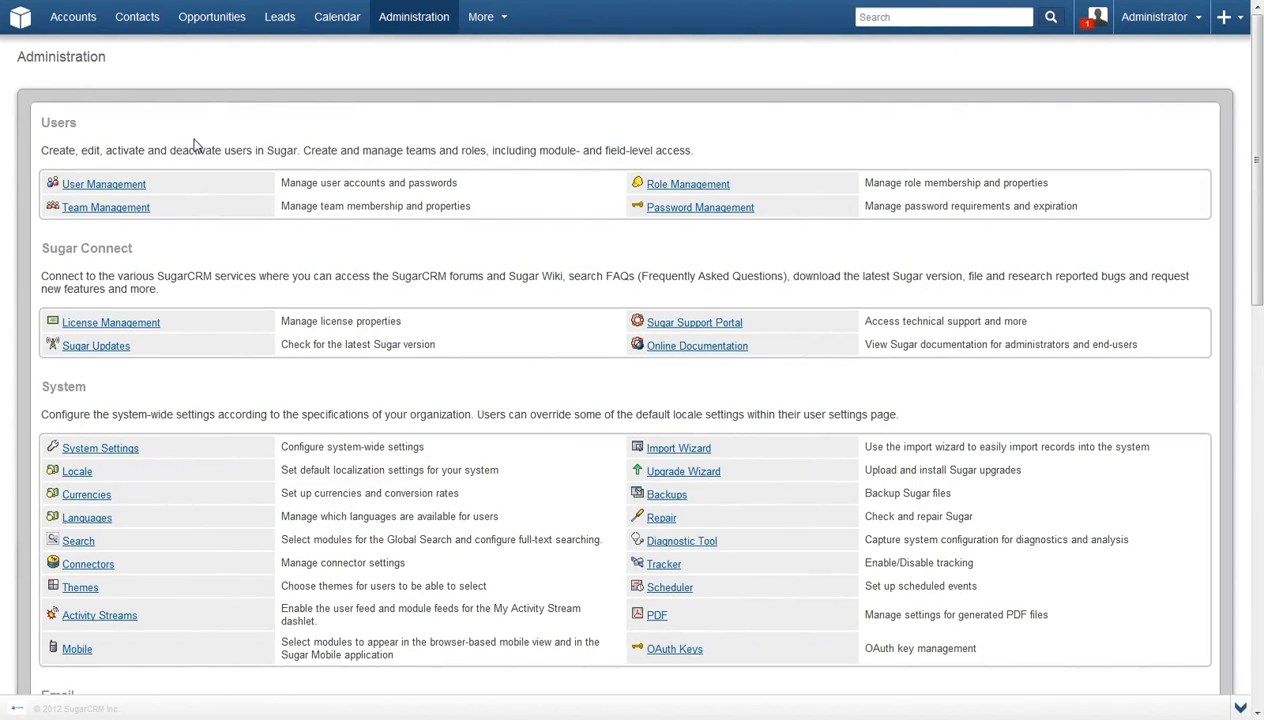
Open Sugar Updates from Administration, and review the System Settings down to the logger options, leaving them without saving
left_click(121, 348)
left_click(110, 450)
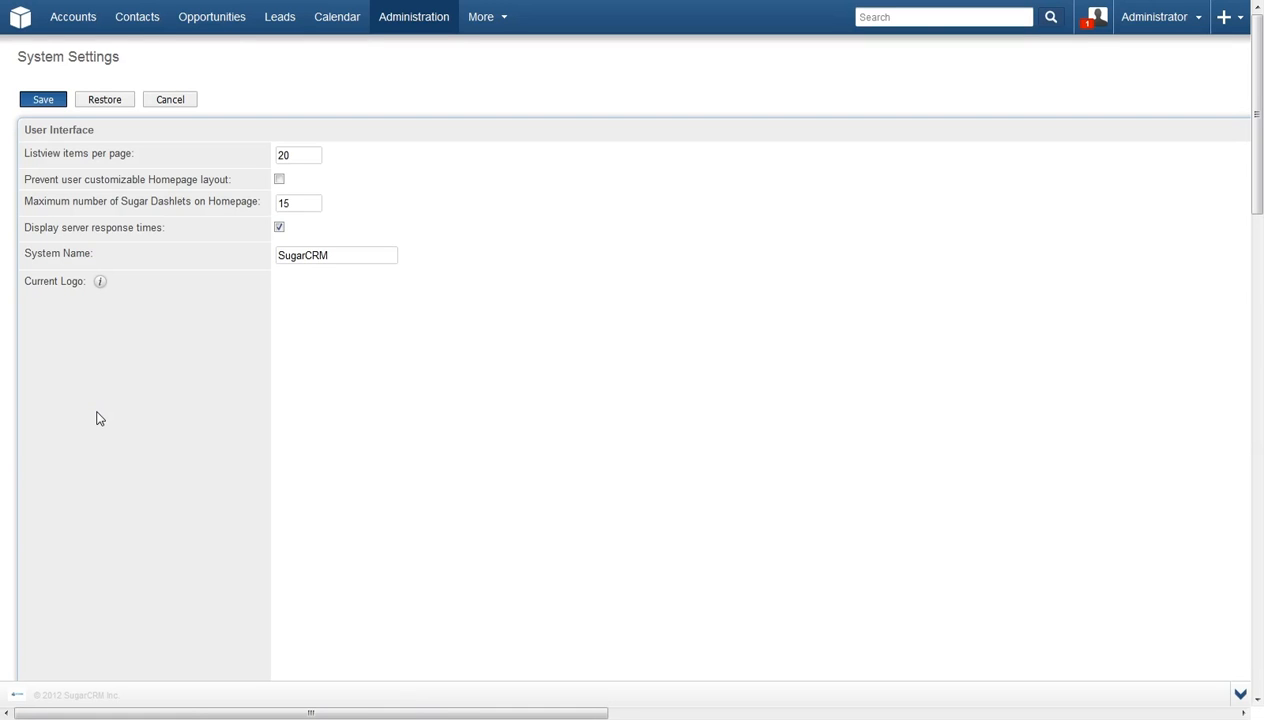
scroll(98, 418, "down", 10)
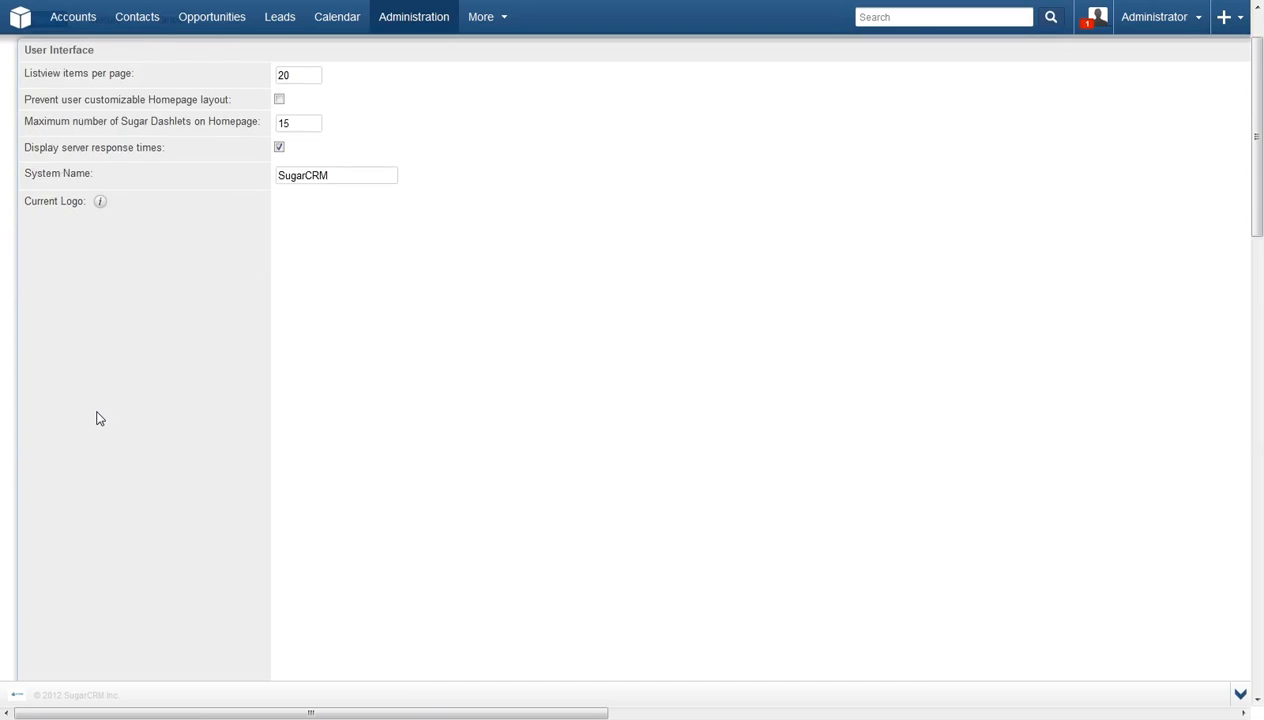
scroll(98, 418, "down", 6)
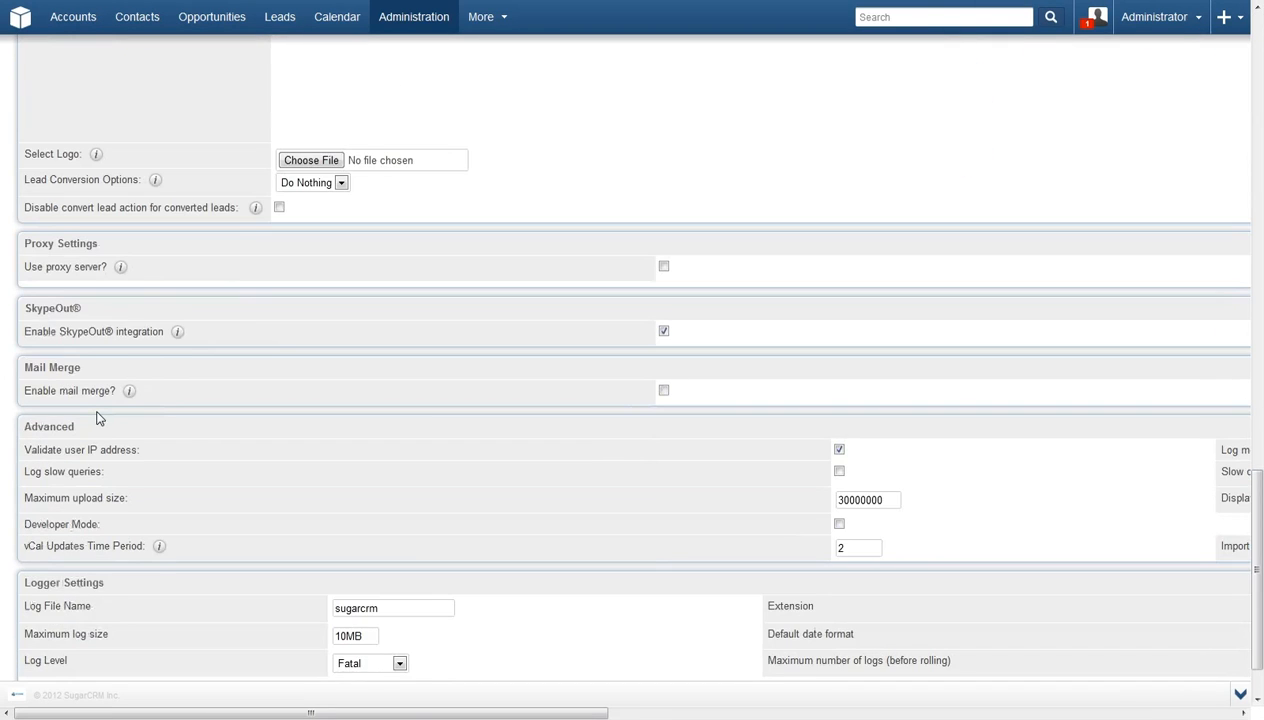
scroll(98, 418, "down", 2)
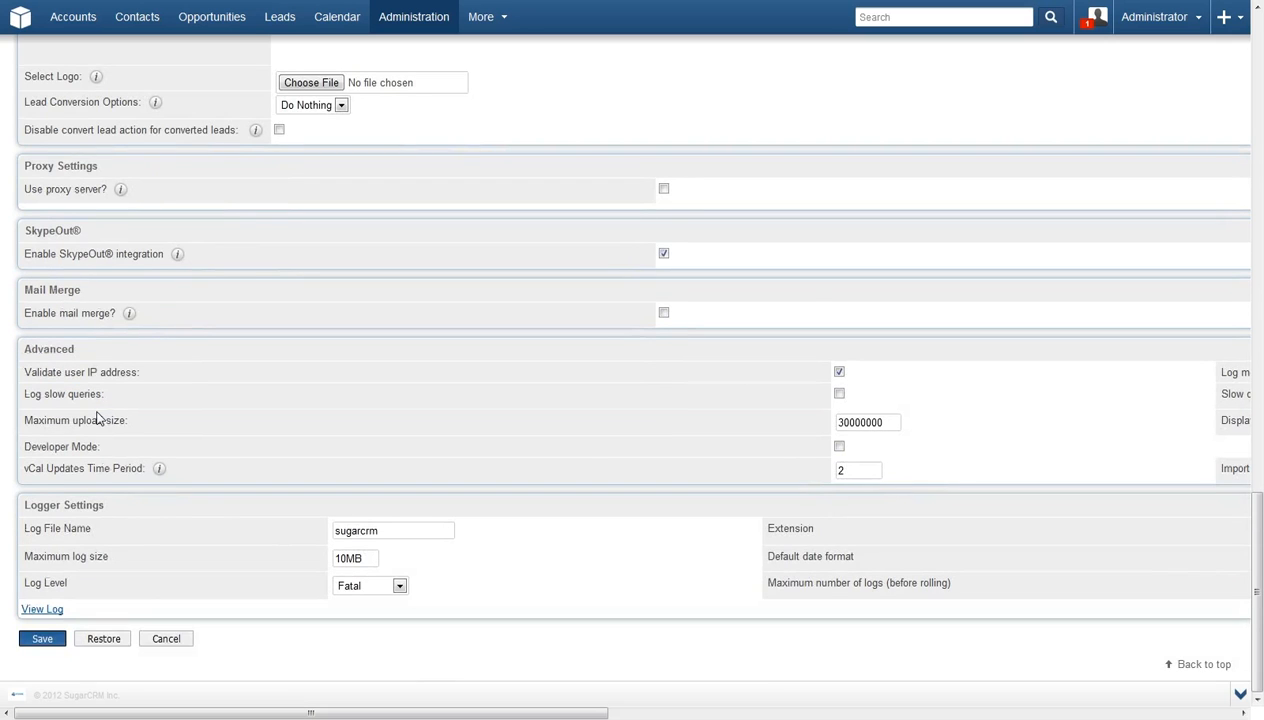
left_click(166, 641)
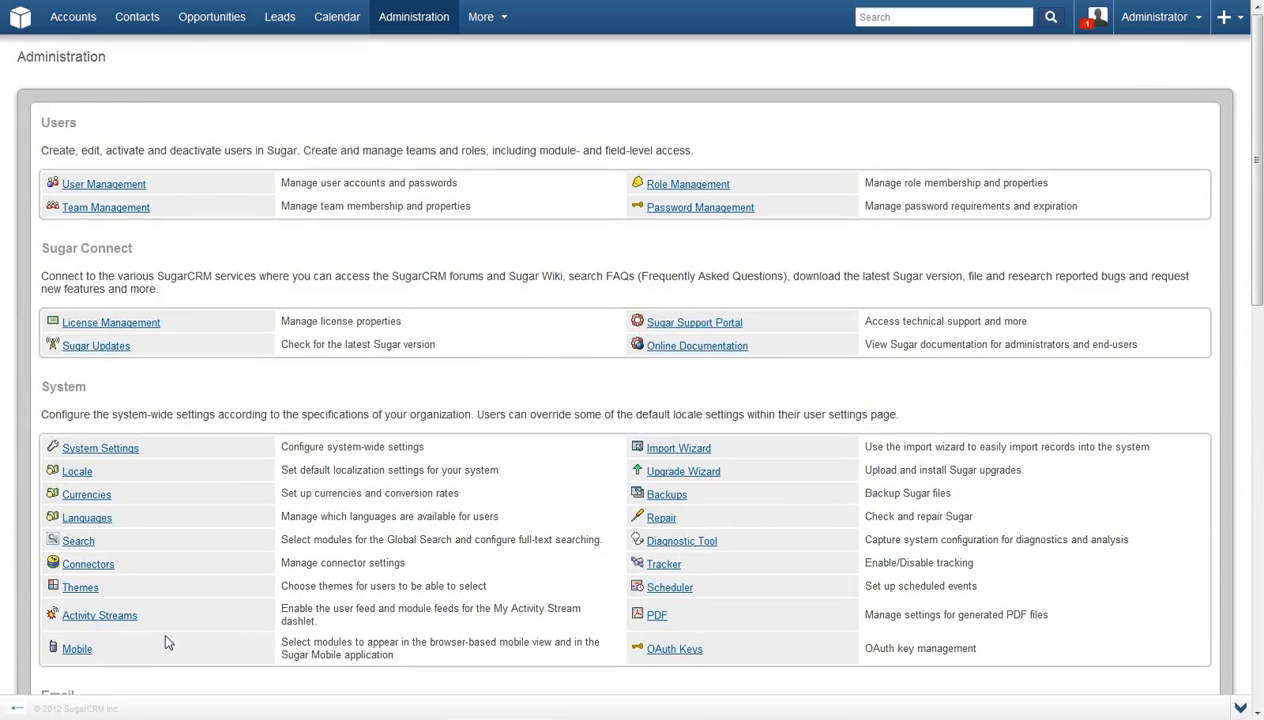
Review the list of scheduled jobs and open the form for a new scheduler
left_click(662, 590)
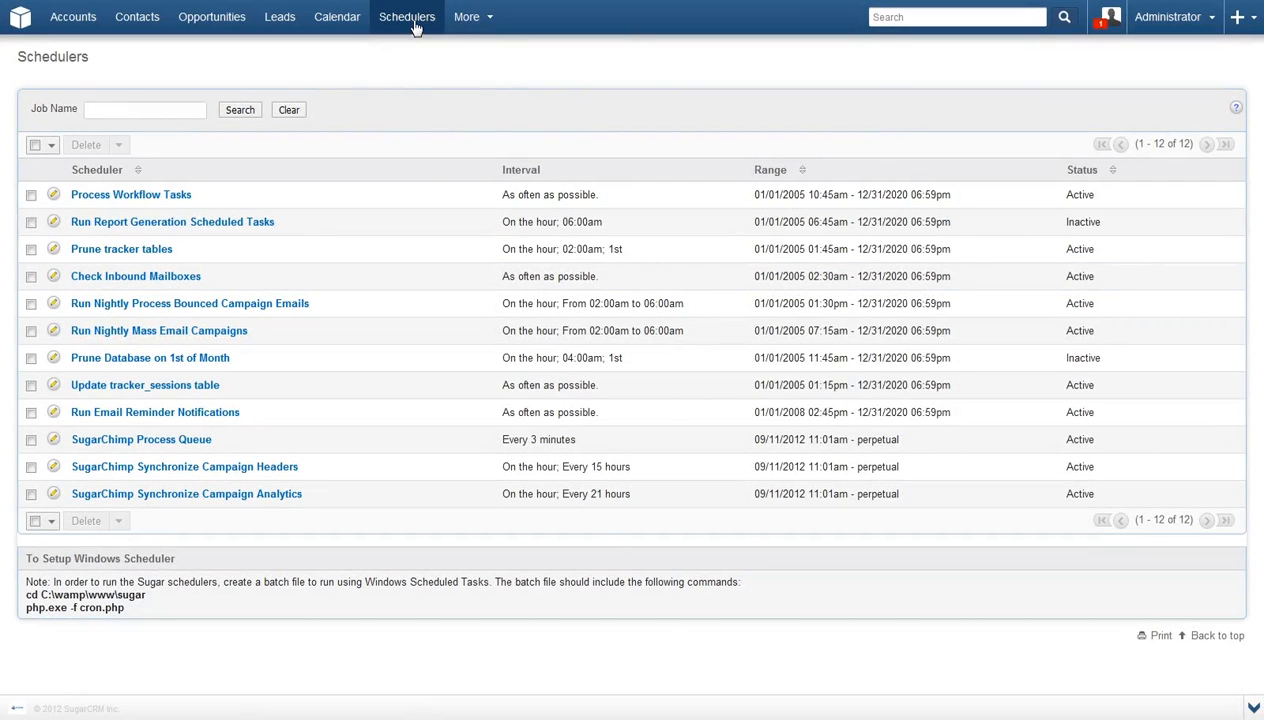
mouse_move(415, 30)
left_click(414, 95)
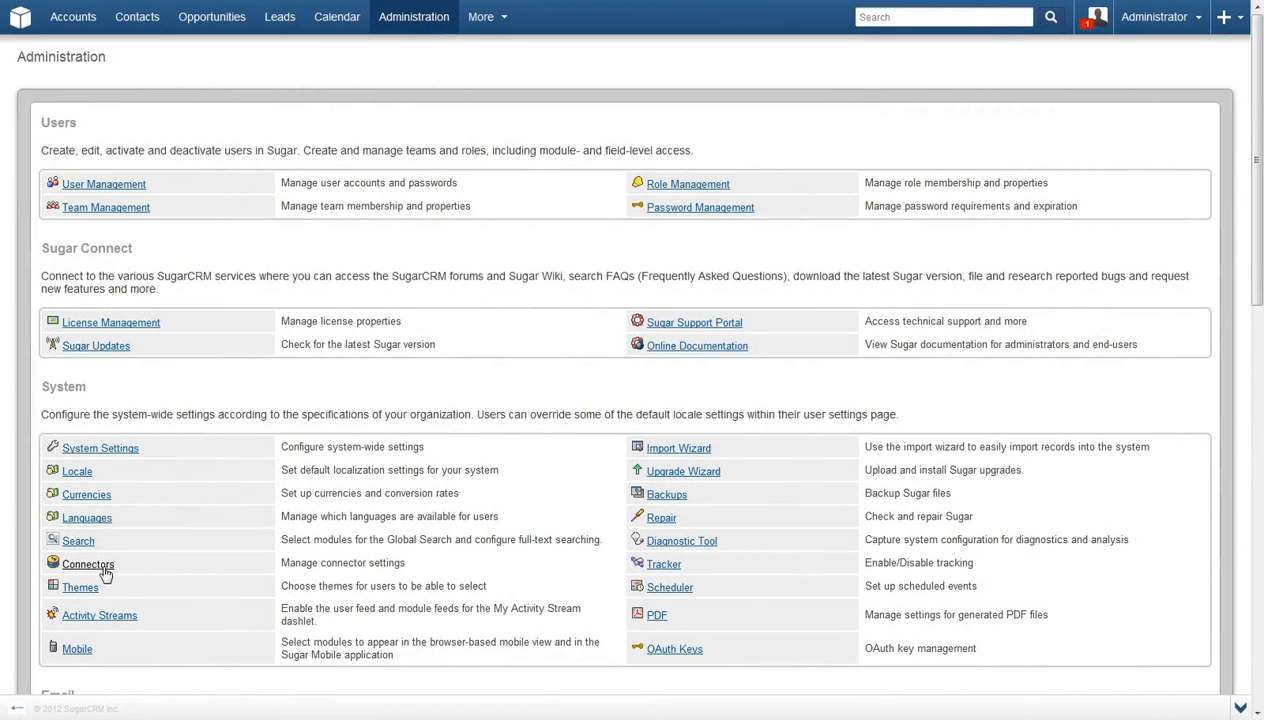
Check the LinkedIn company name mapping choices for Accounts, save the connector field mapping, and save the LinkedIn connector properties
left_click(105, 572)
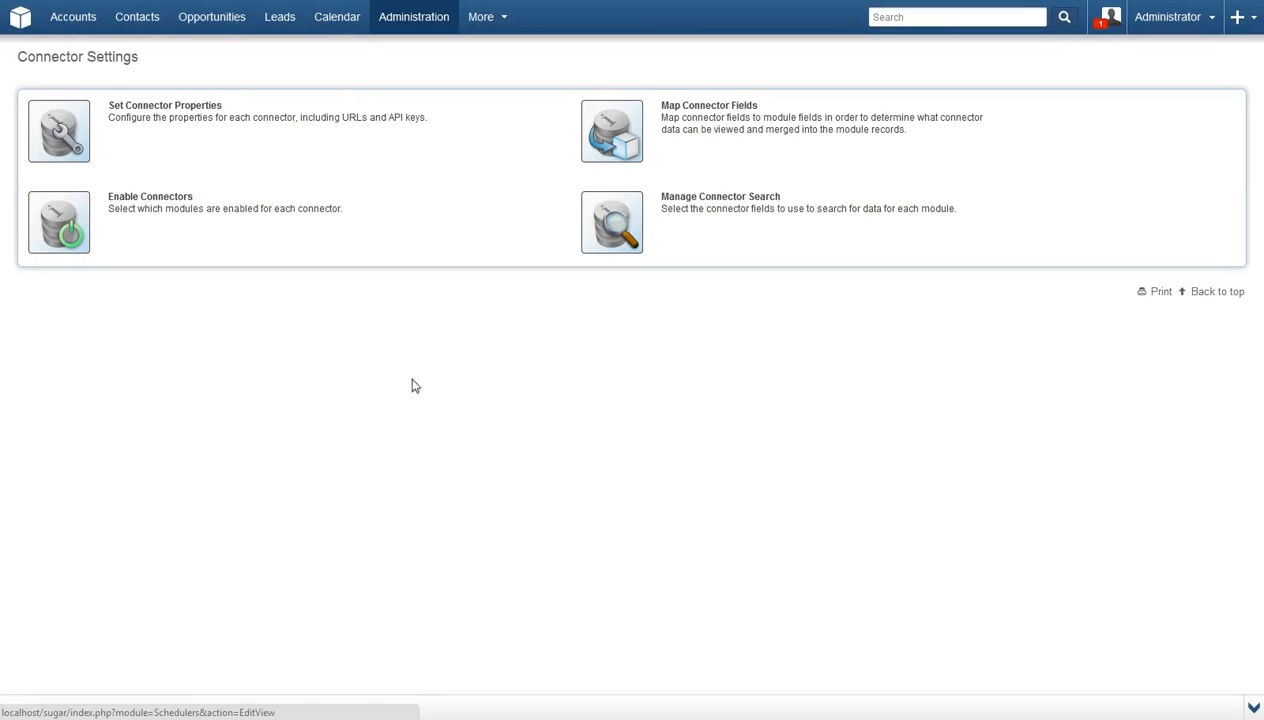
left_click(596, 150)
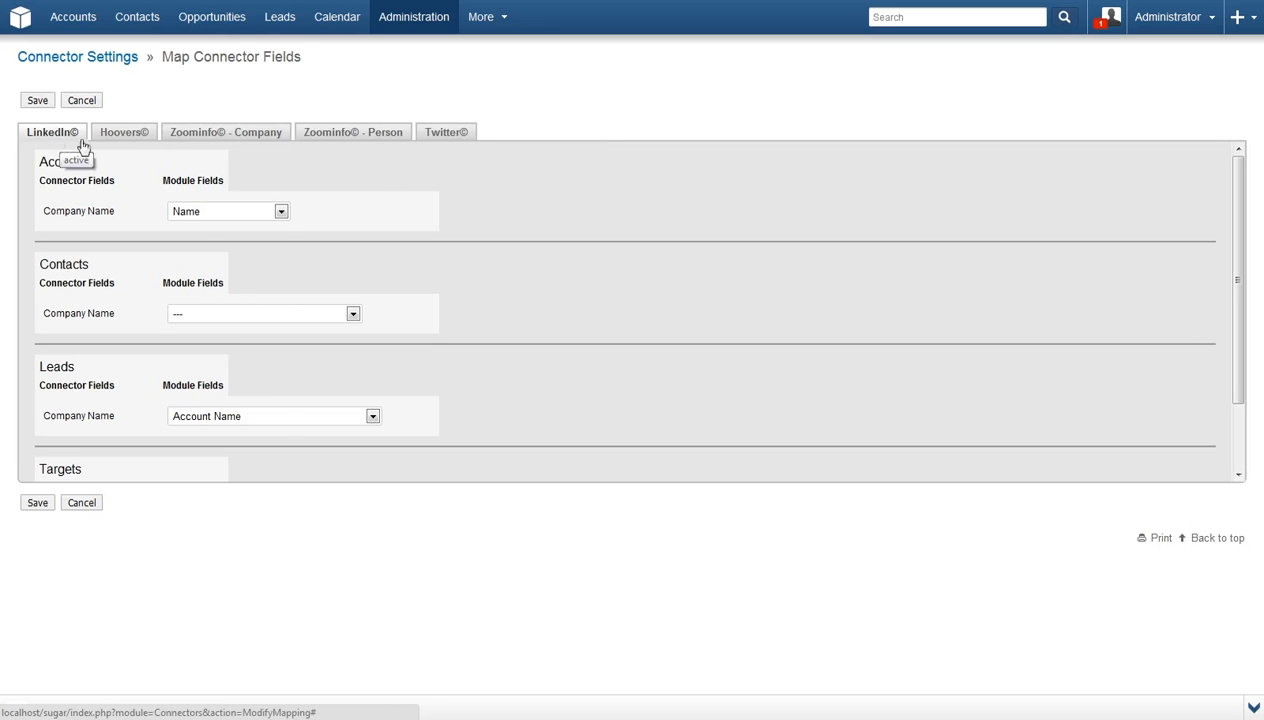
left_click(206, 213)
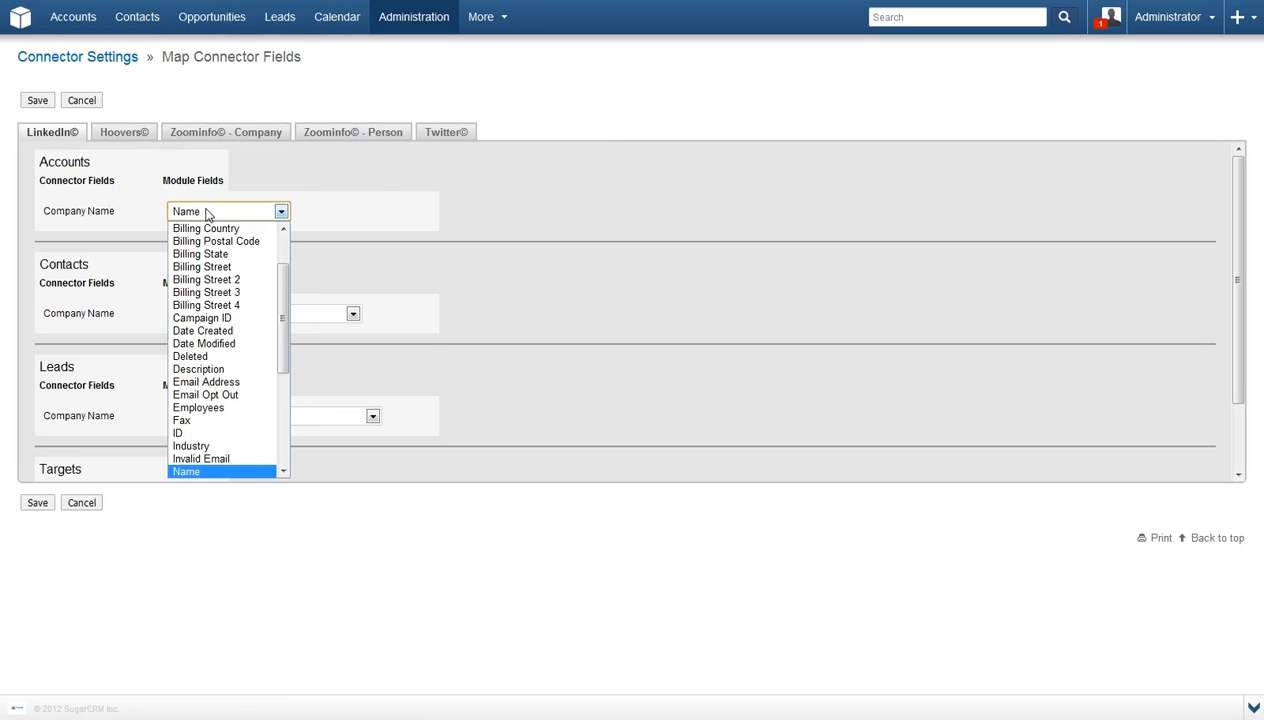
left_click(206, 213)
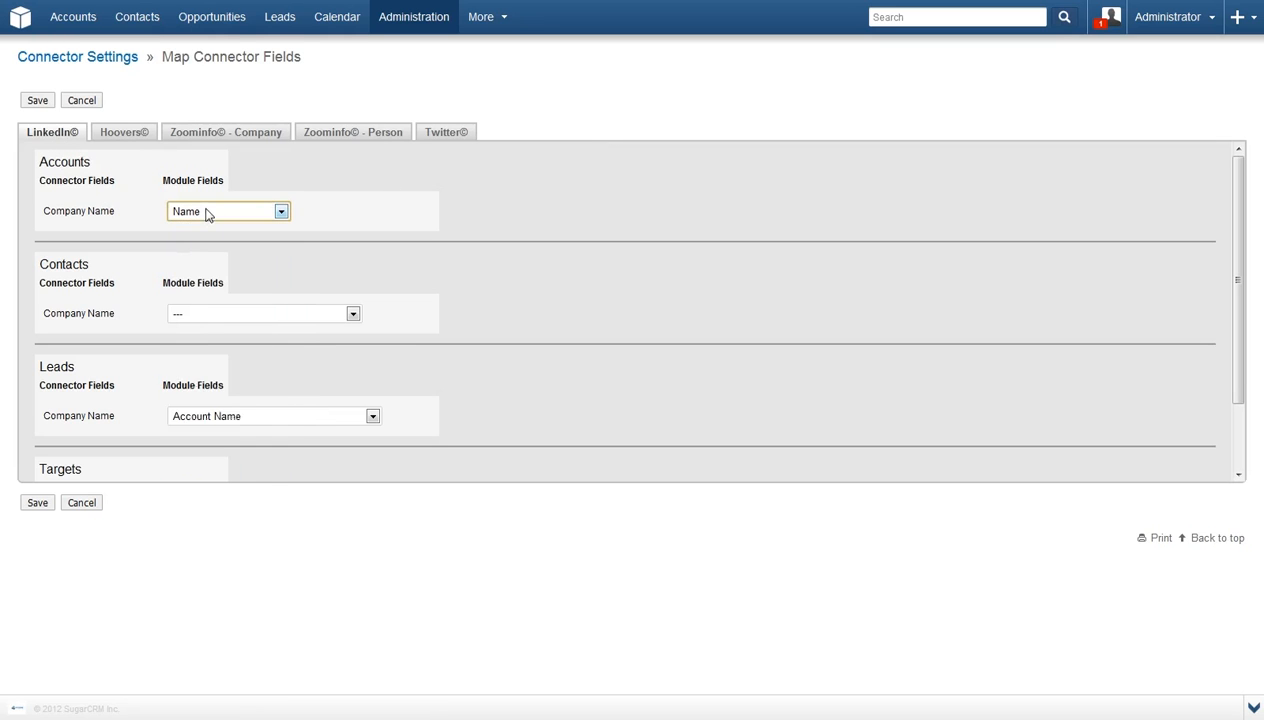
left_click(37, 503)
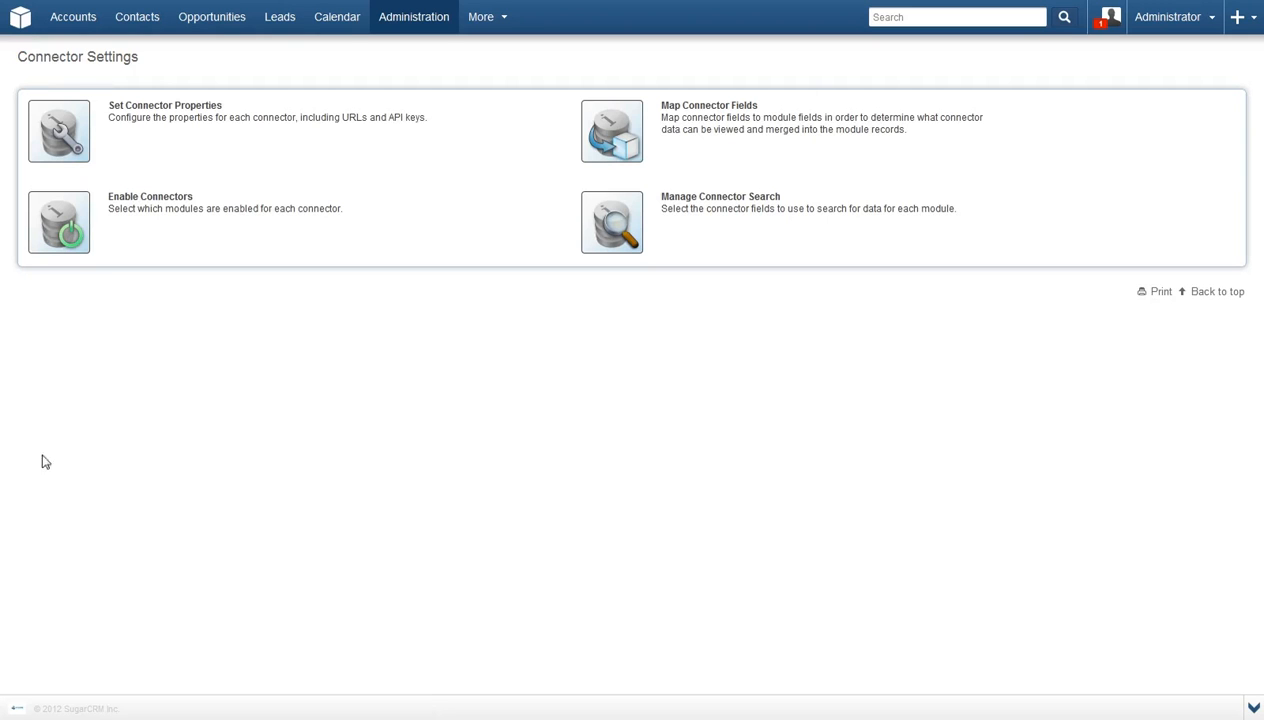
left_click(80, 160)
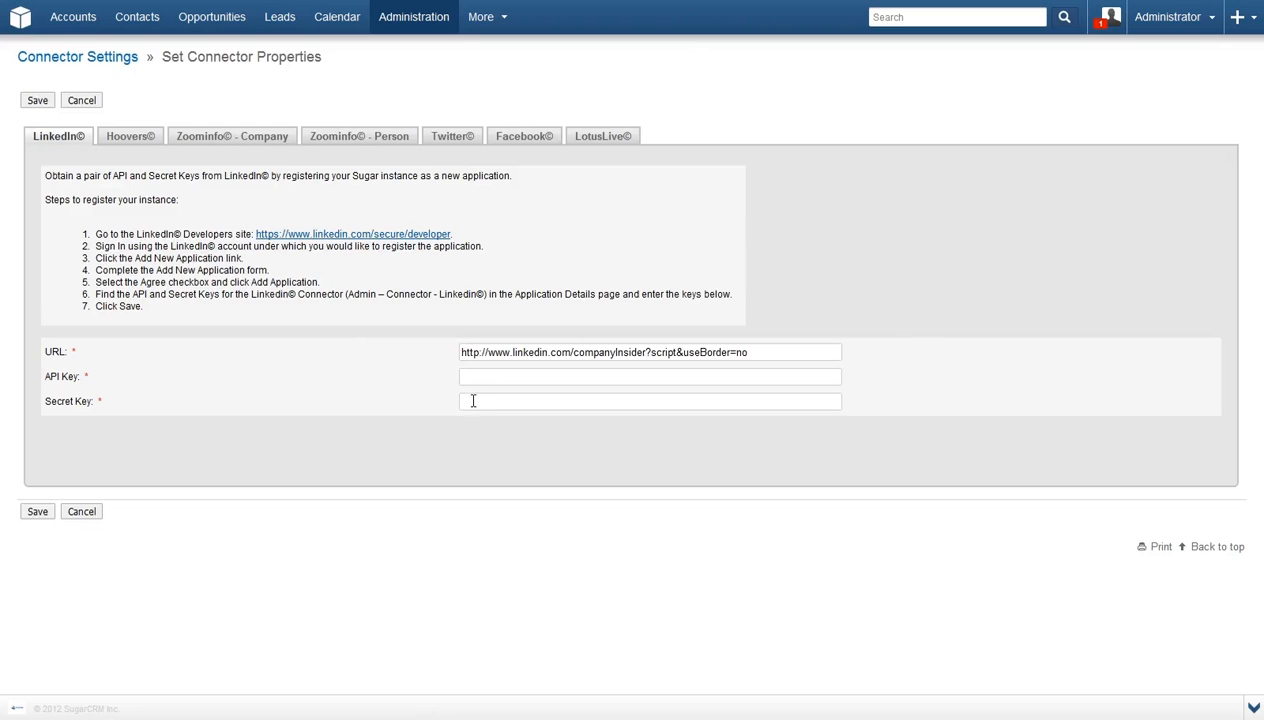
left_click(28, 508)
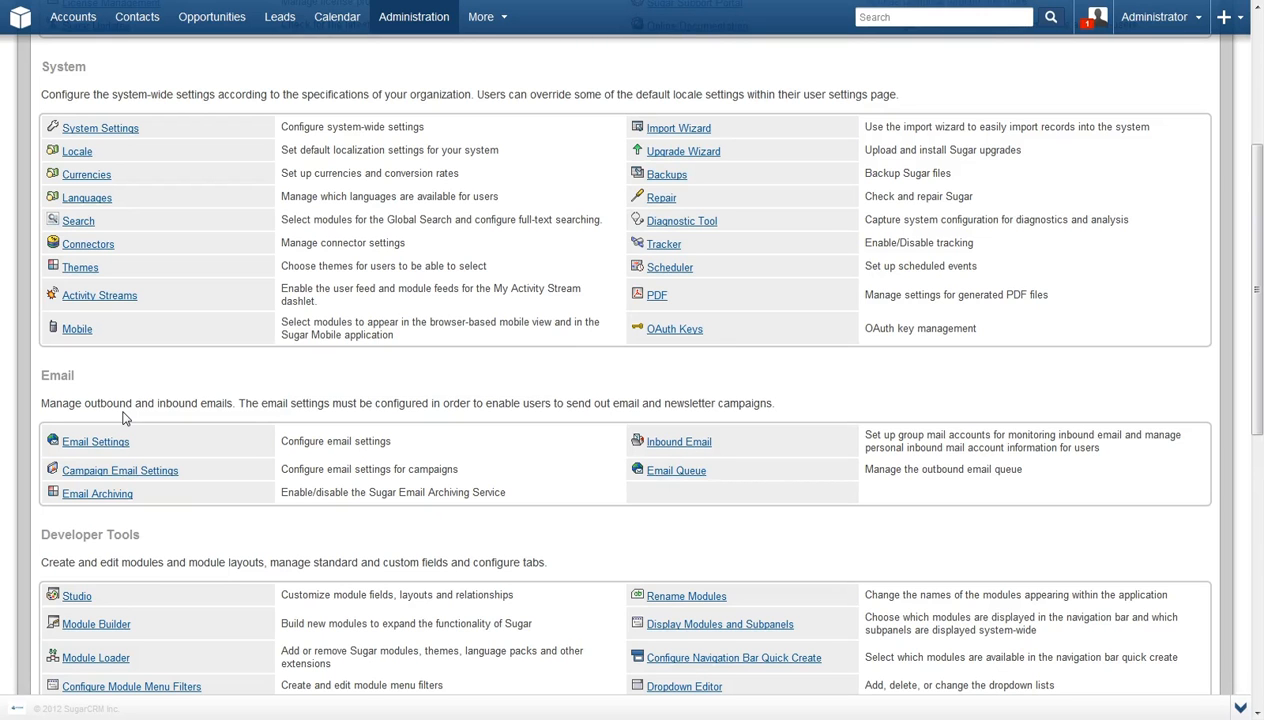
Review the outgoing mail, email options and security sections of the Email Settings and save them
left_click(121, 444)
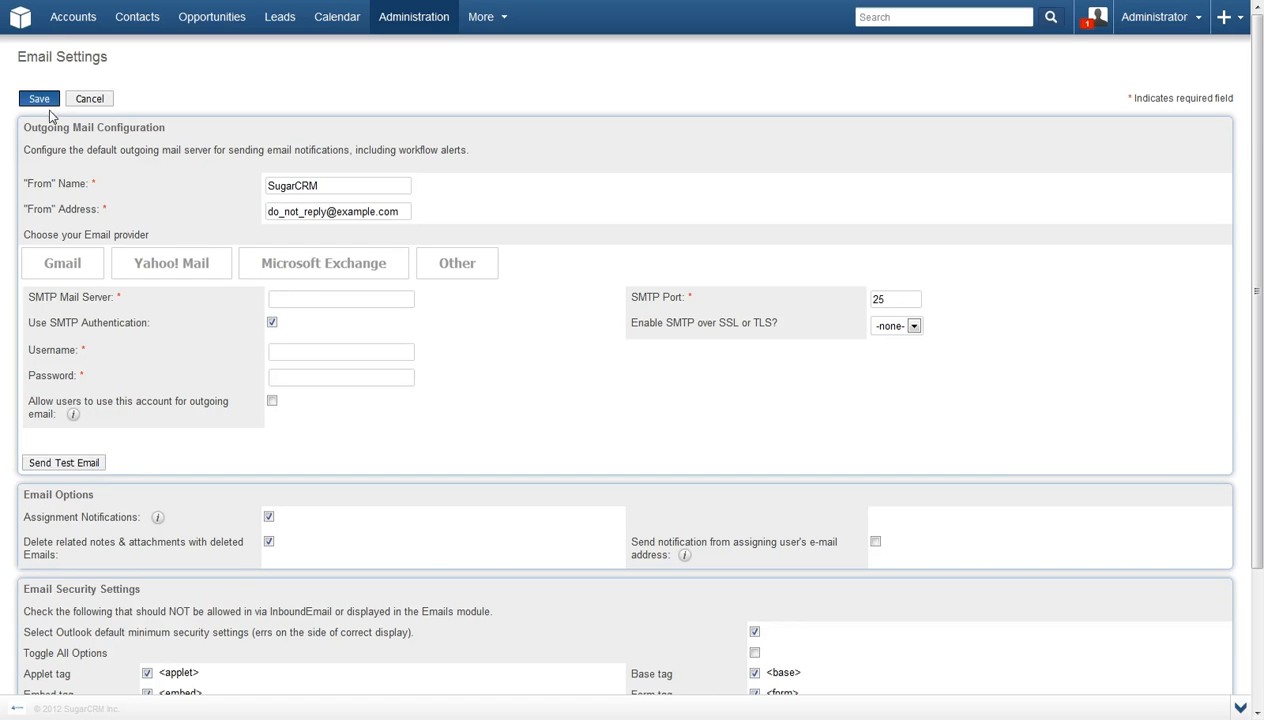
scroll(60, 185, "down", 1)
scroll(60, 185, "up", 1)
left_click(44, 101)
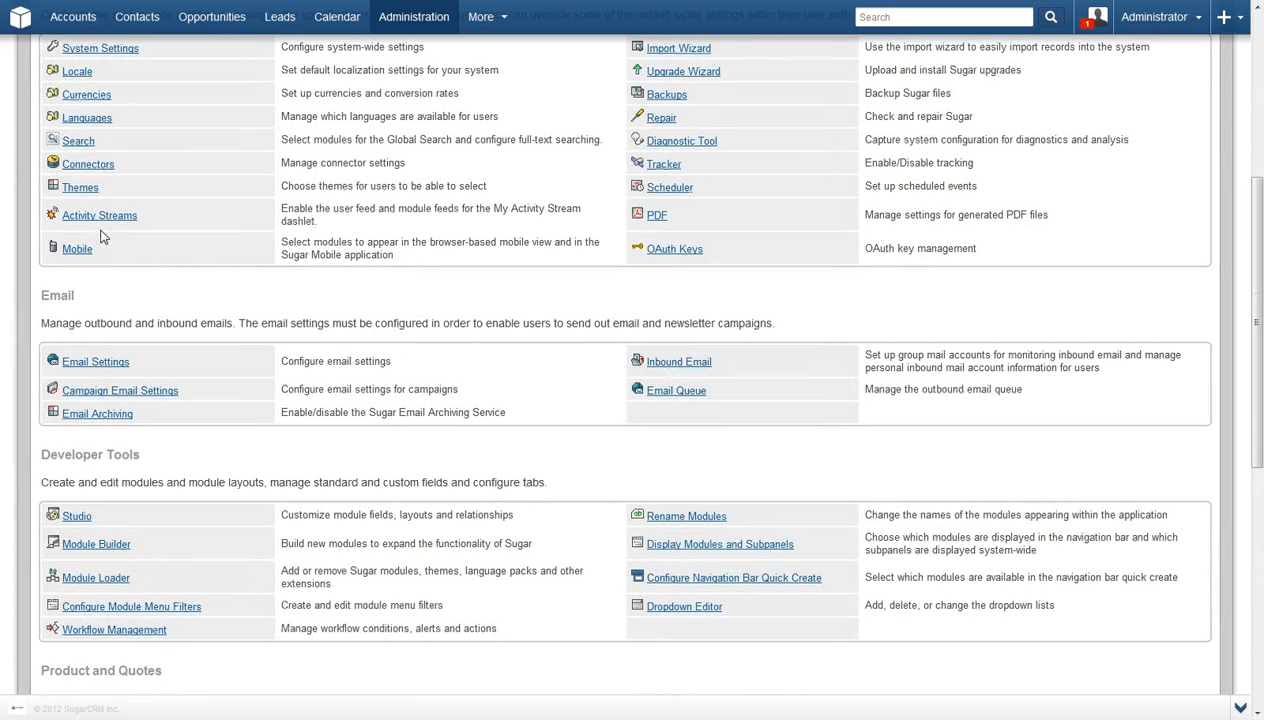
Open the form for a new group mail account under Inbound Email and check its auto-reply template choices
left_click(658, 368)
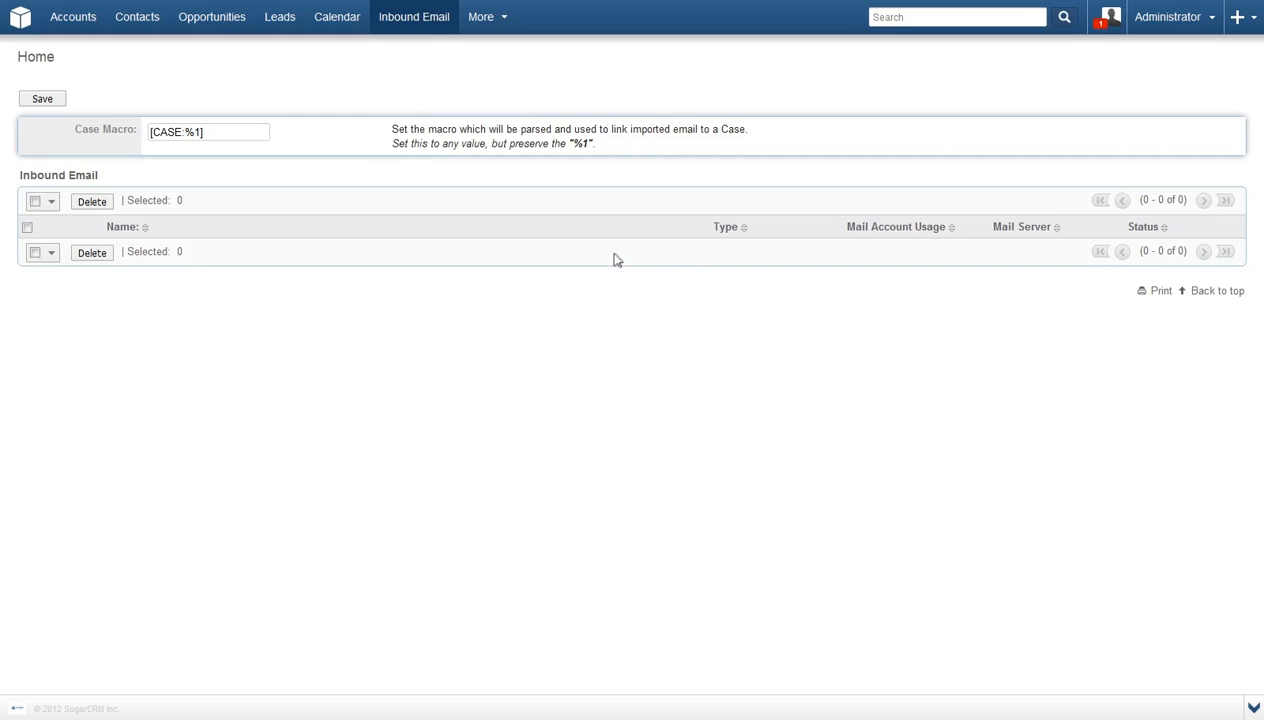
mouse_move(413, 25)
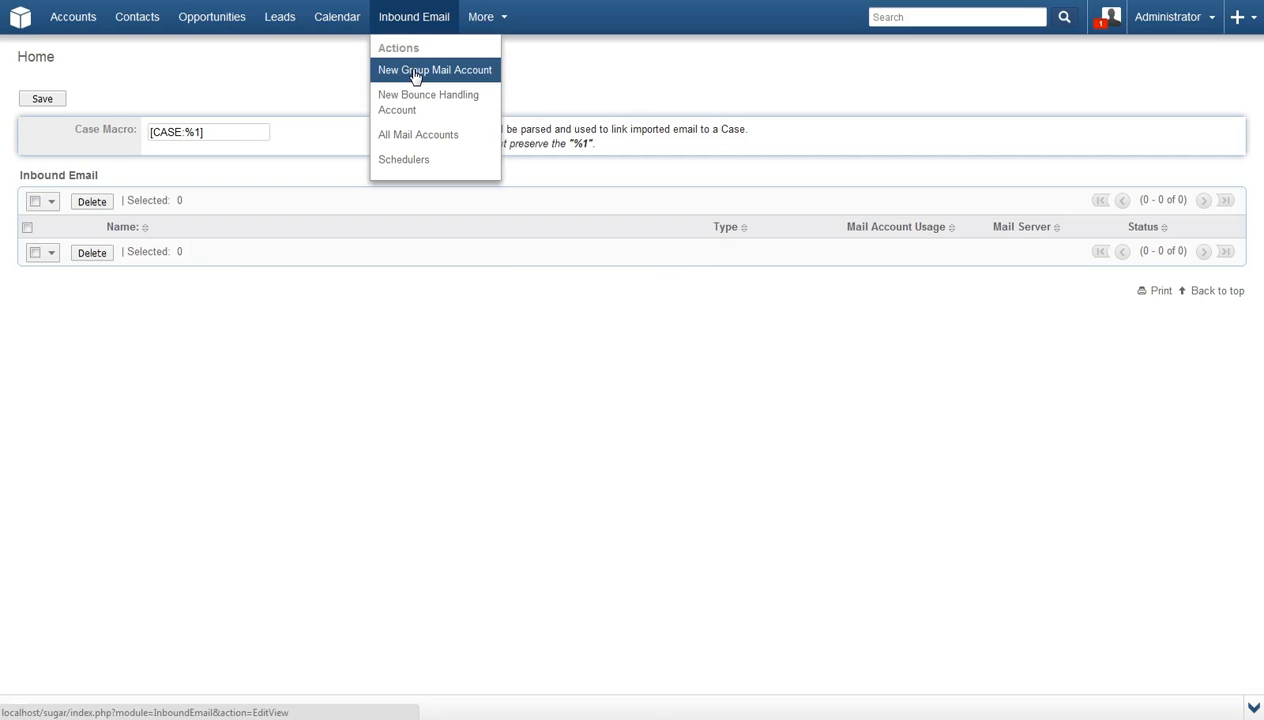
left_click(415, 77)
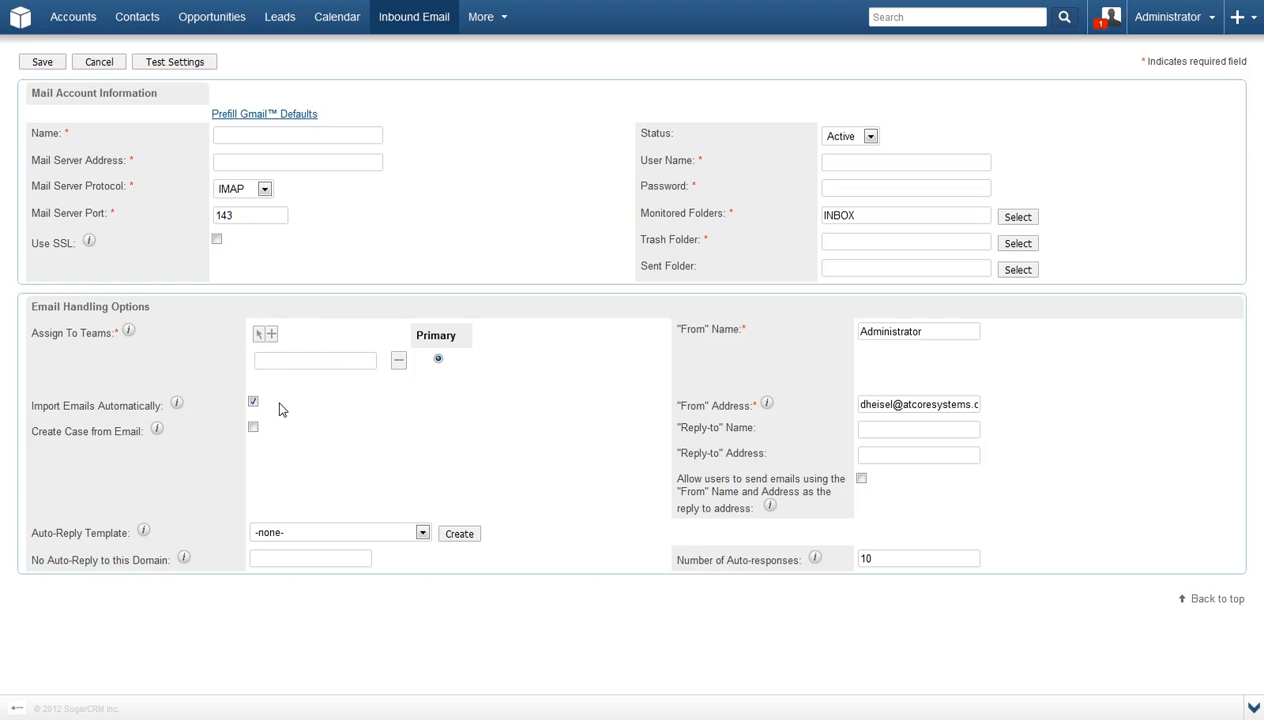
left_click(317, 538)
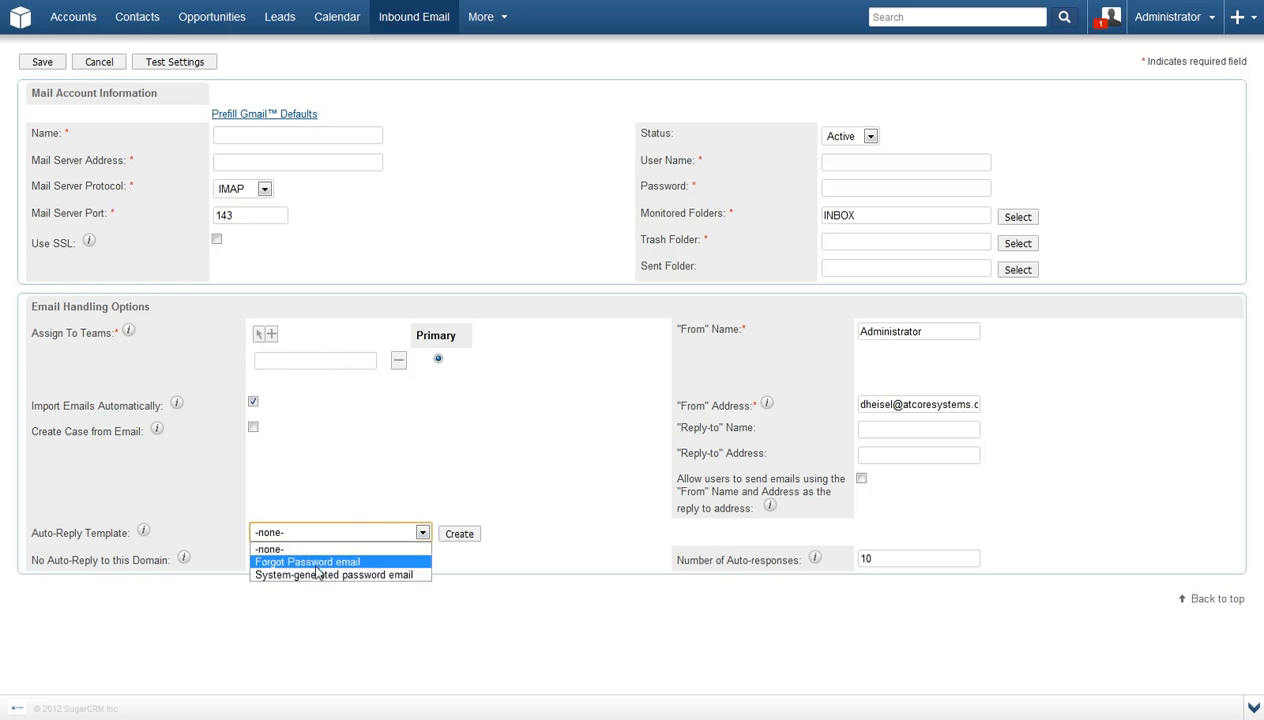
left_click(330, 501)
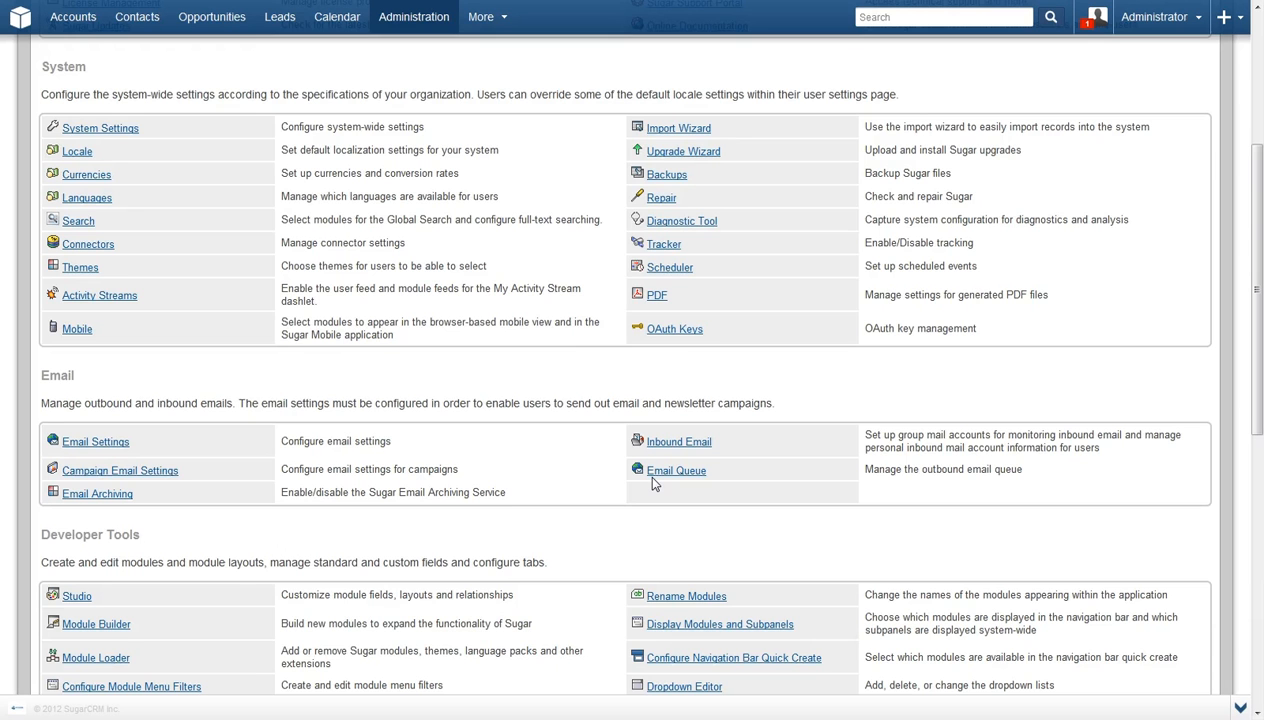
Review the forecast time periods and open the form for a new time period
scroll(652, 480, "down", 5)
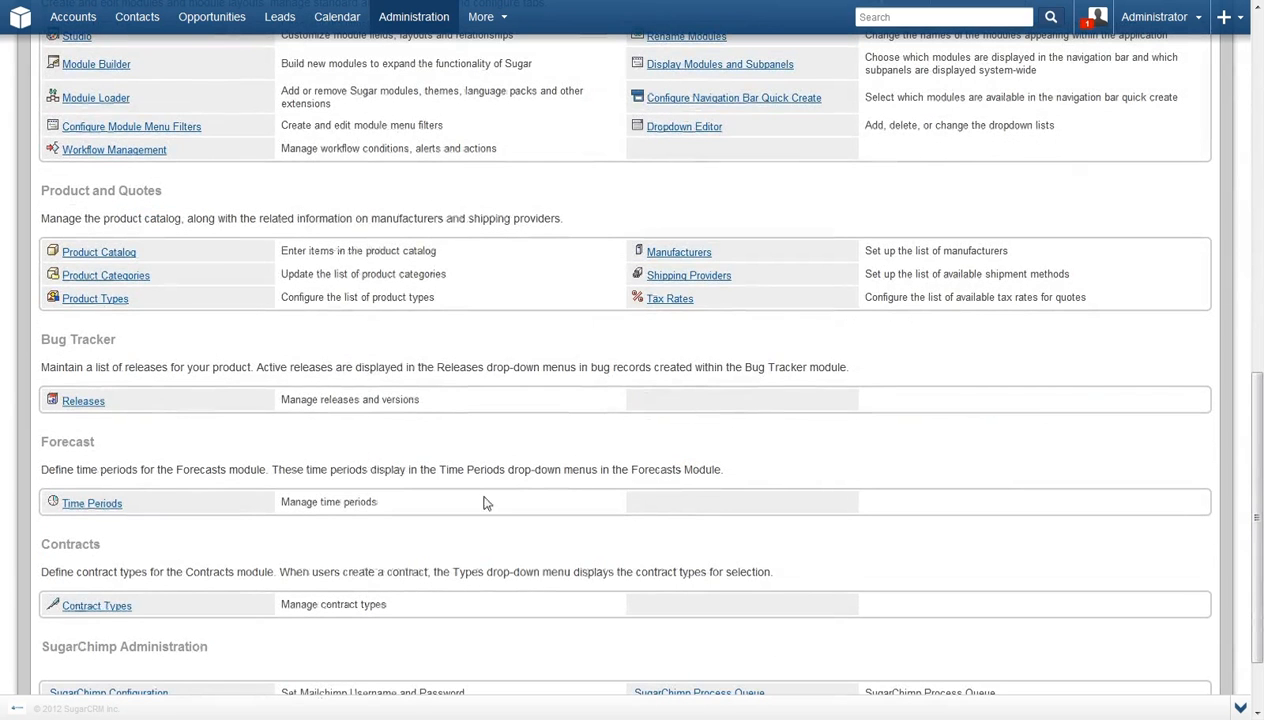
left_click(91, 504)
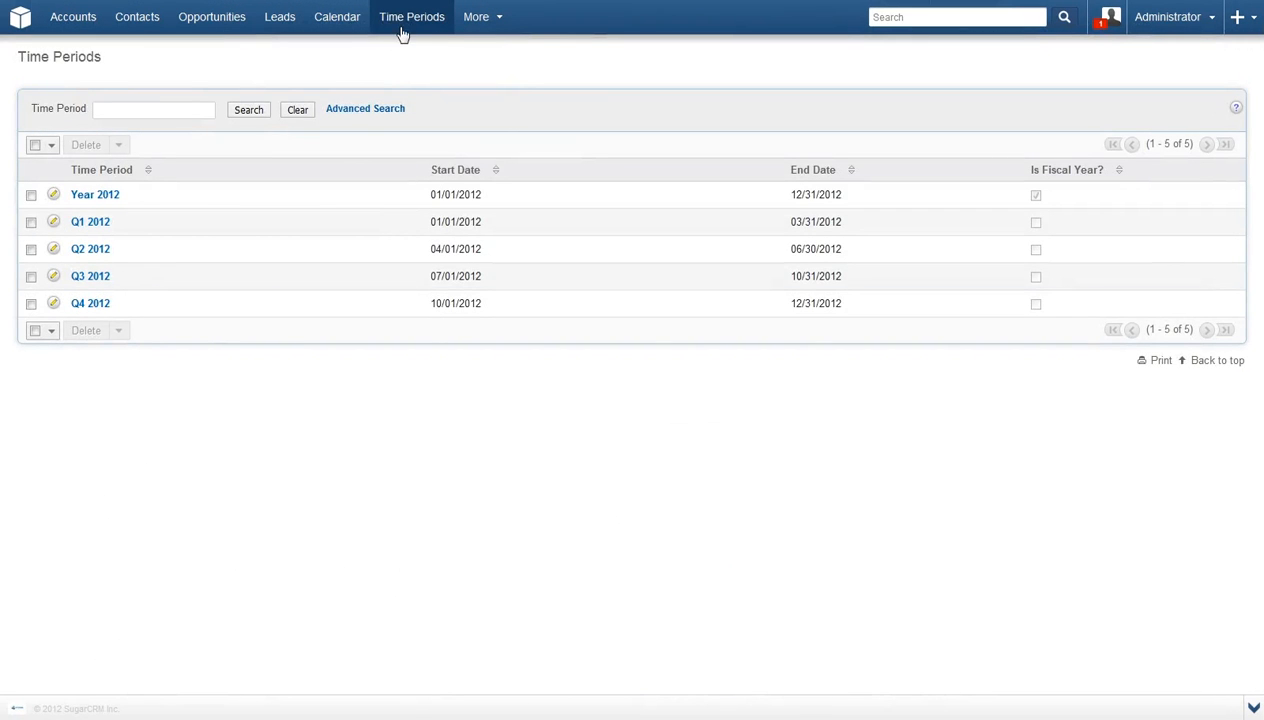
mouse_move(401, 32)
left_click(404, 73)
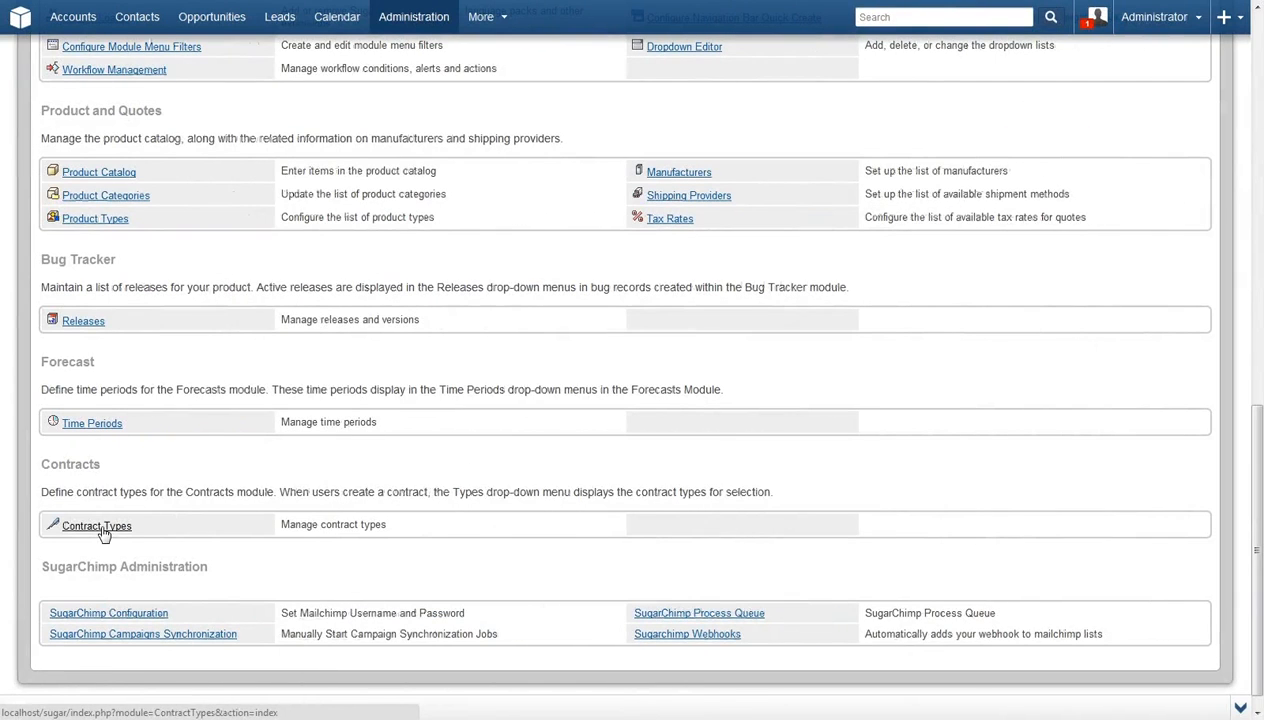
View the contract types and open the form for a new contract type
left_click(102, 529)
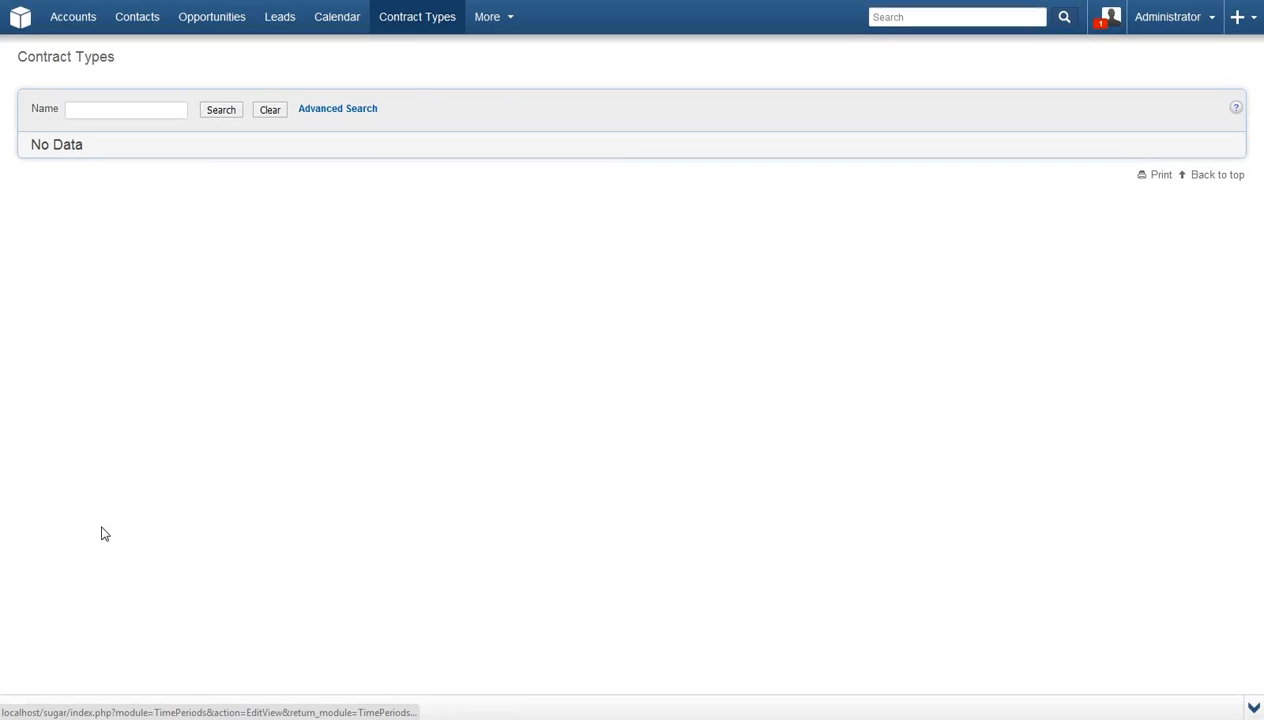
mouse_move(419, 26)
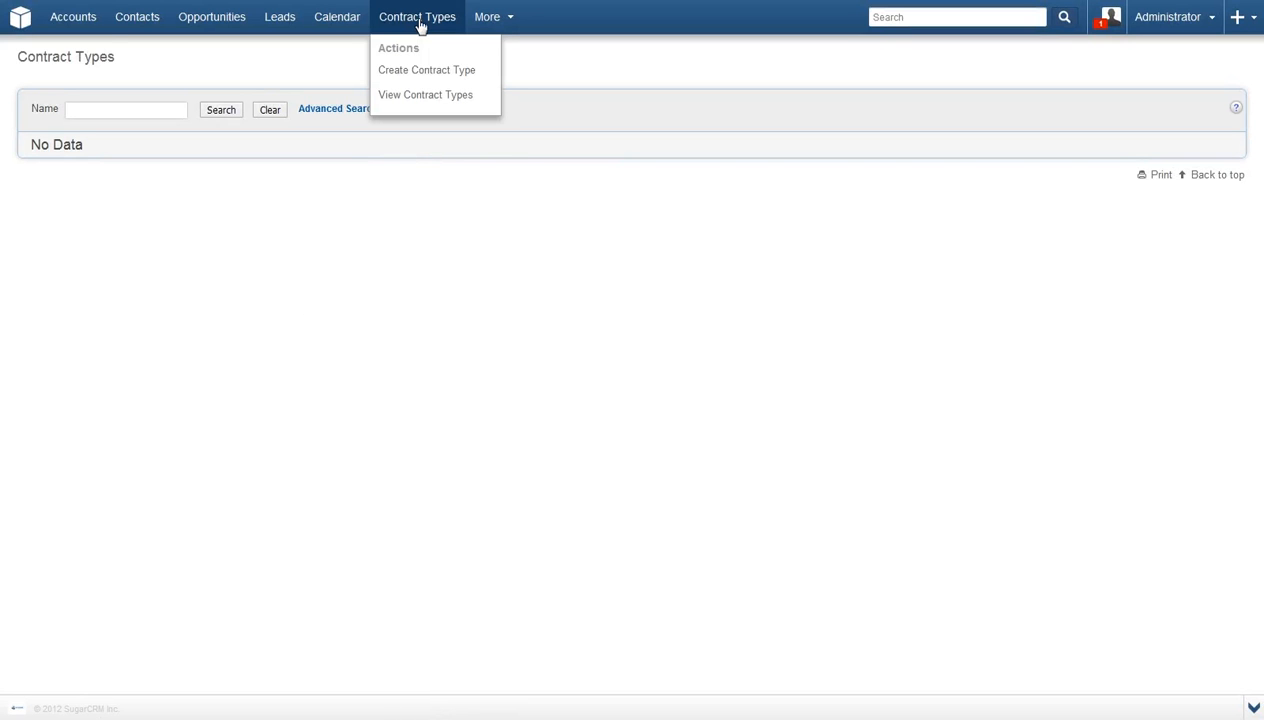
left_click(419, 71)
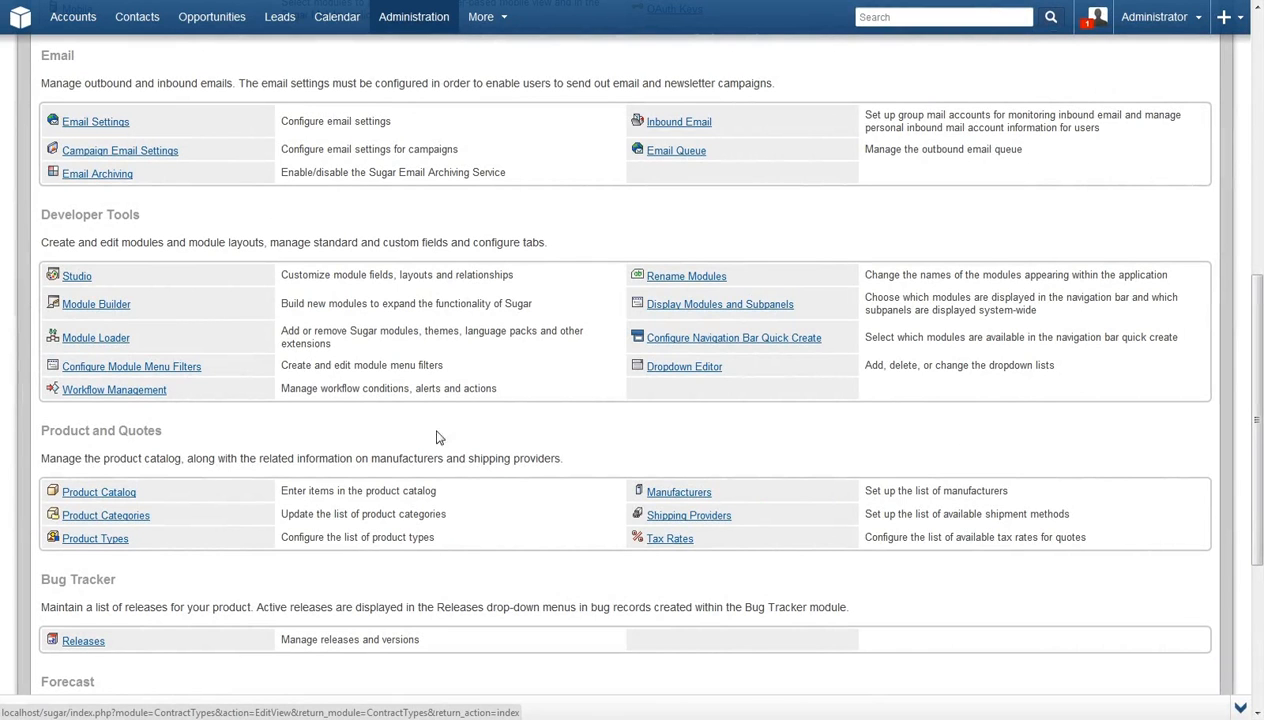
Start a new workflow definition, name it "Over $50K" and set its target module to Contracts
left_click(150, 395)
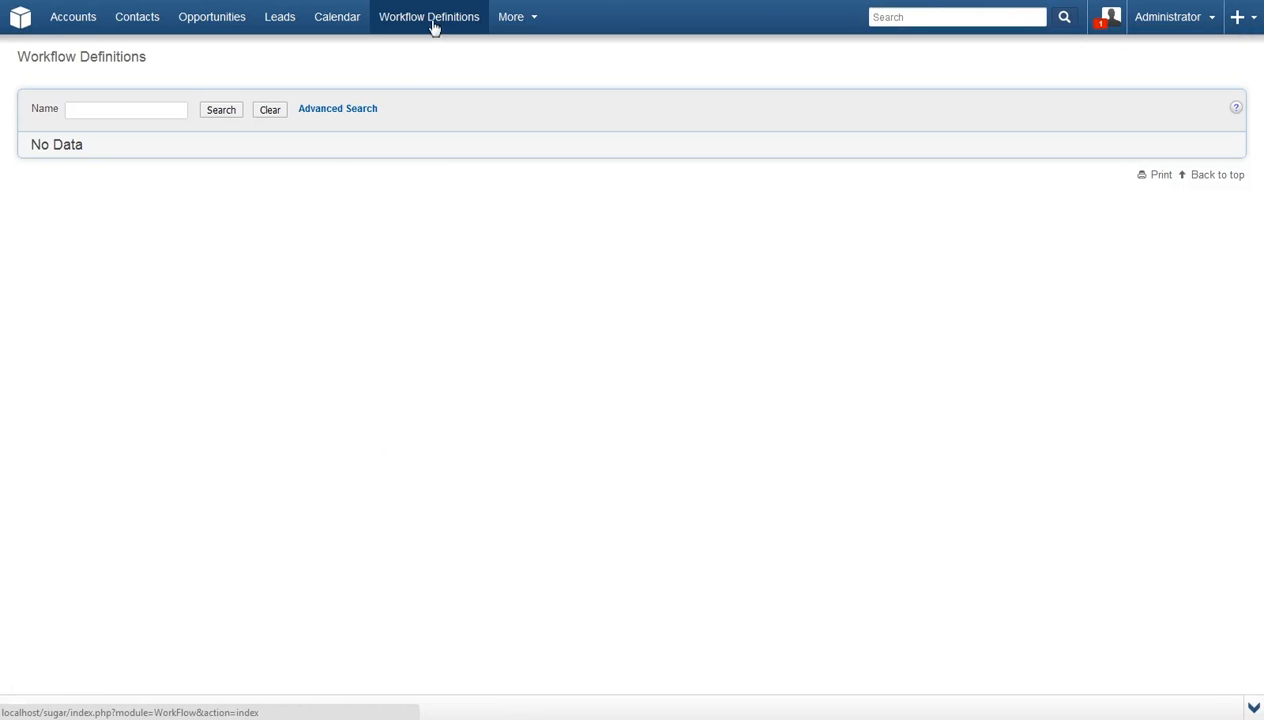
mouse_move(415, 22)
left_click(406, 80)
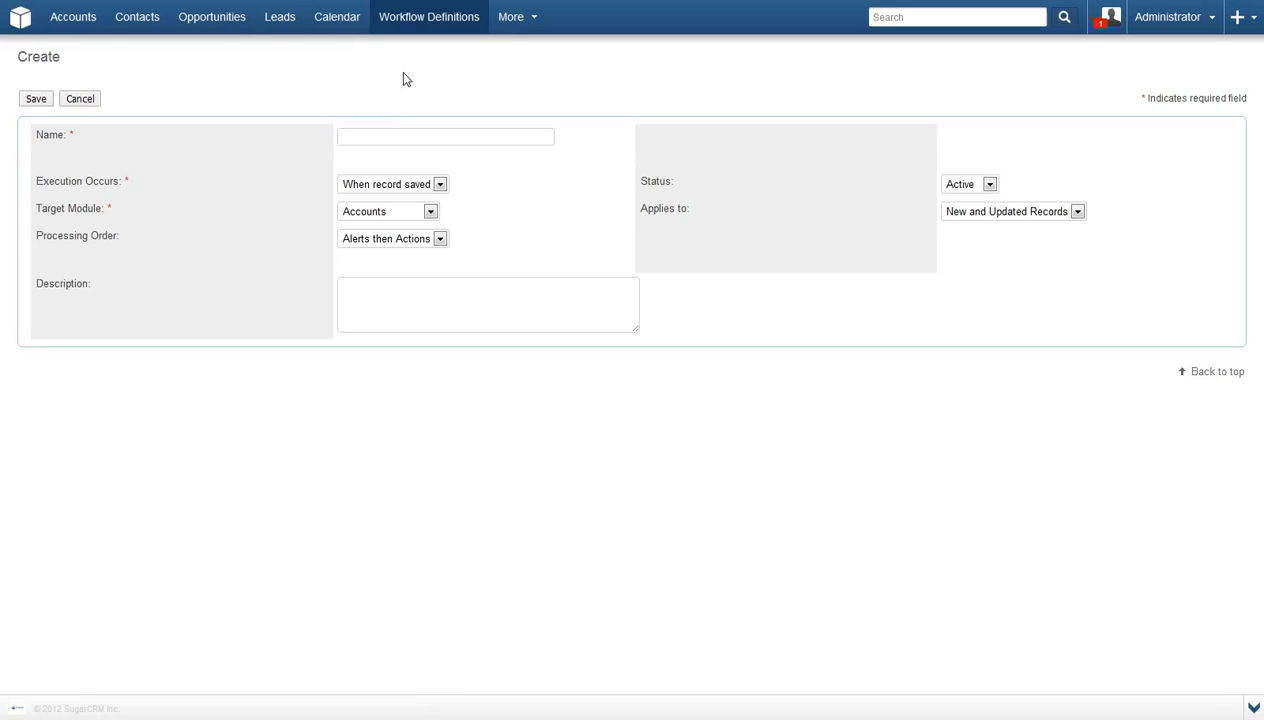
left_click(383, 136)
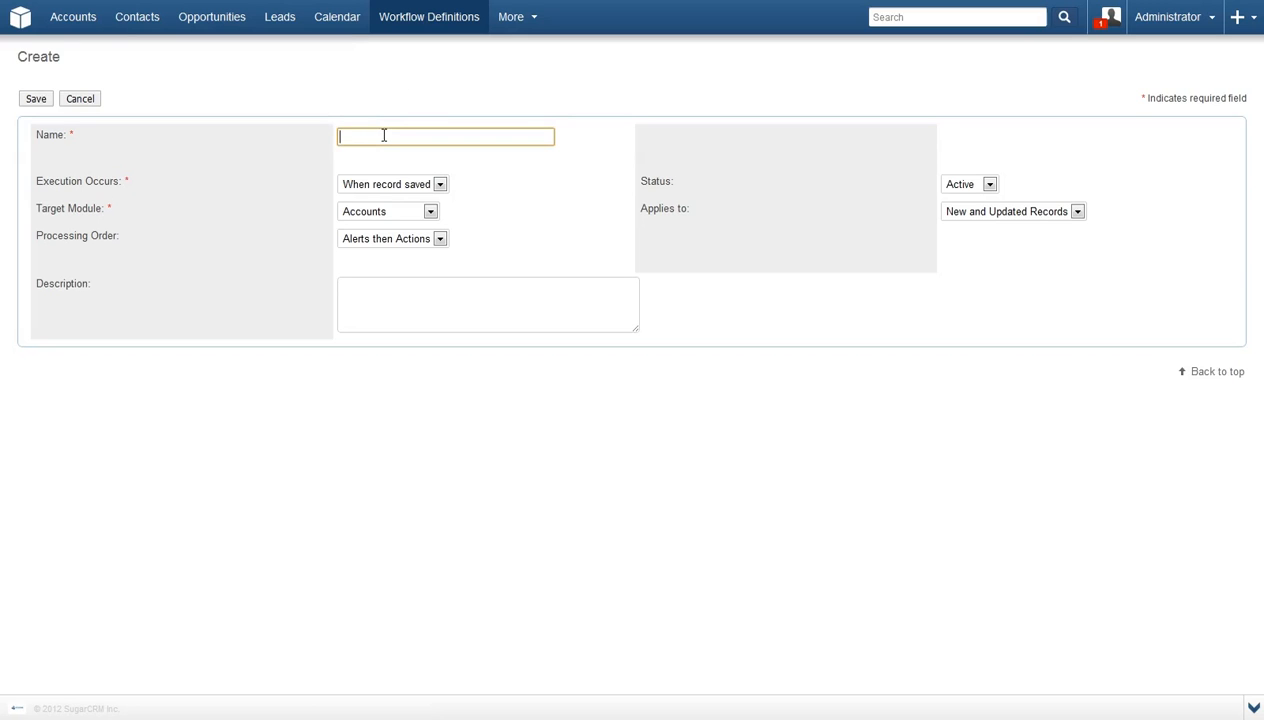
type("Over $50K")
left_click(372, 152)
left_click(428, 212)
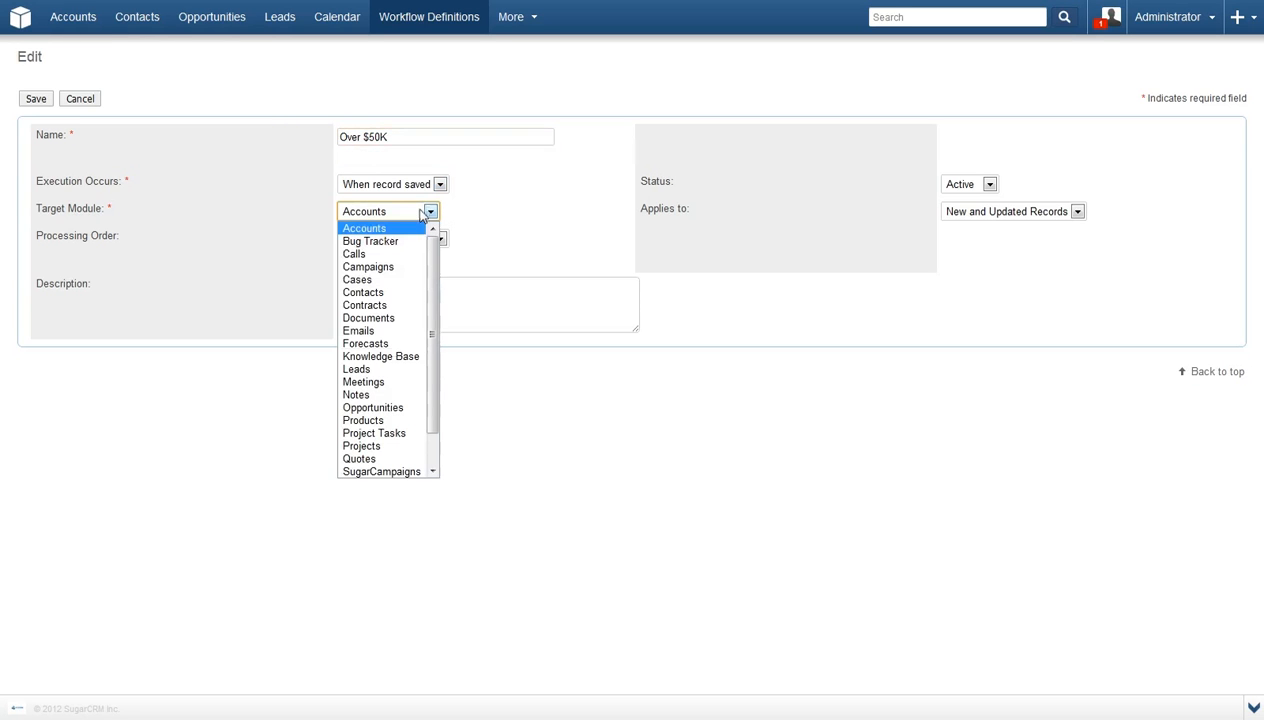
left_click(380, 305)
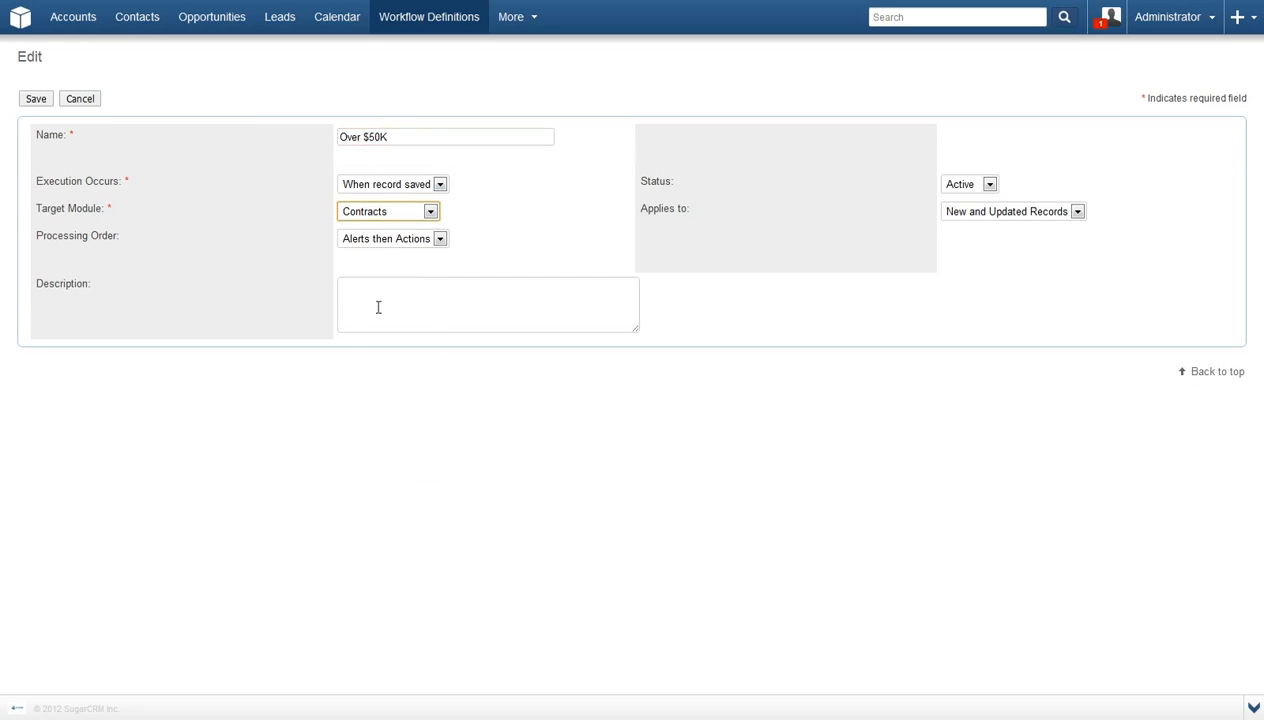
Save the workflow definition and start a condition of the type "When a field in the target module contains a specified value"
left_click(38, 101)
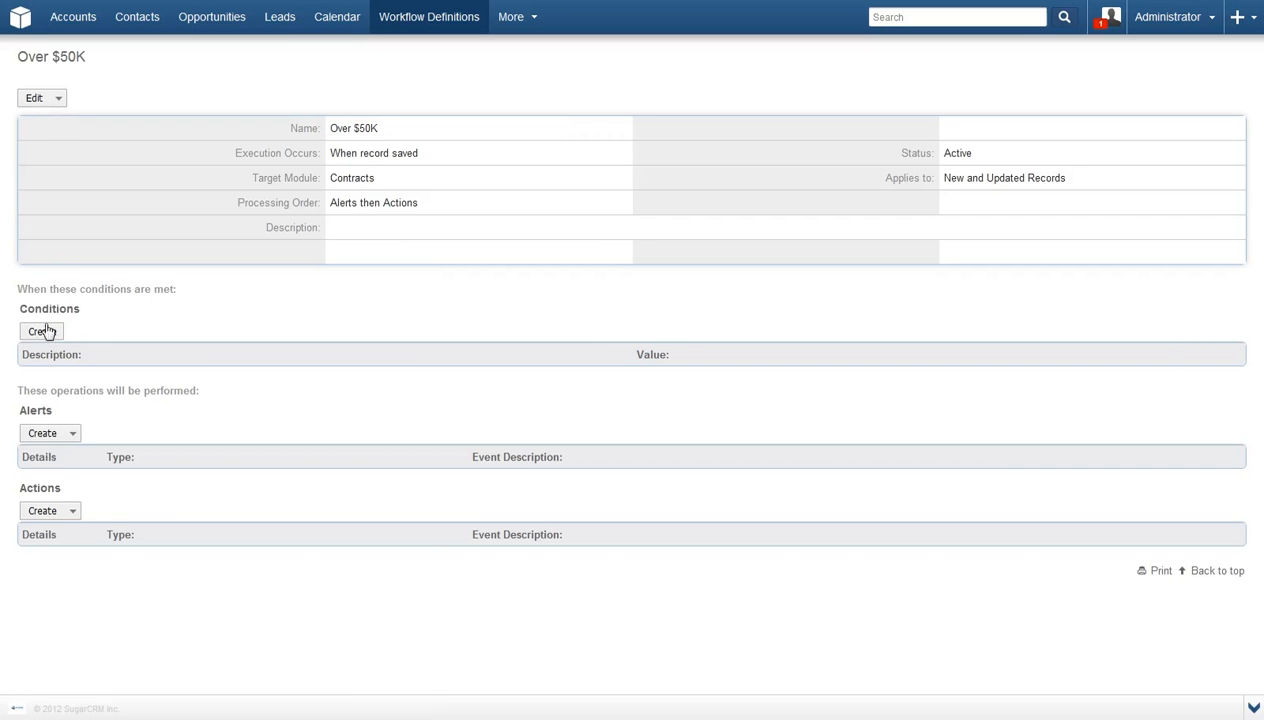
left_click(42, 332)
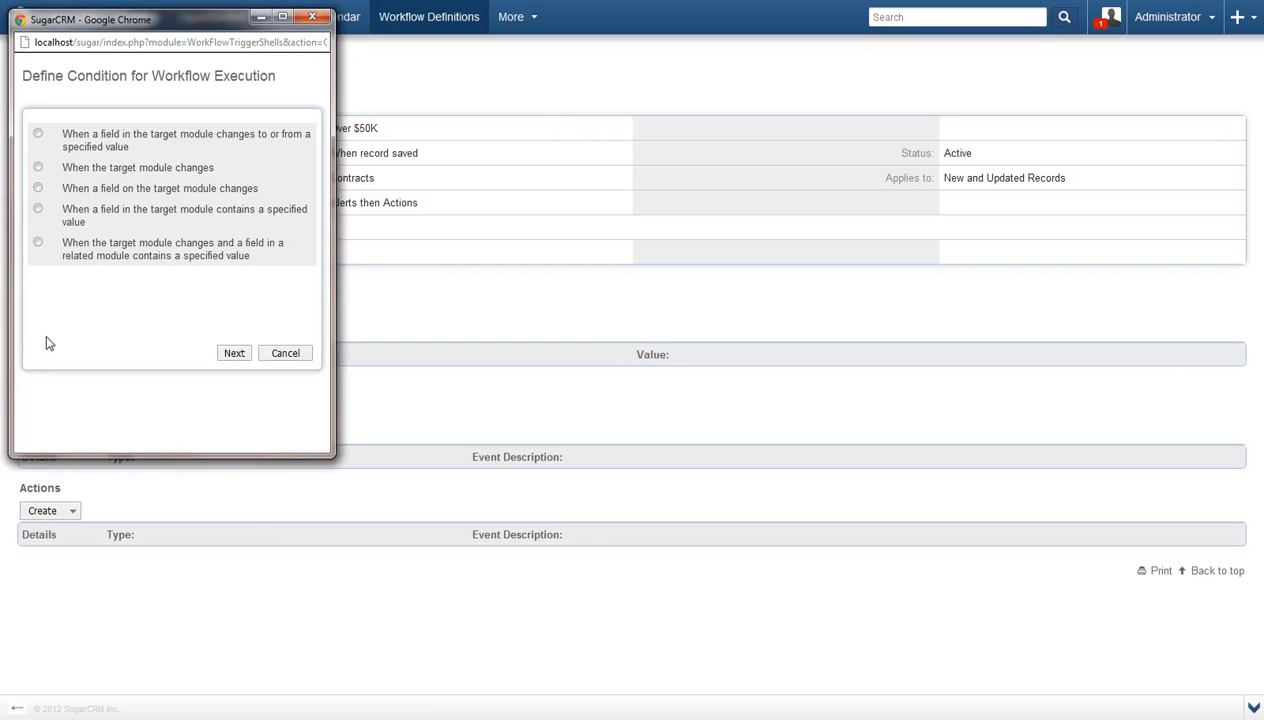
left_click(37, 210)
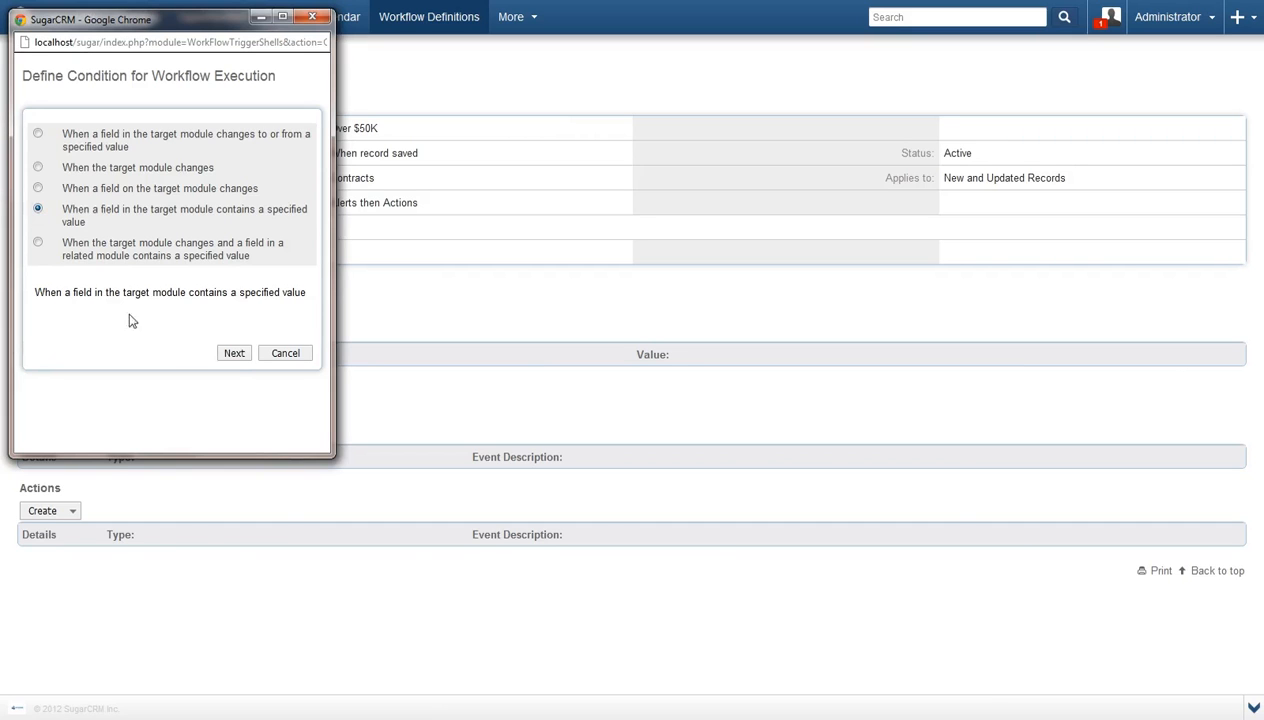
left_click(234, 360)
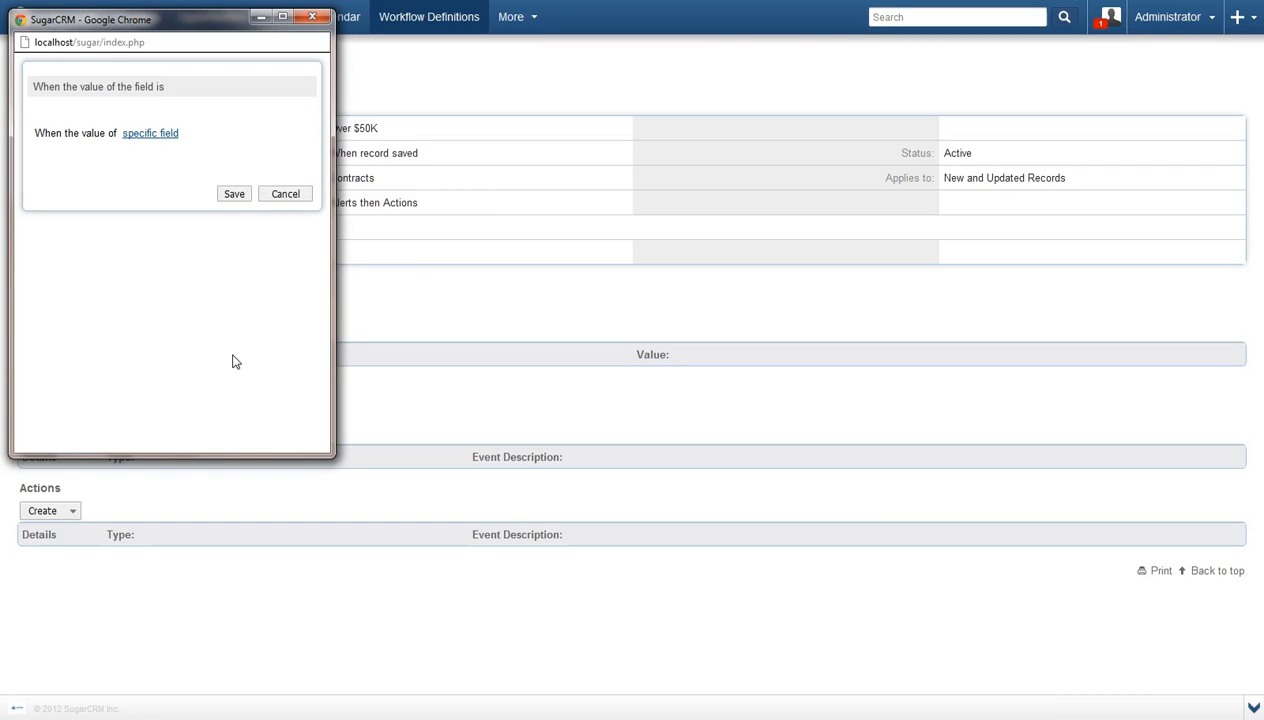
Define the condition as Contract Value equals 50000 and save it to the workflow
left_click(158, 137)
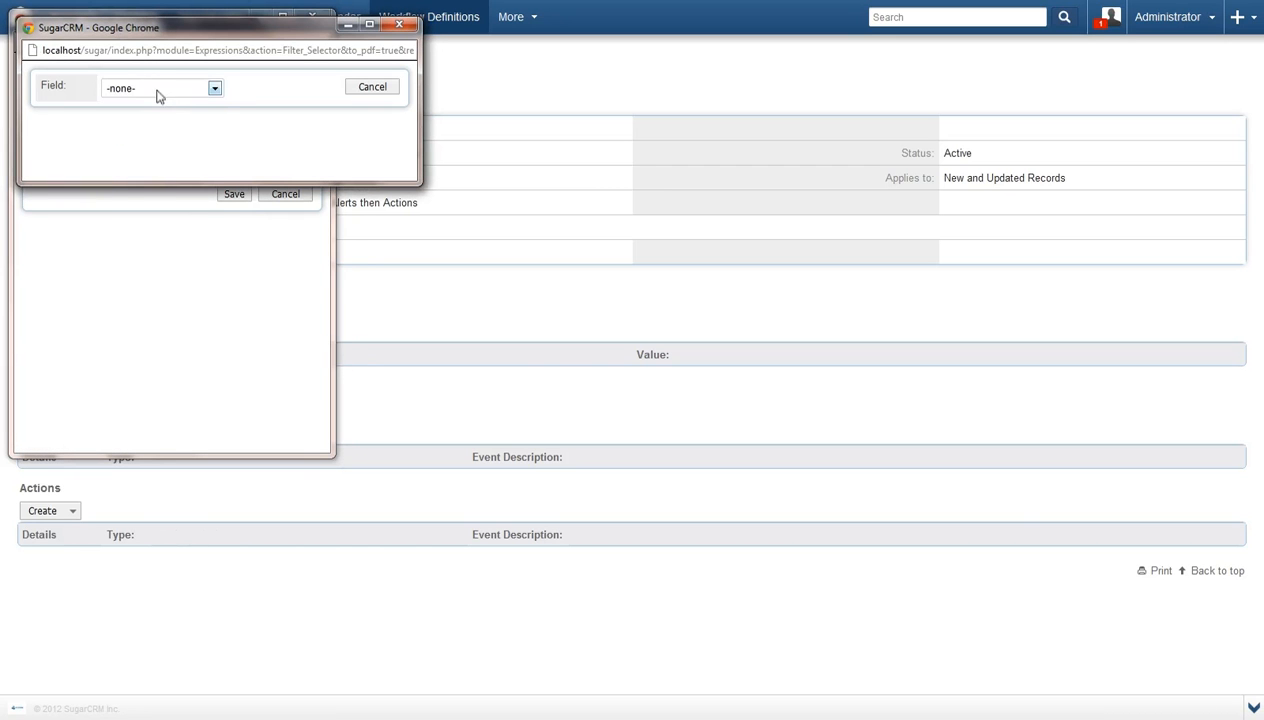
left_click(157, 95)
left_click(161, 140)
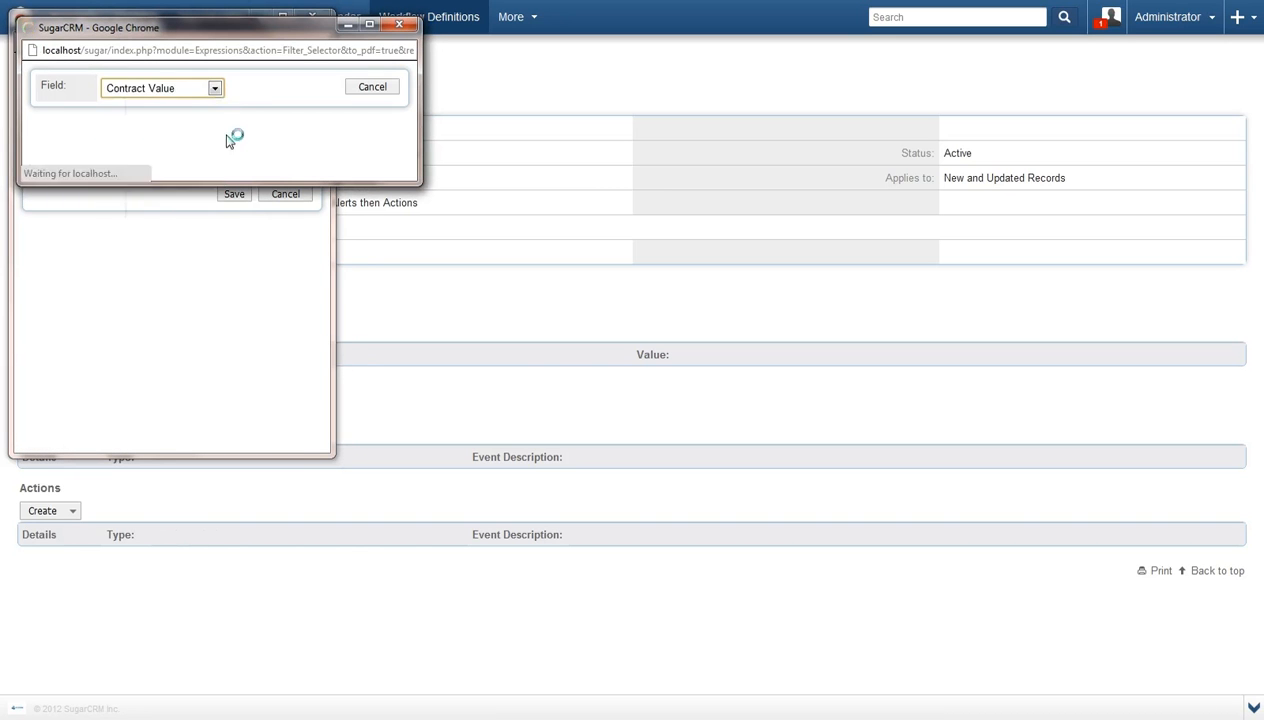
left_click(245, 140)
type("50000")
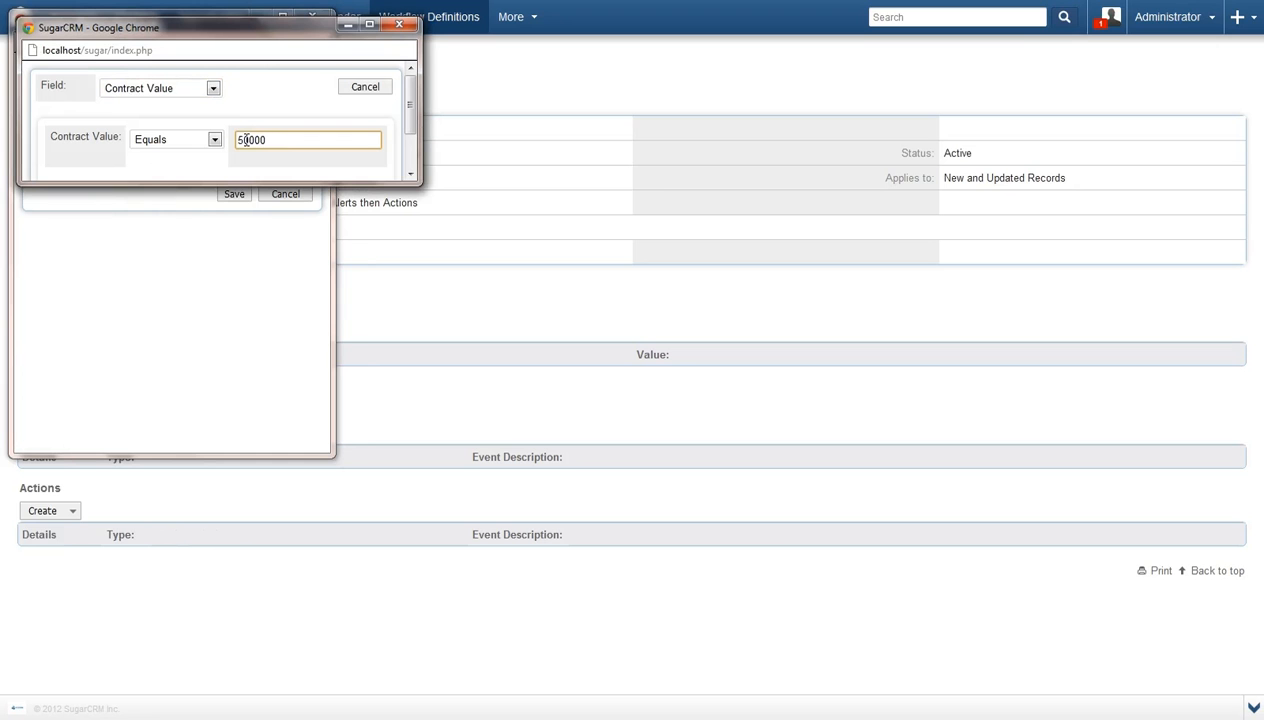
scroll(242, 140, "down", 2)
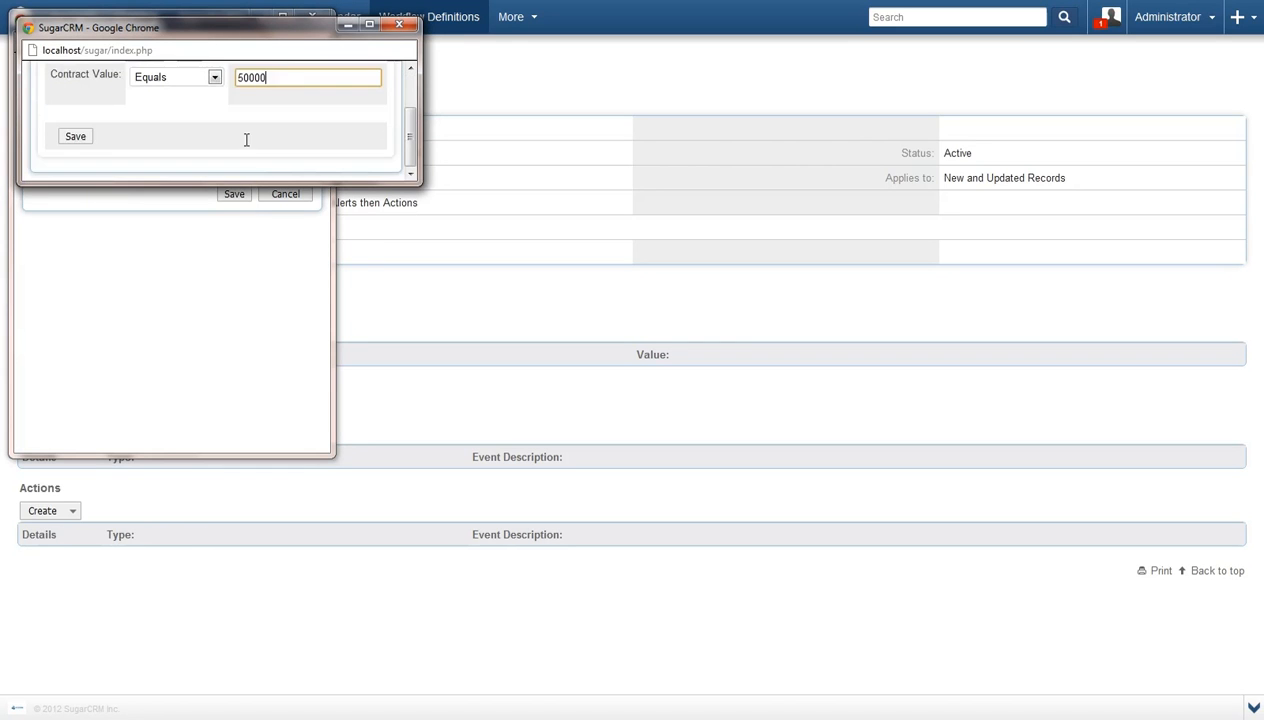
left_click(96, 136)
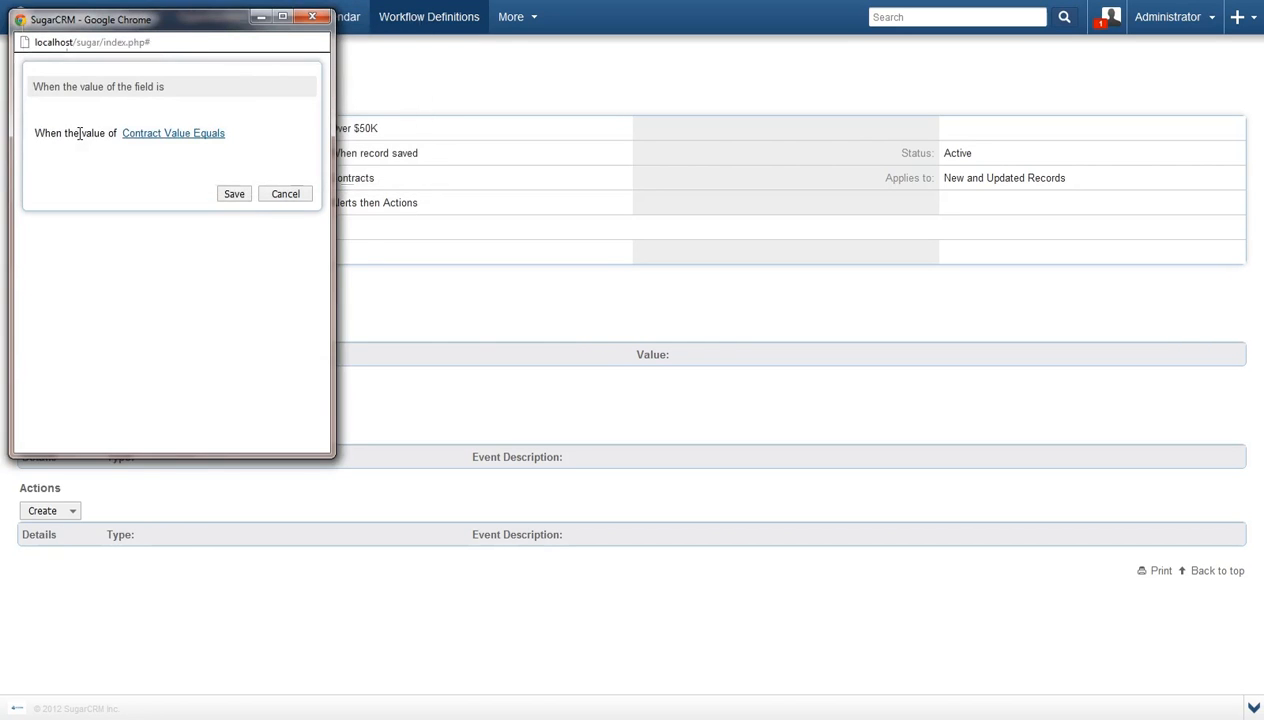
left_click(226, 199)
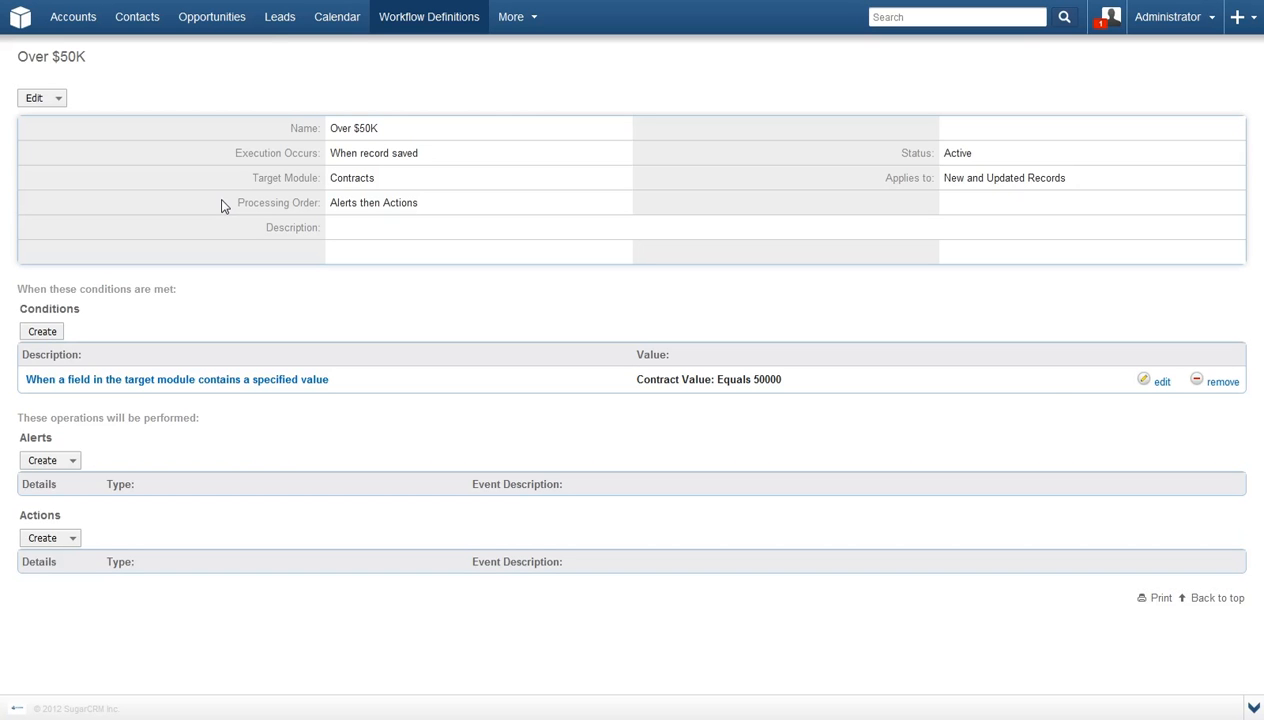
Create an email alert for the workflow named "Over $50K" with source type Normal Message and save it
left_click(50, 463)
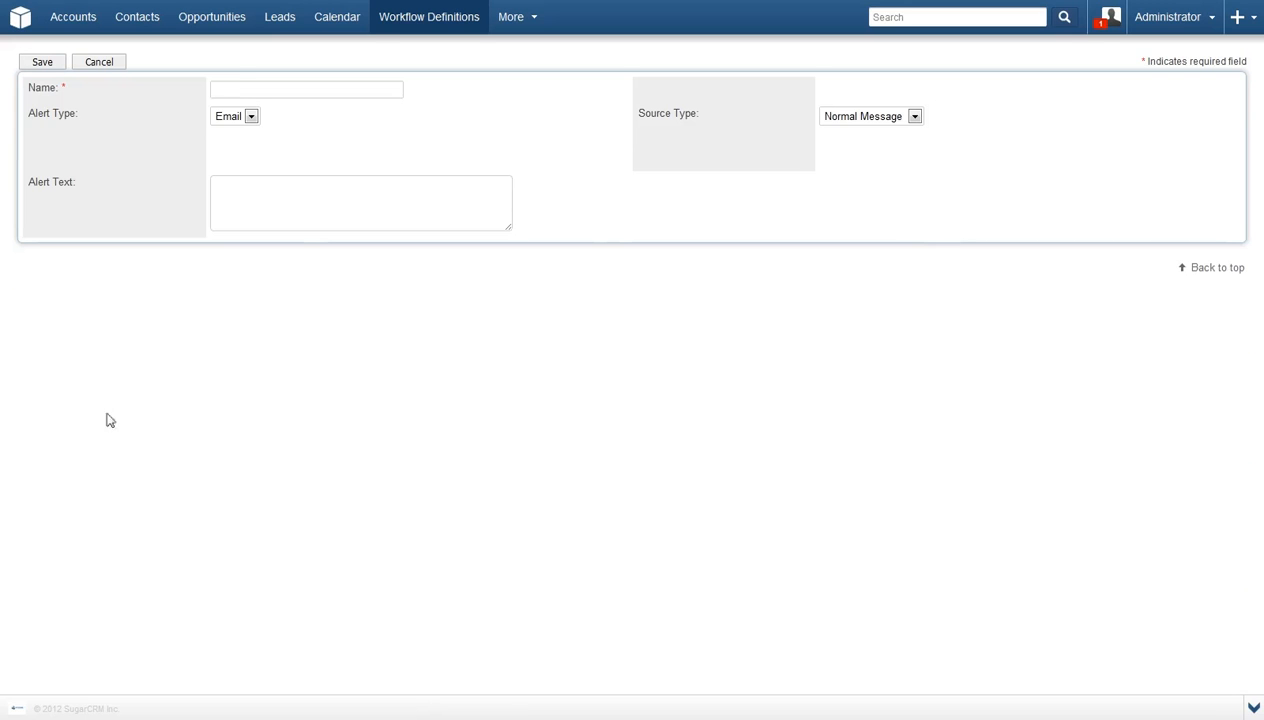
left_click(236, 87)
type("Over")
key("Down")
key("Tab")
left_click(840, 120)
left_click(845, 134)
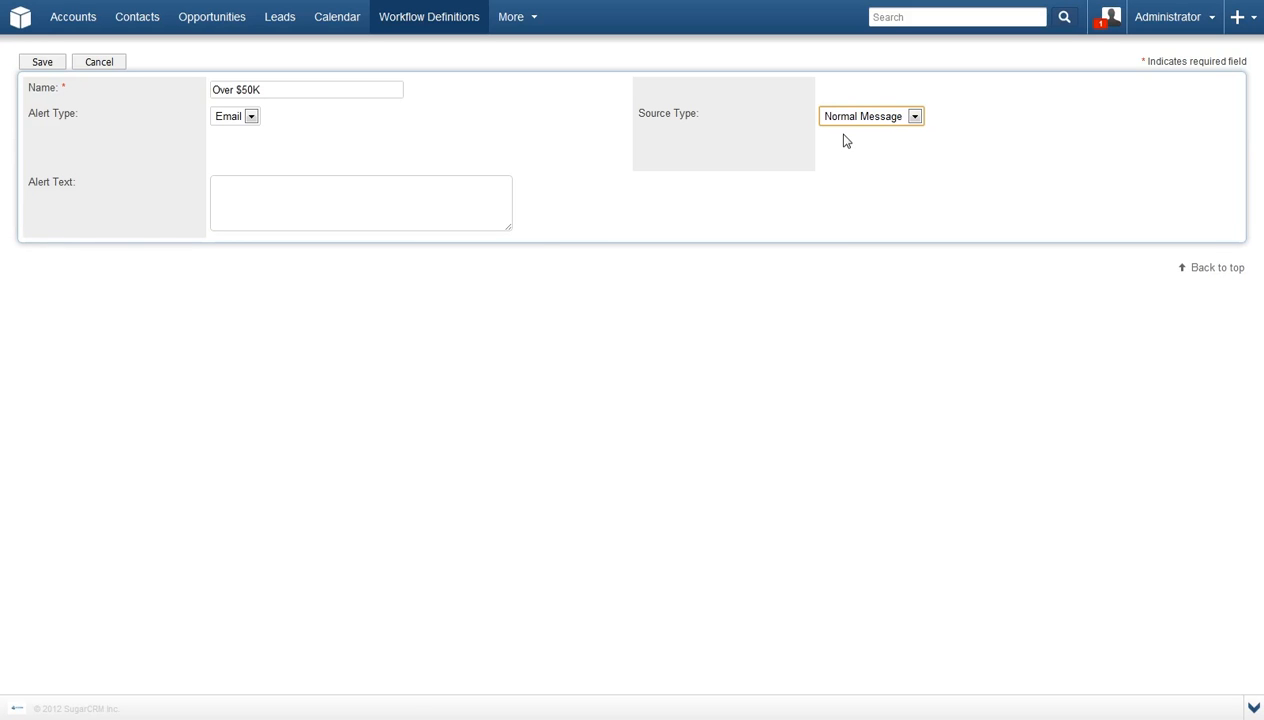
left_click(38, 64)
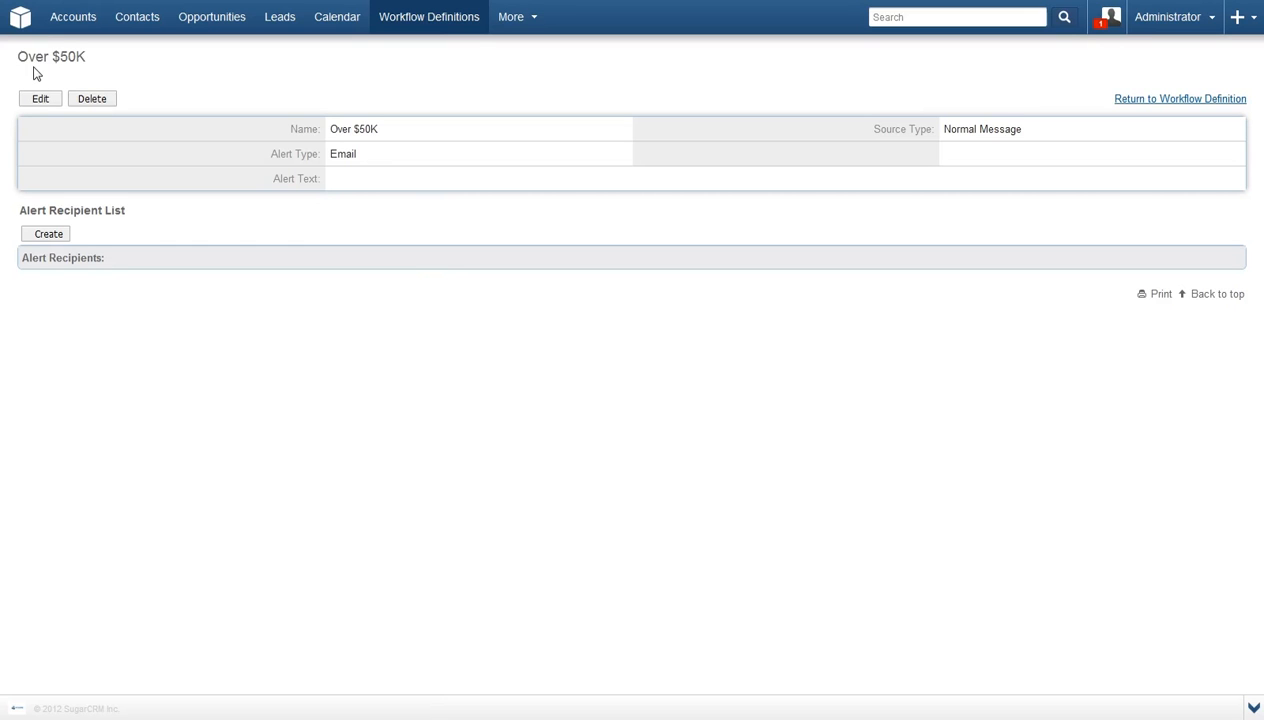
Add all users in the West team as recipients of the alert and return to the workflow definition
left_click(48, 234)
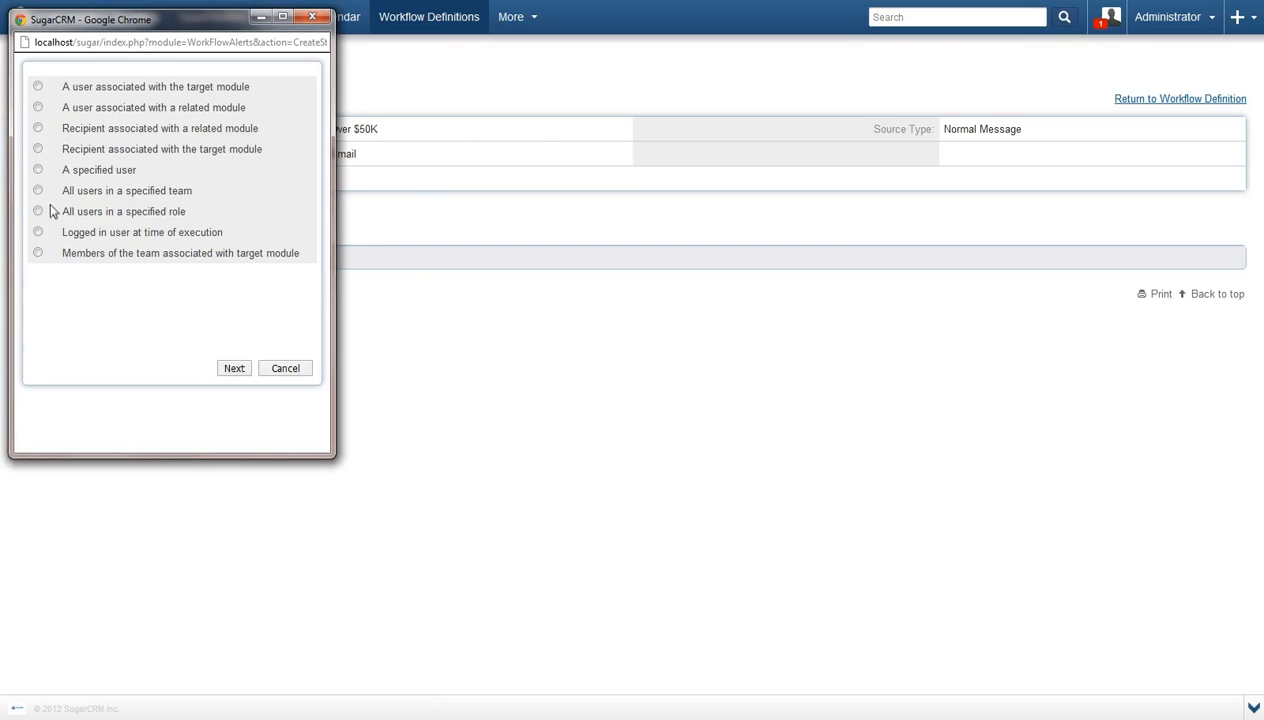
left_click(38, 190)
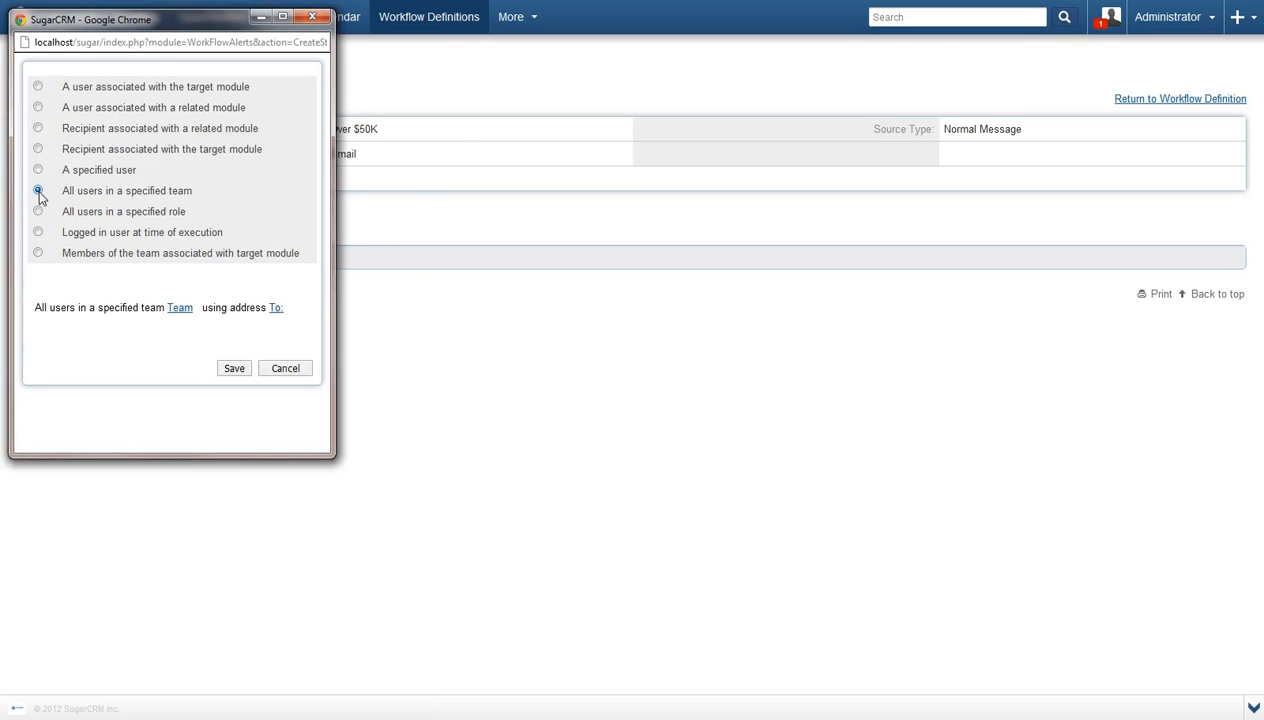
left_click(184, 310)
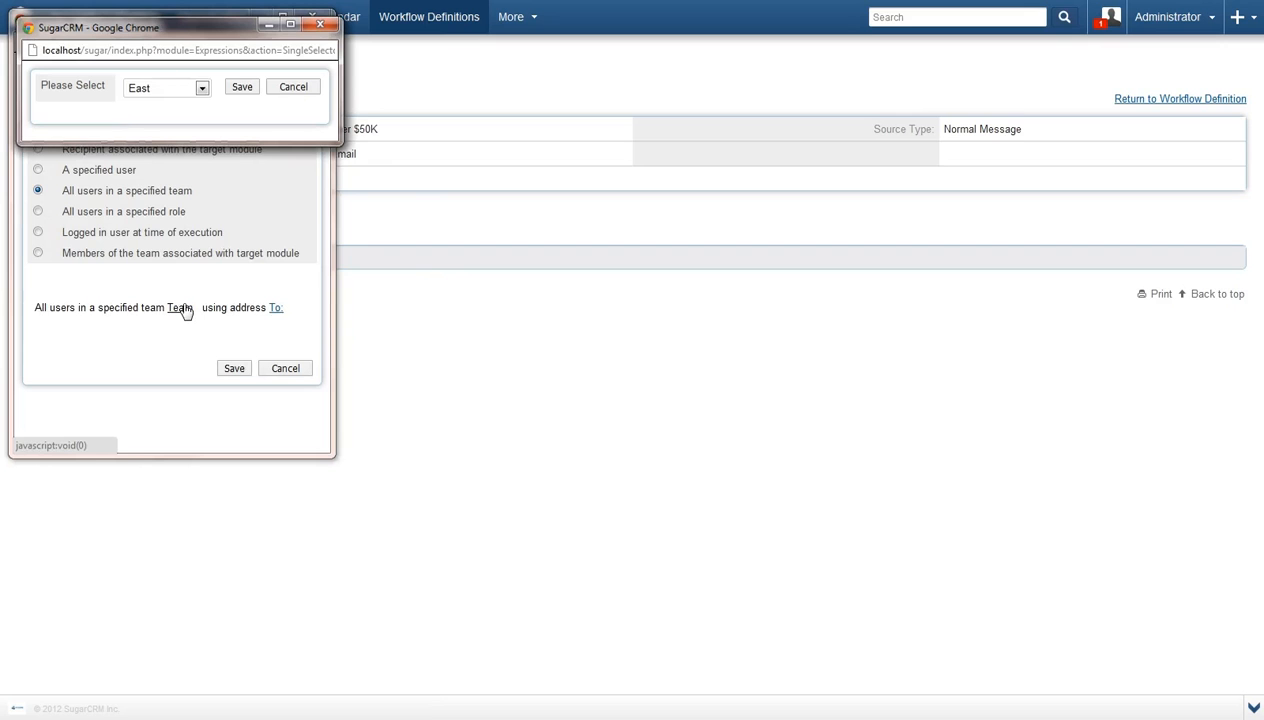
left_click(200, 90)
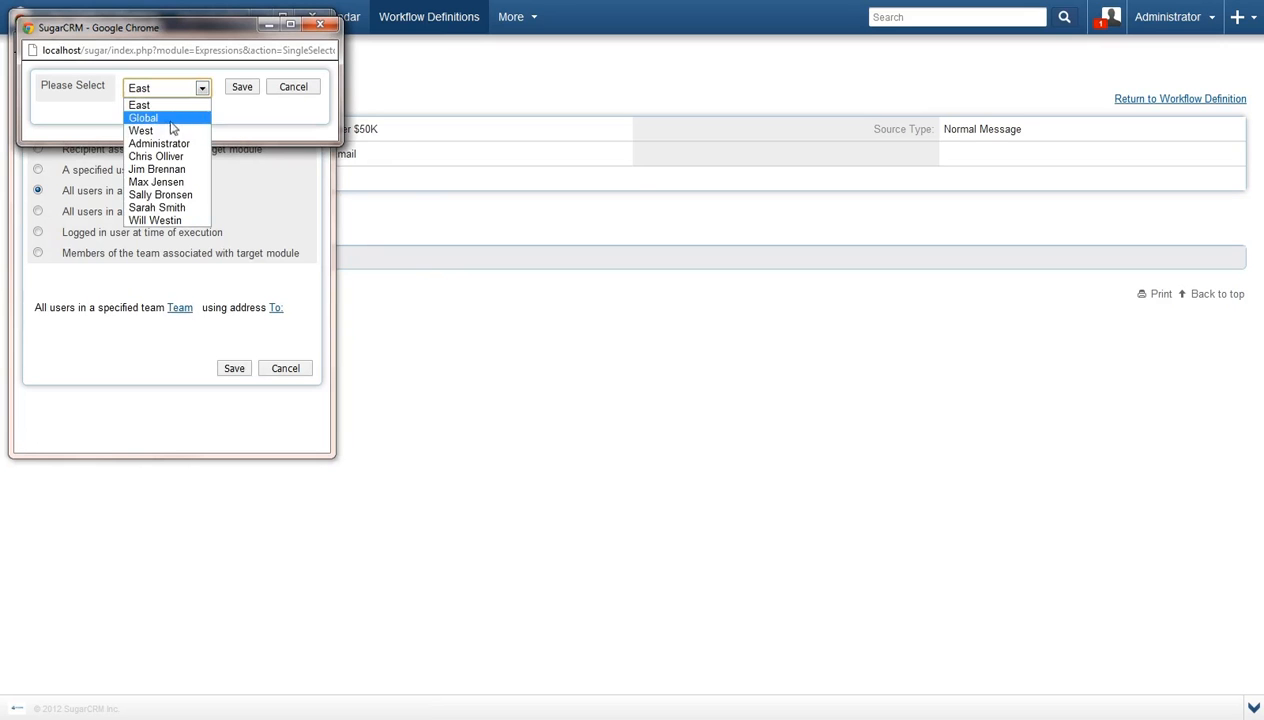
left_click(168, 131)
left_click(240, 90)
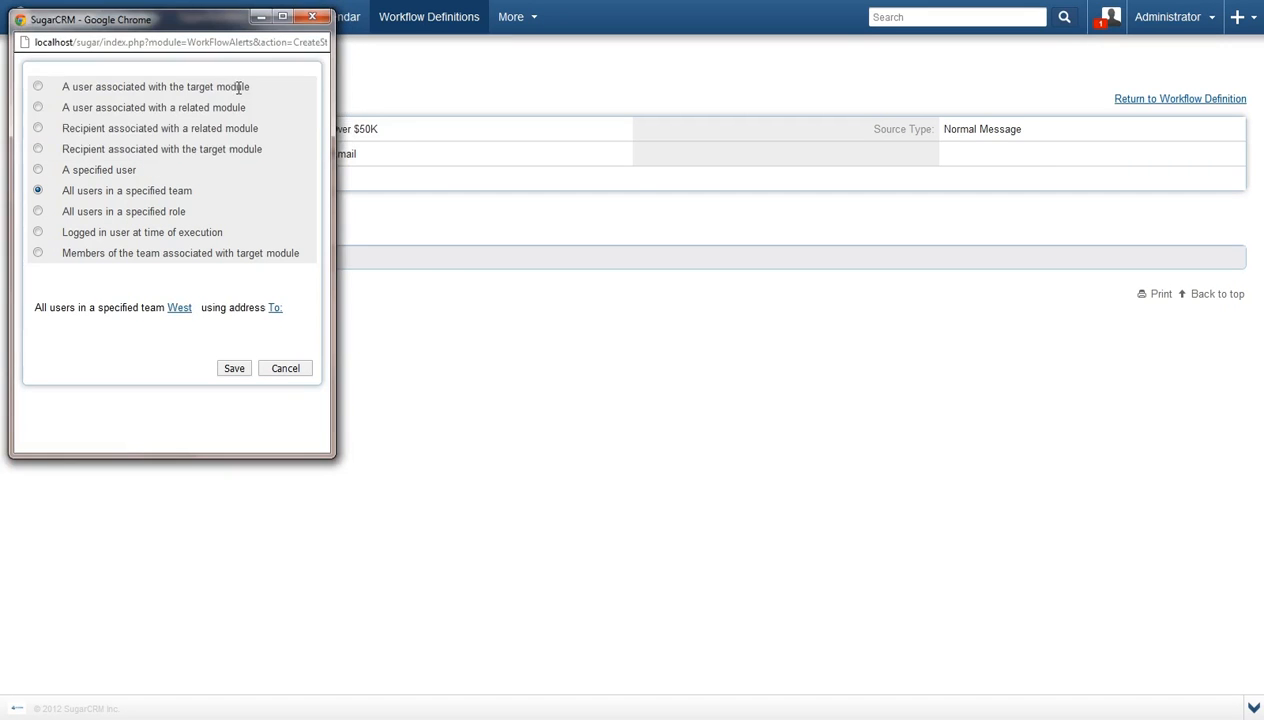
left_click(234, 369)
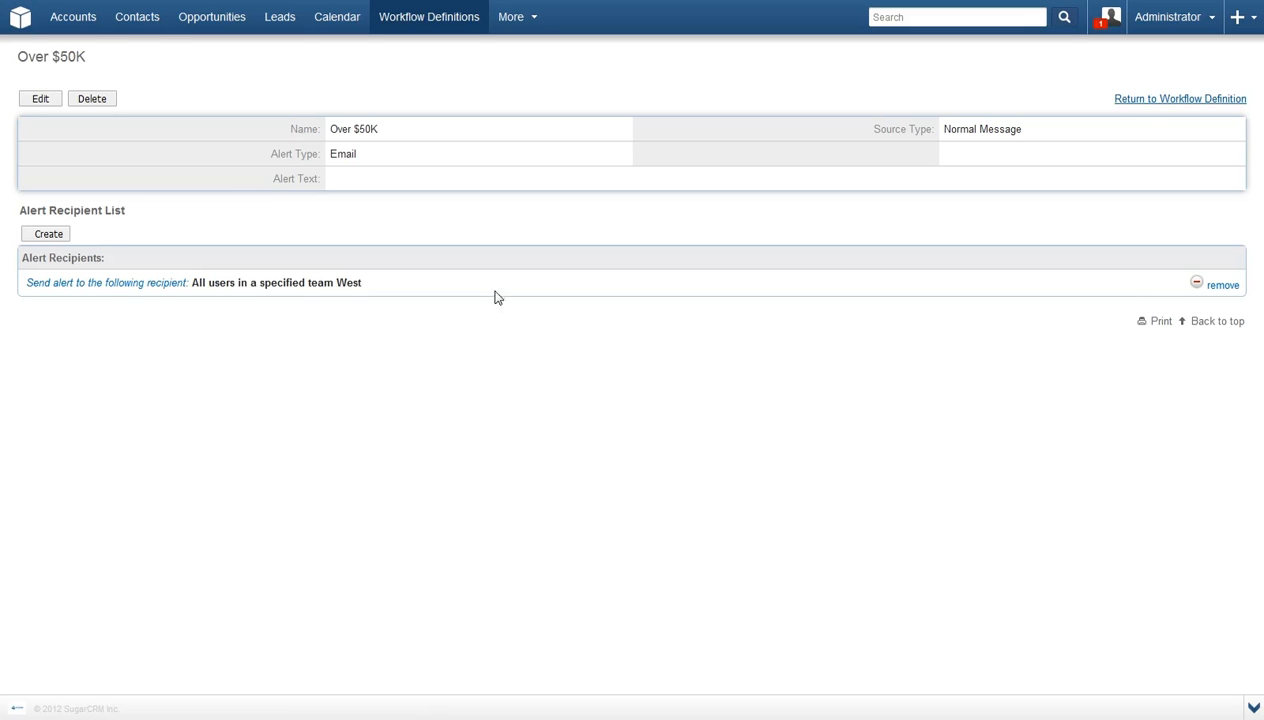
left_click(1143, 100)
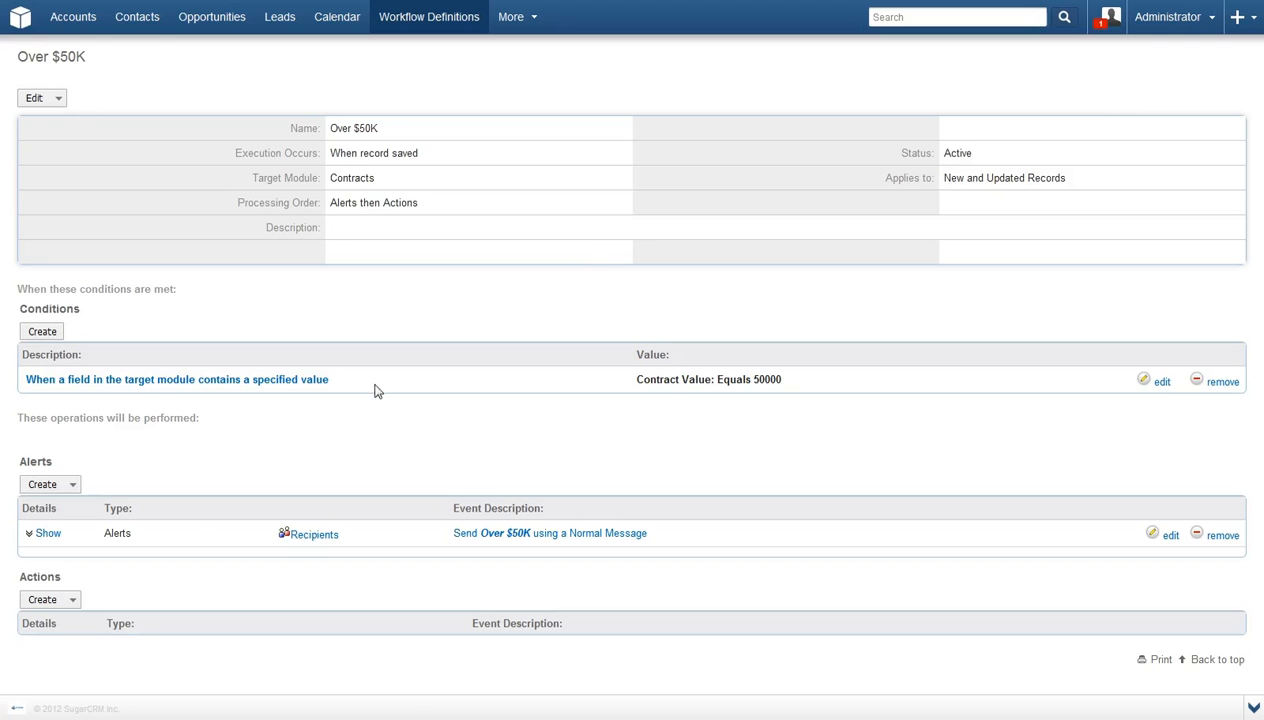
Start a workflow action that creates an Account record in a module associated with the target module
left_click(44, 601)
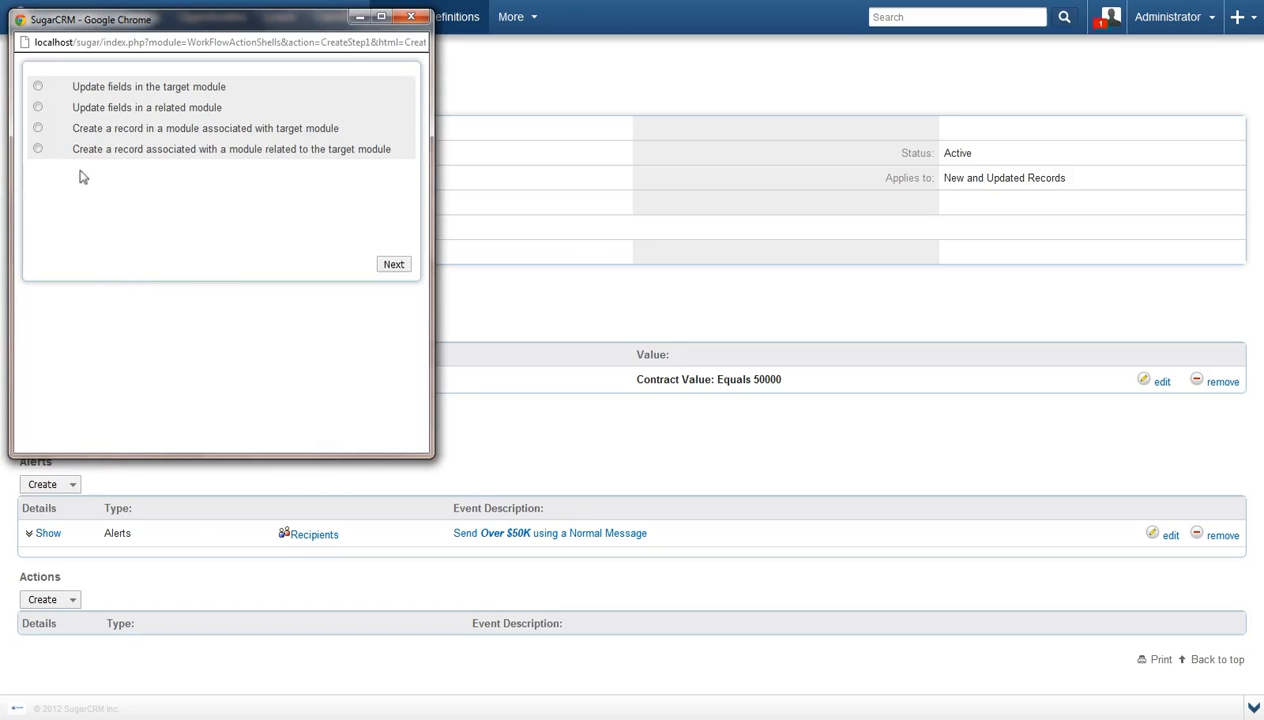
left_click(37, 128)
left_click(118, 206)
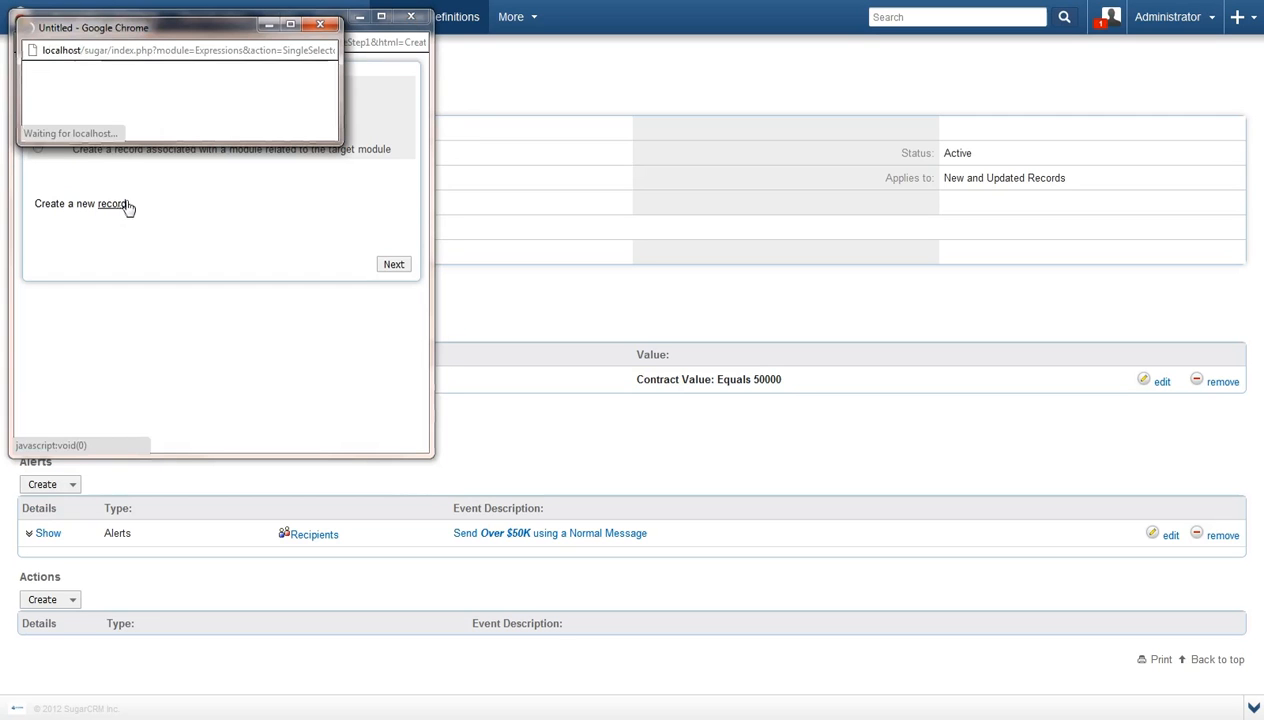
left_click(158, 89)
left_click(156, 86)
left_click(242, 89)
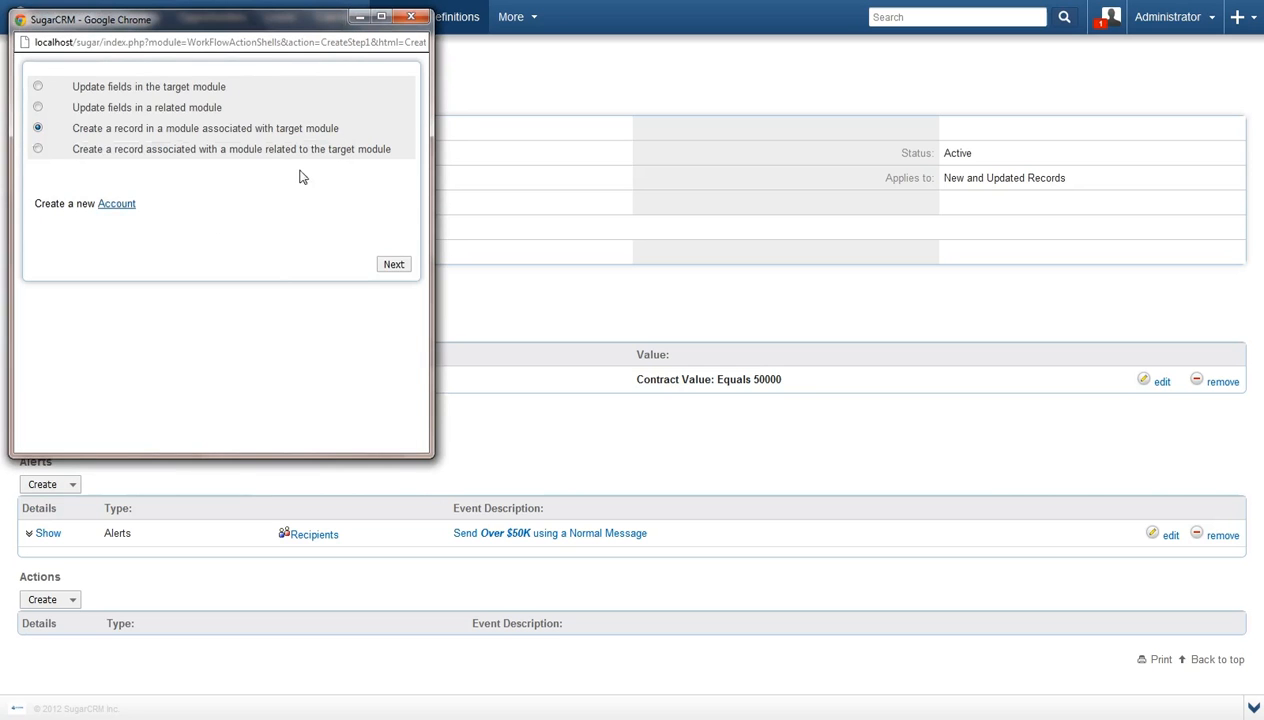
left_click(398, 266)
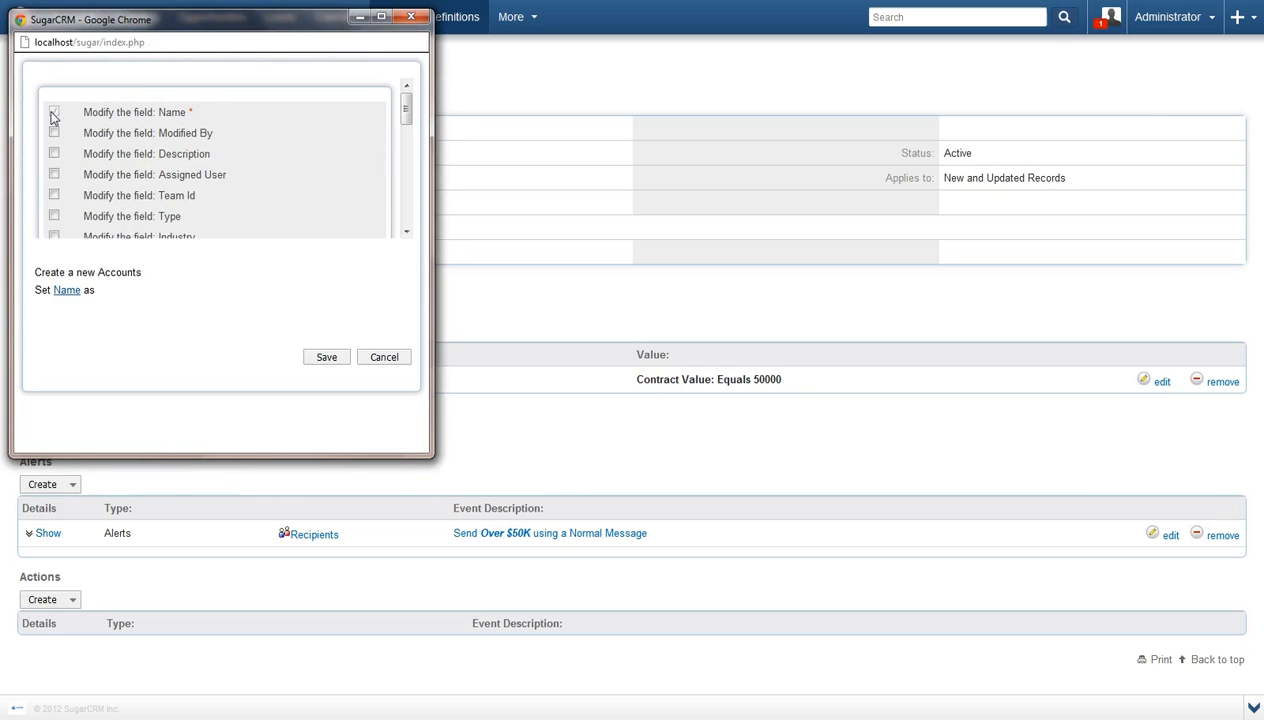
Set the new account's Name field to "Over $50K" and save the workflow action
left_click(66, 290)
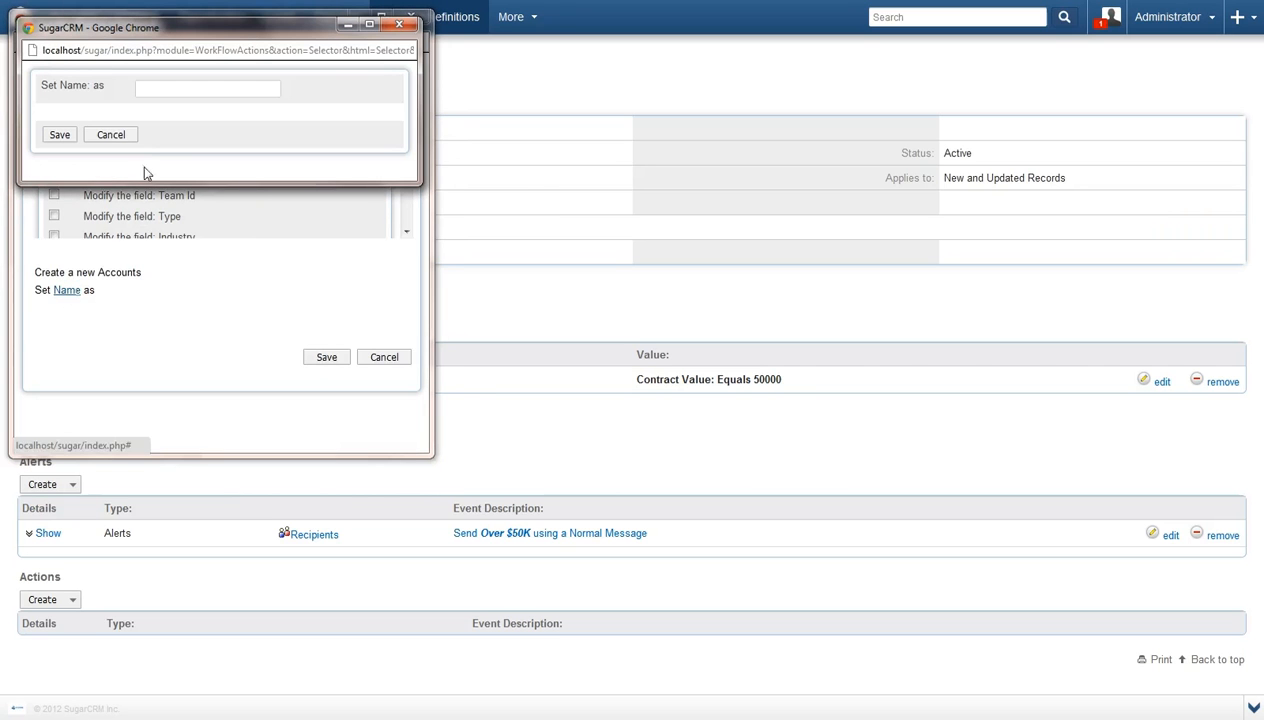
left_click(150, 89)
type("Over $50K")
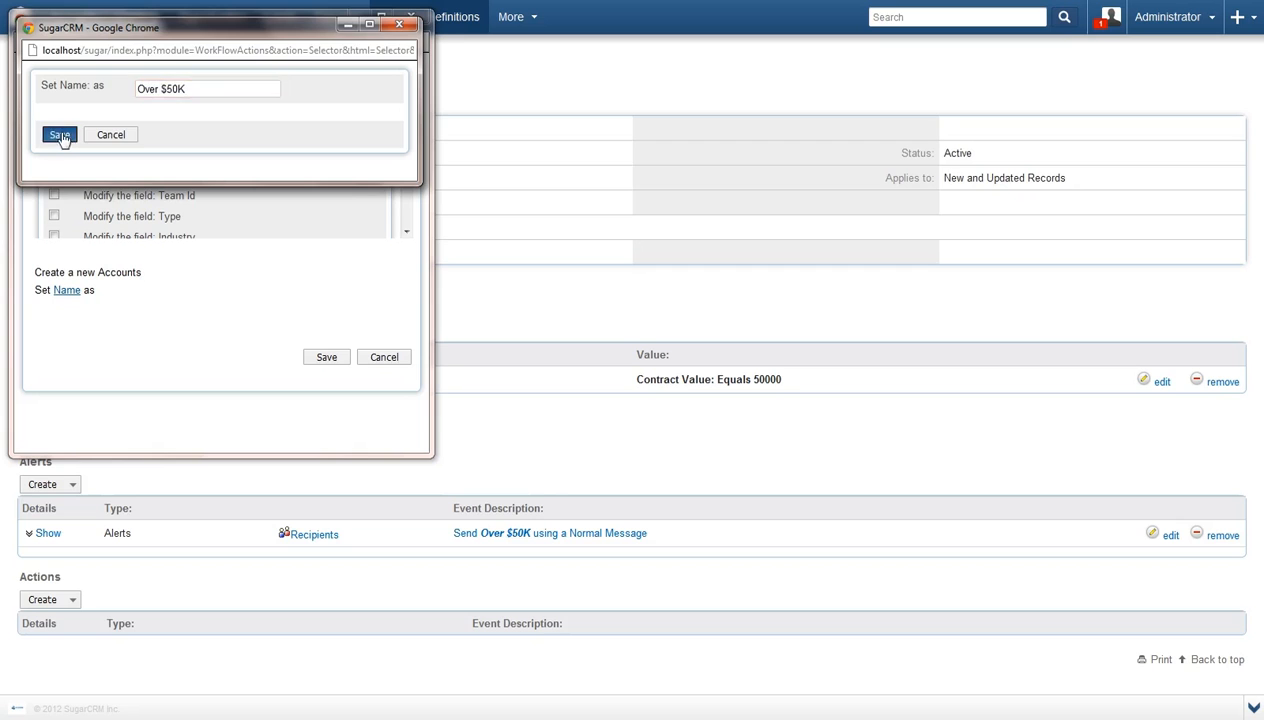
left_click(60, 132)
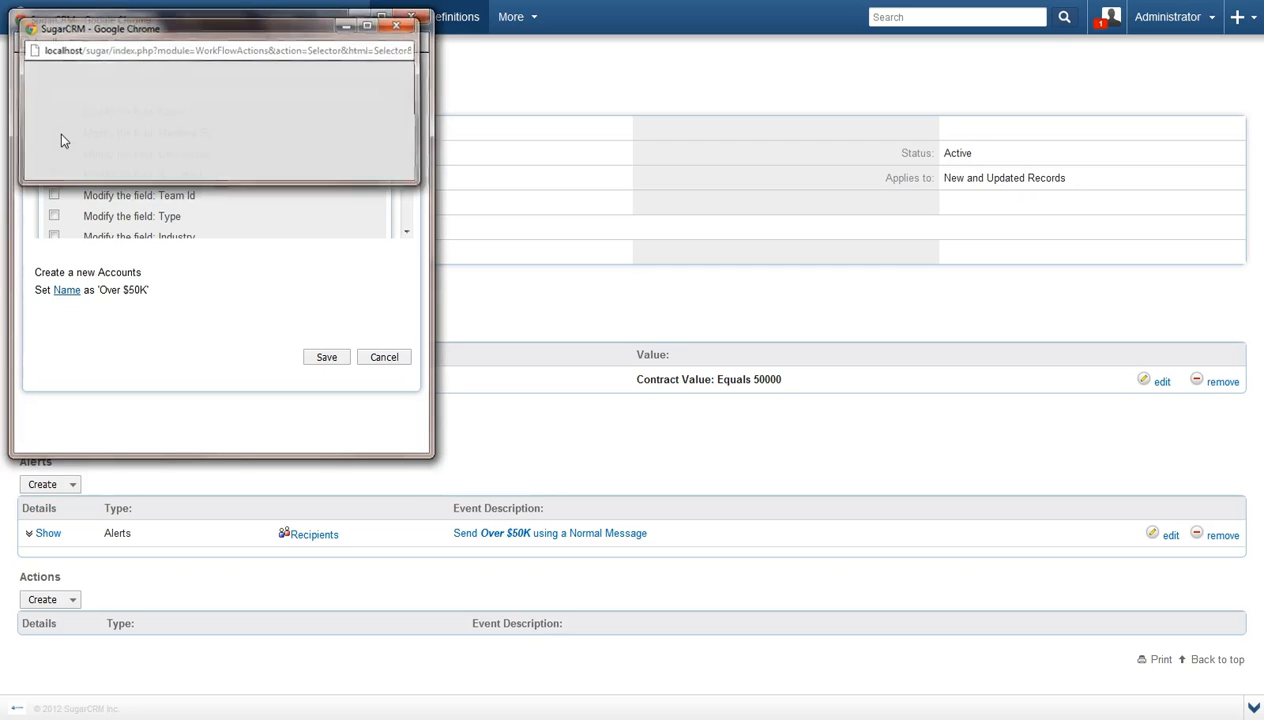
left_click(327, 360)
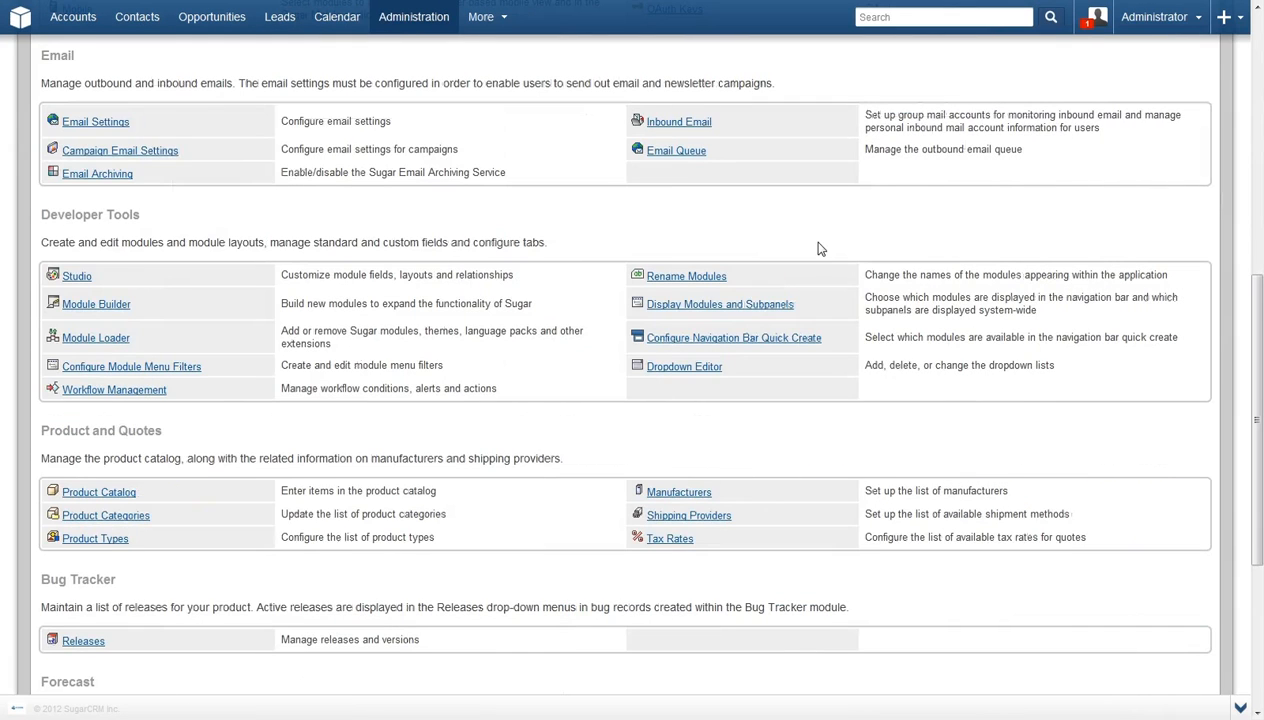
In Display Modules and Subpanels, display Projects right after Accounts and rearrange the hidden modules and subpanels
left_click(770, 305)
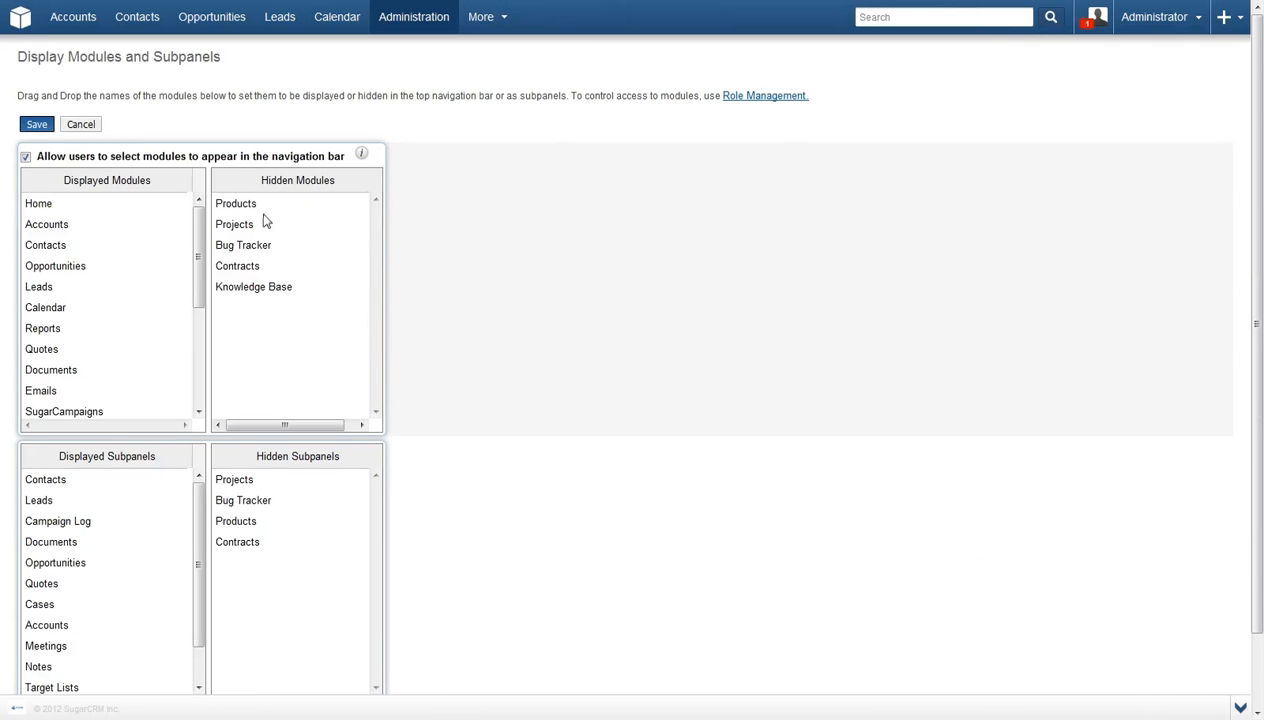
left_click_drag(243, 224, 56, 243)
left_click_drag(70, 328, 234, 300)
left_click_drag(241, 500, 237, 542)
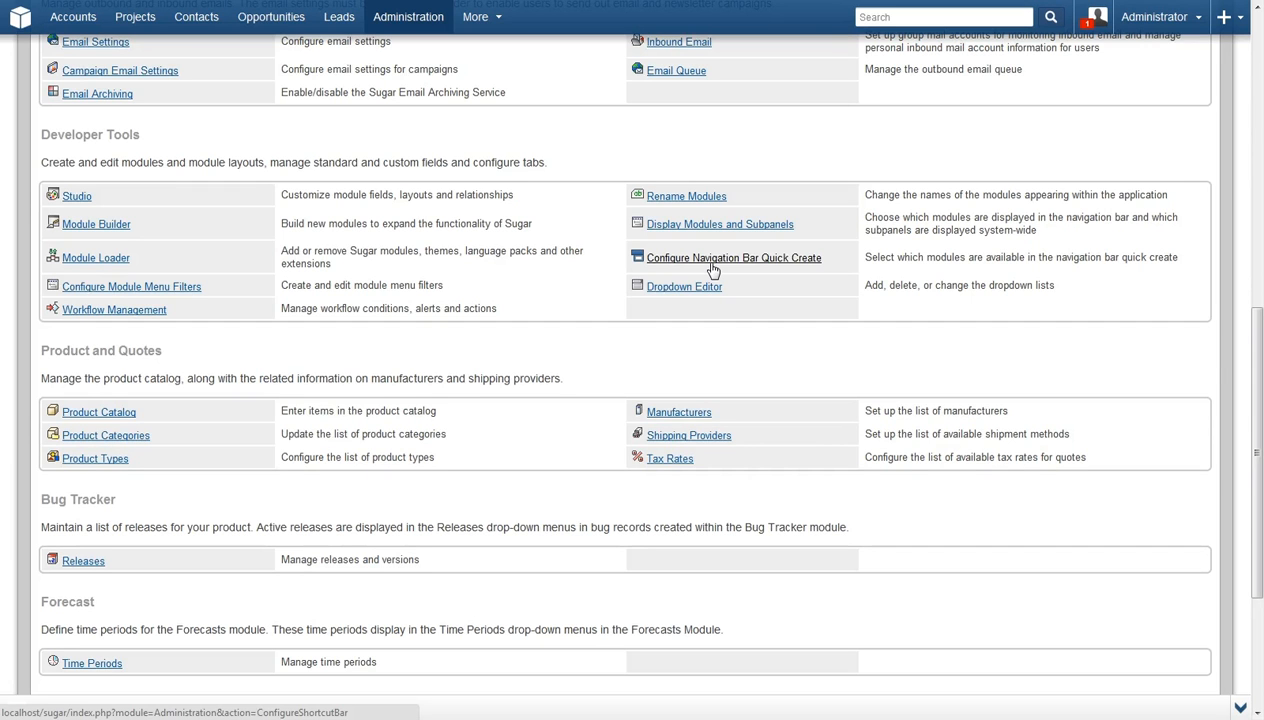
In Studio, change the Accounts module's LBL_ANY_EMAIL label to "Personal Email:"
left_click(118, 226)
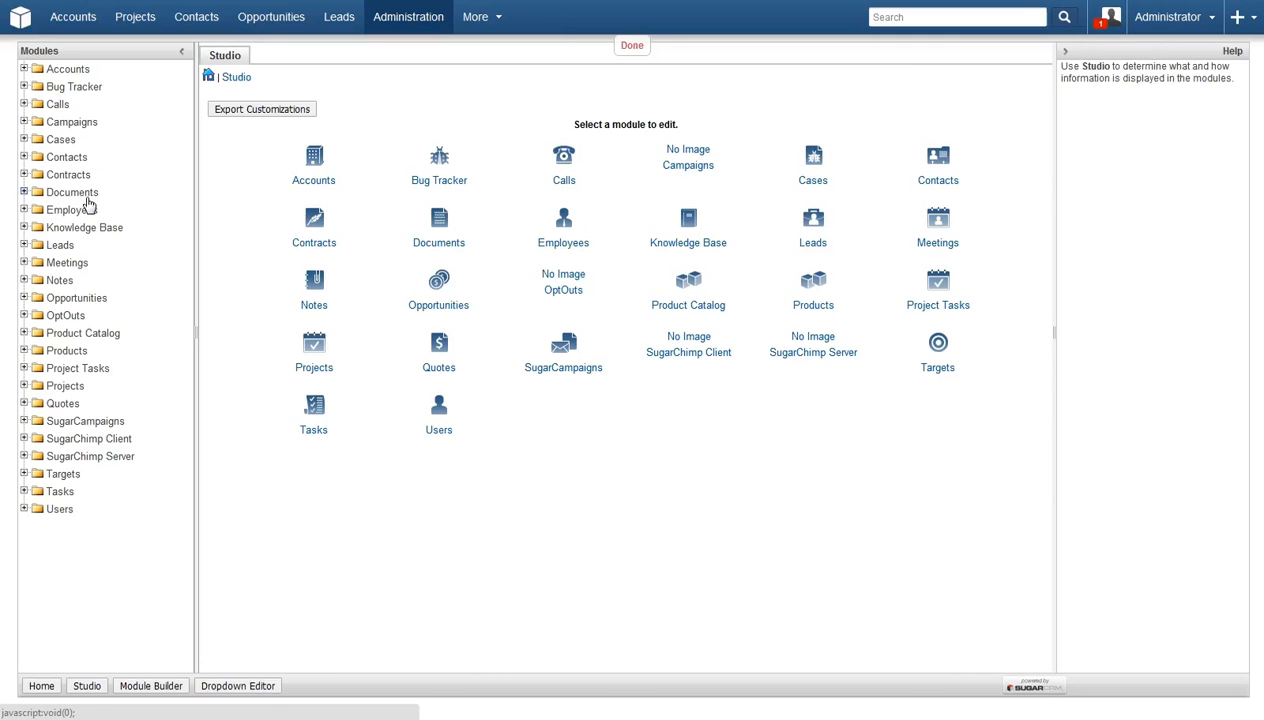
left_click(307, 188)
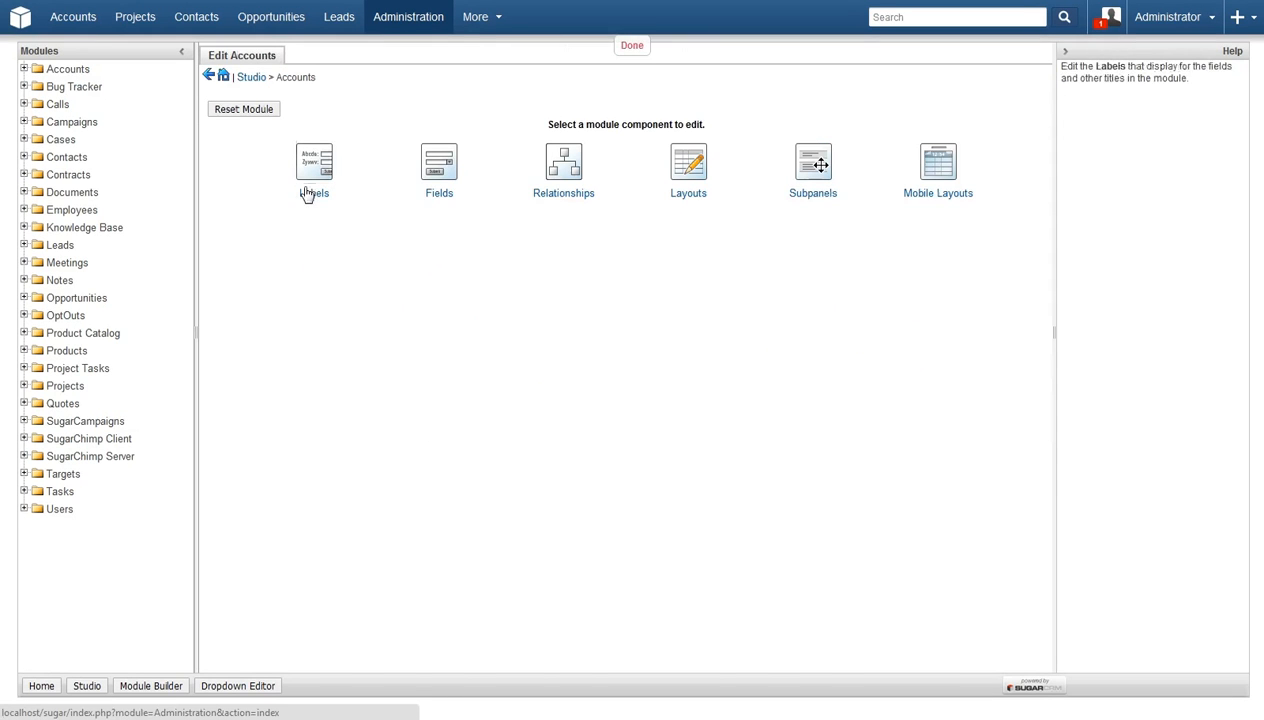
left_click(311, 200)
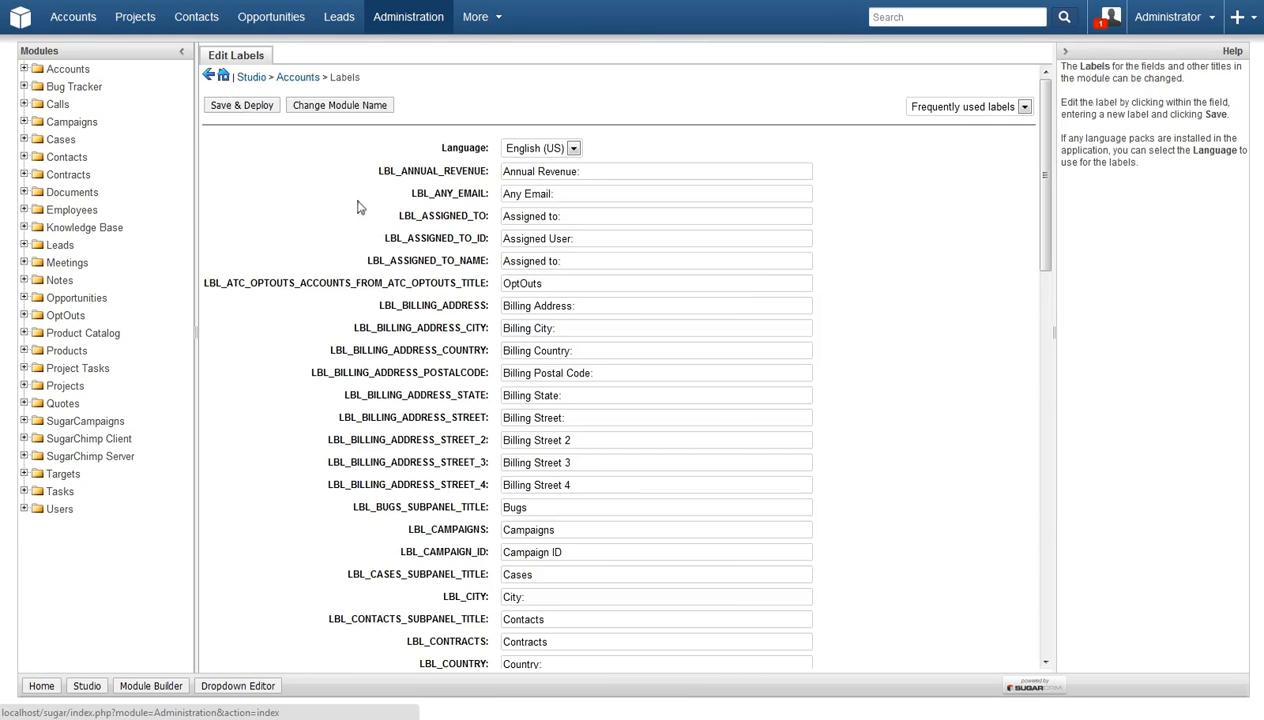
left_click(520, 194)
left_click_drag(520, 194, 493, 201)
type("Personal")
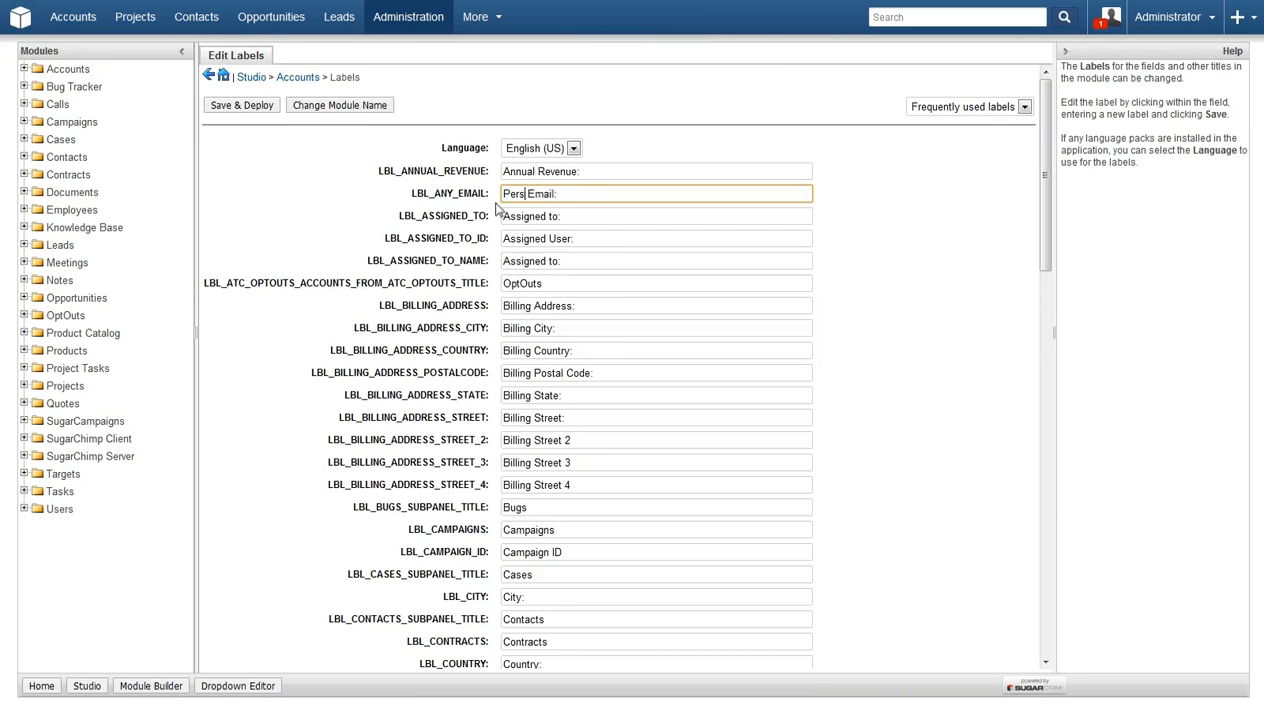
left_click(545, 216)
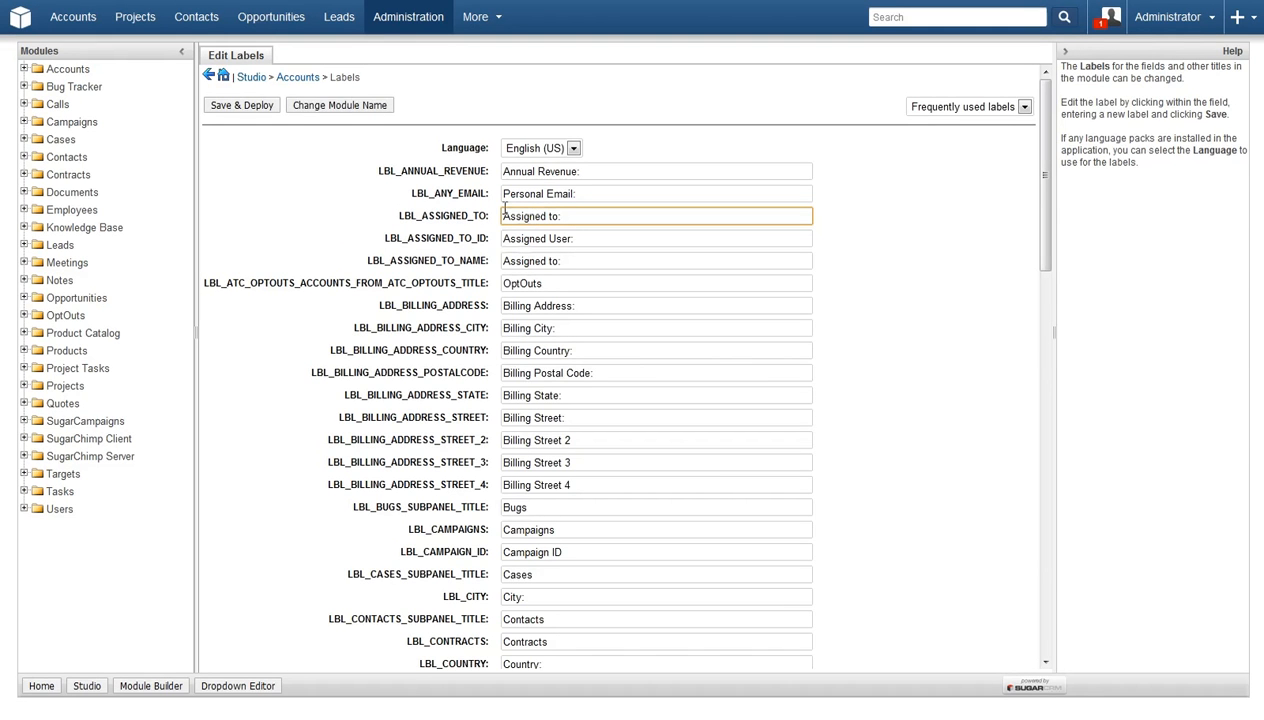
Discard the unsaved Accounts label changes, and examine the properties of the module's date_modified field without changing them
left_click(309, 79)
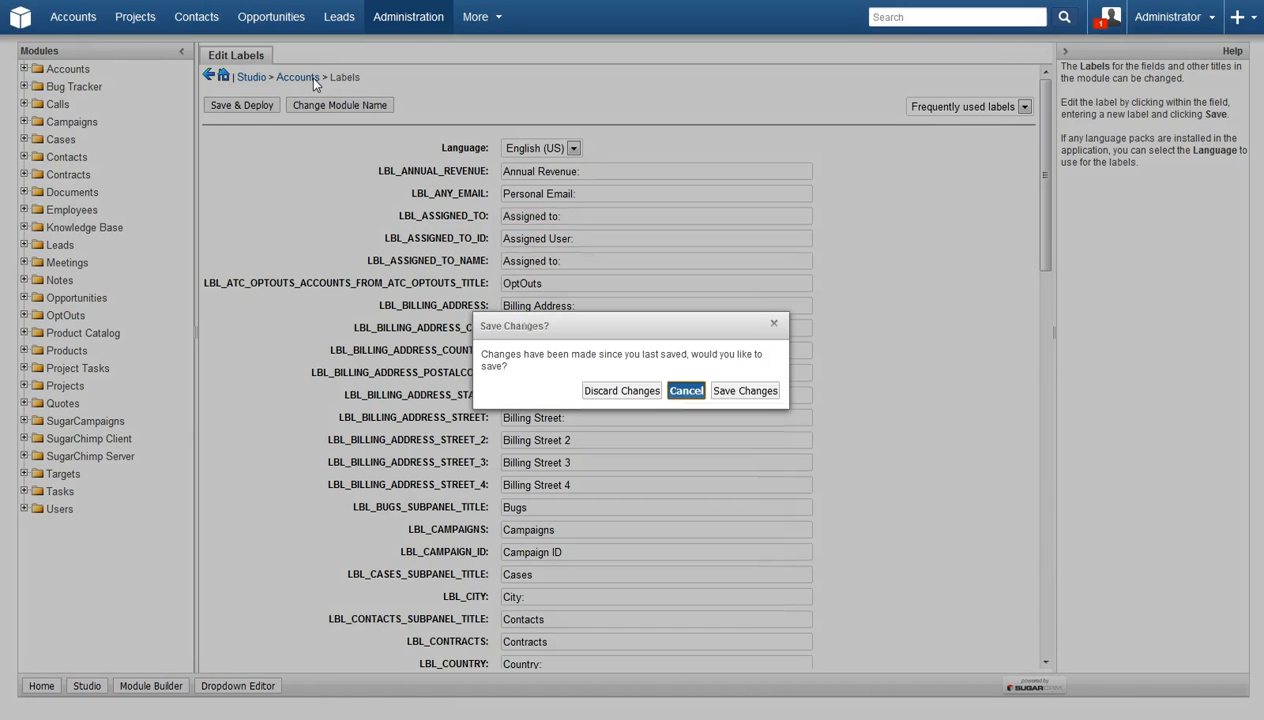
left_click(600, 392)
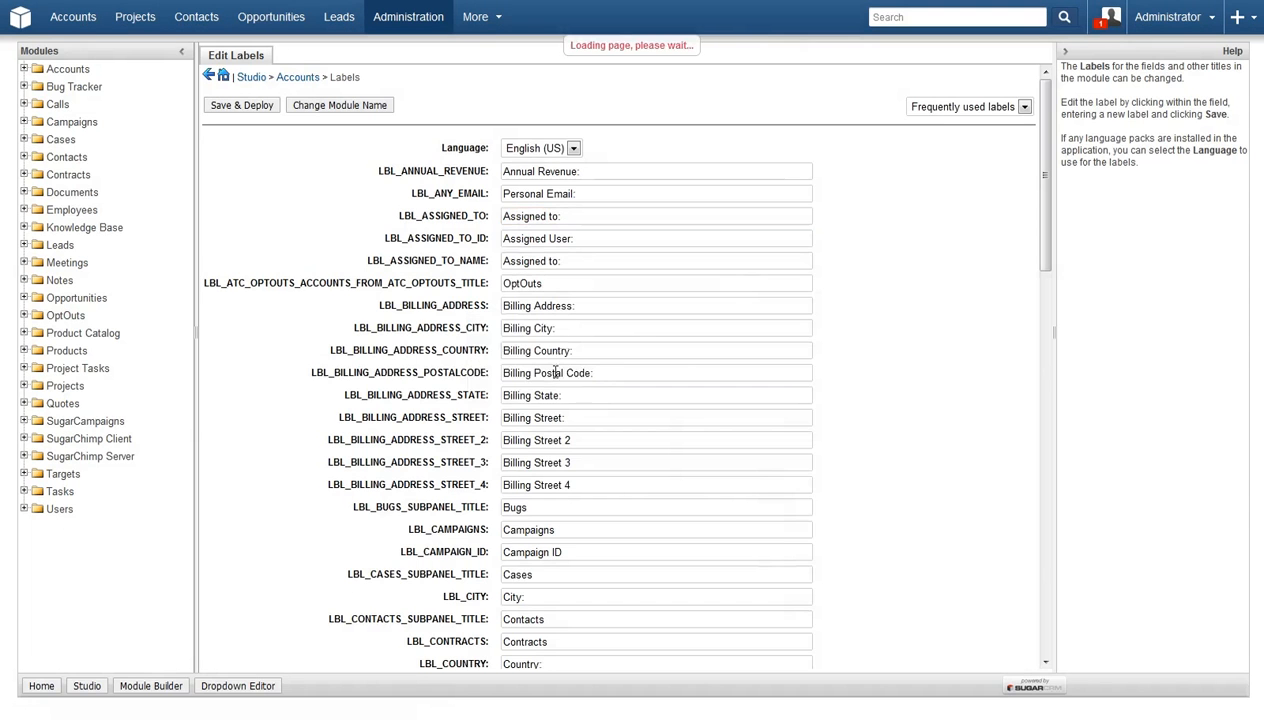
left_click(443, 193)
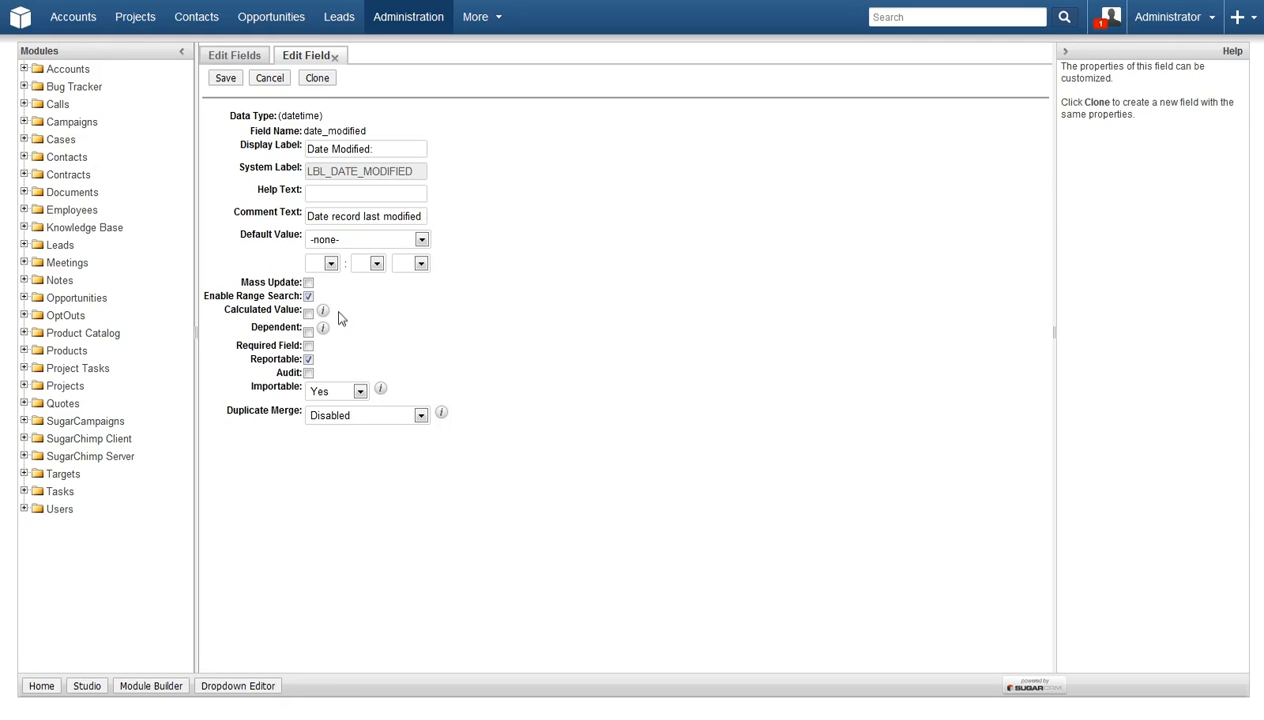
left_click(271, 80)
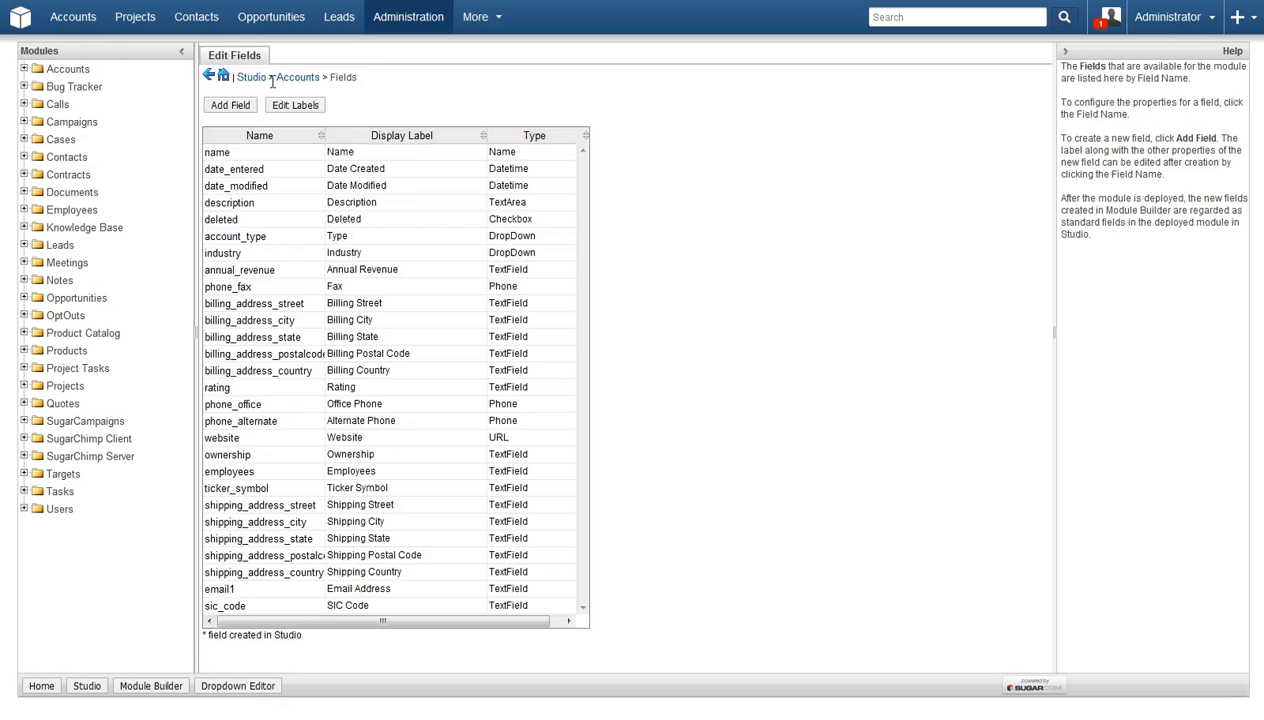
left_click(288, 85)
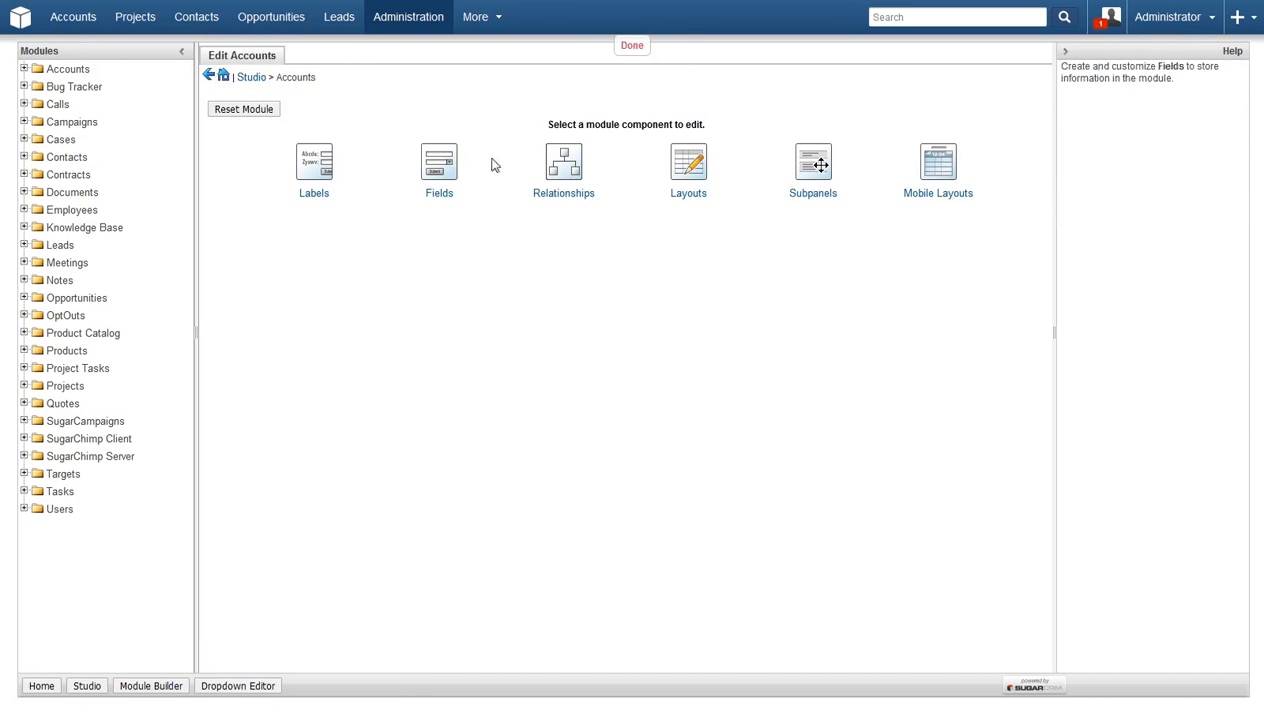
Review the Accounts module's relationships and the options for adding a new one, without creating a relationship
left_click(560, 195)
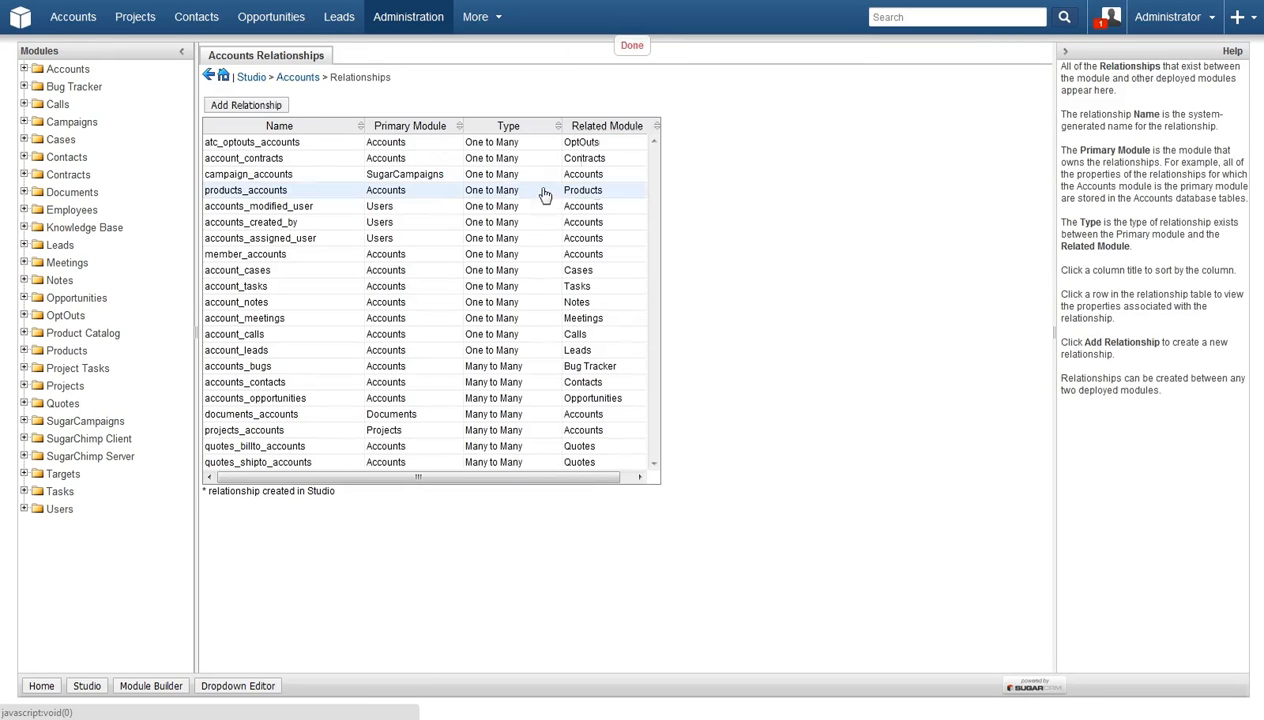
left_click(274, 109)
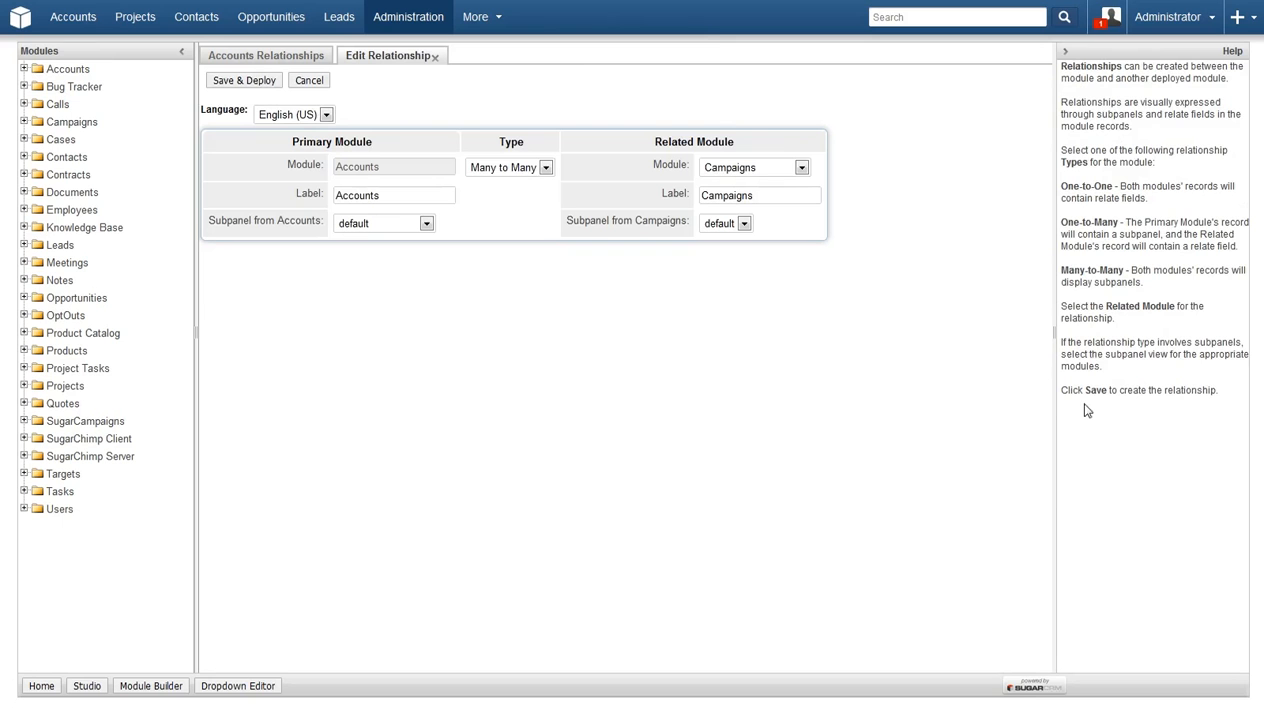
left_click(309, 80)
left_click(302, 88)
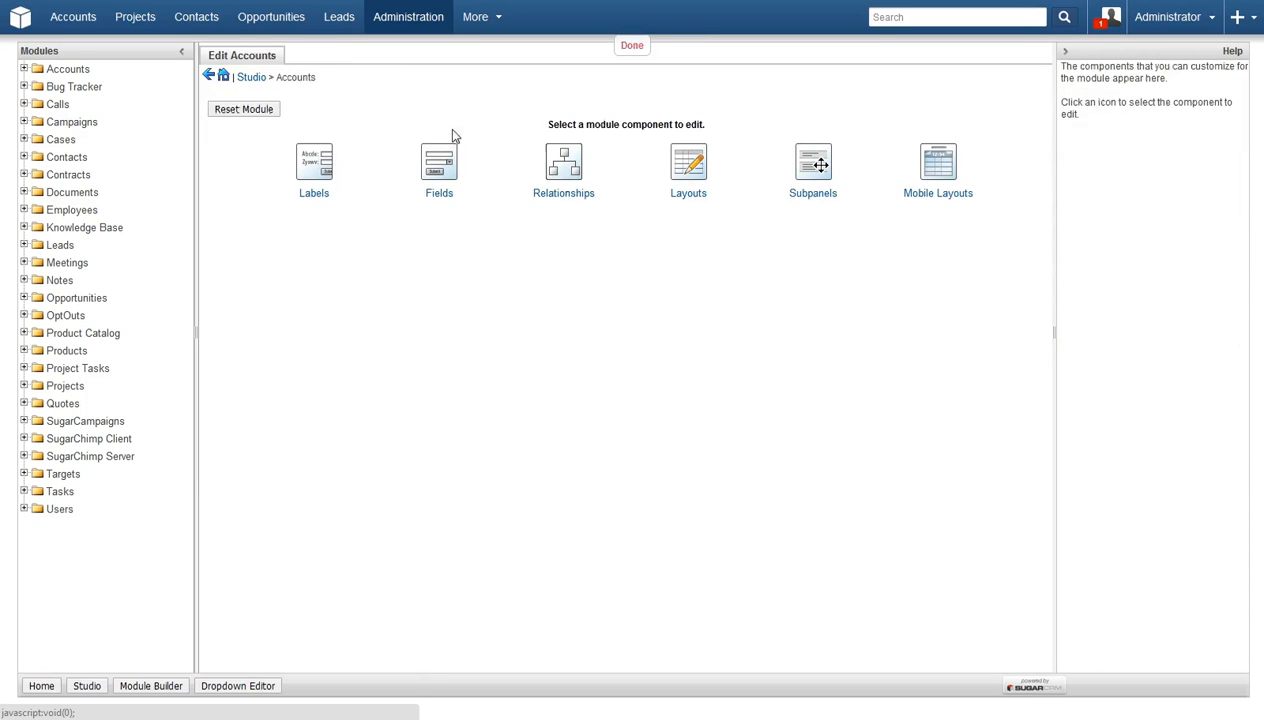
In the Accounts EditView layout, try adding a new panel between the Overview and More Information panels
left_click(687, 200)
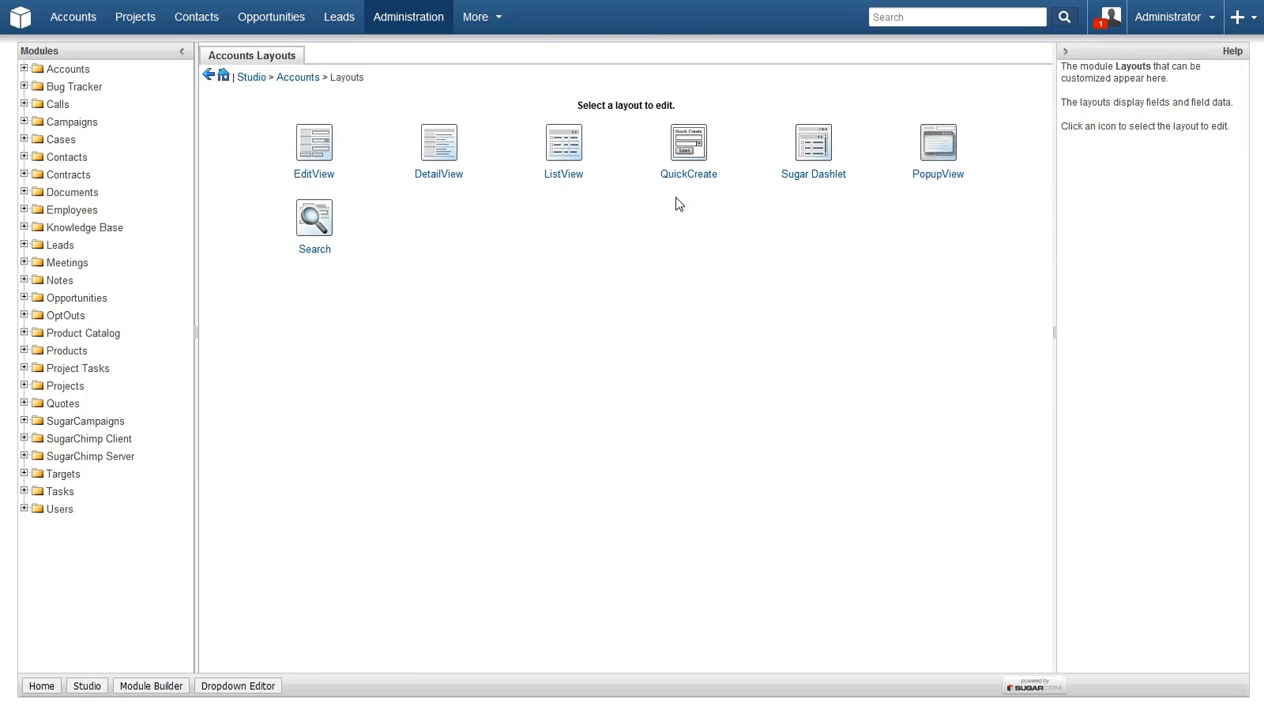
left_click(326, 175)
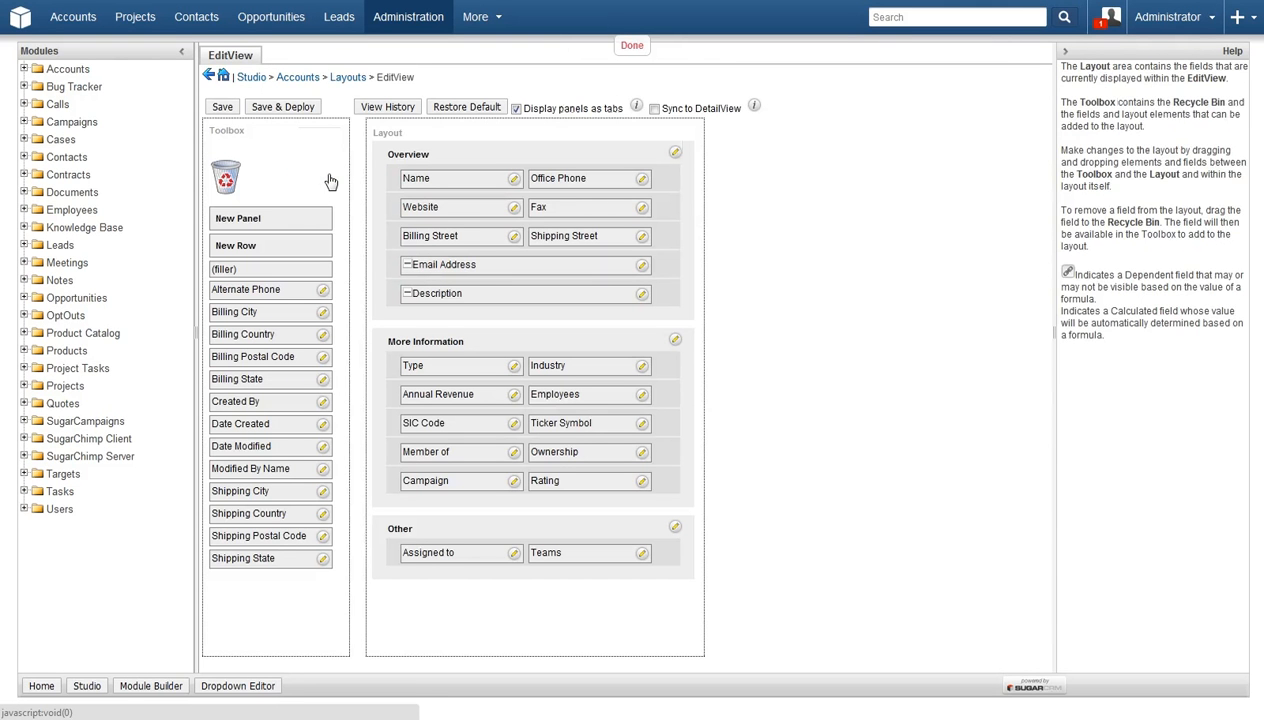
left_click_drag(280, 218, 477, 154)
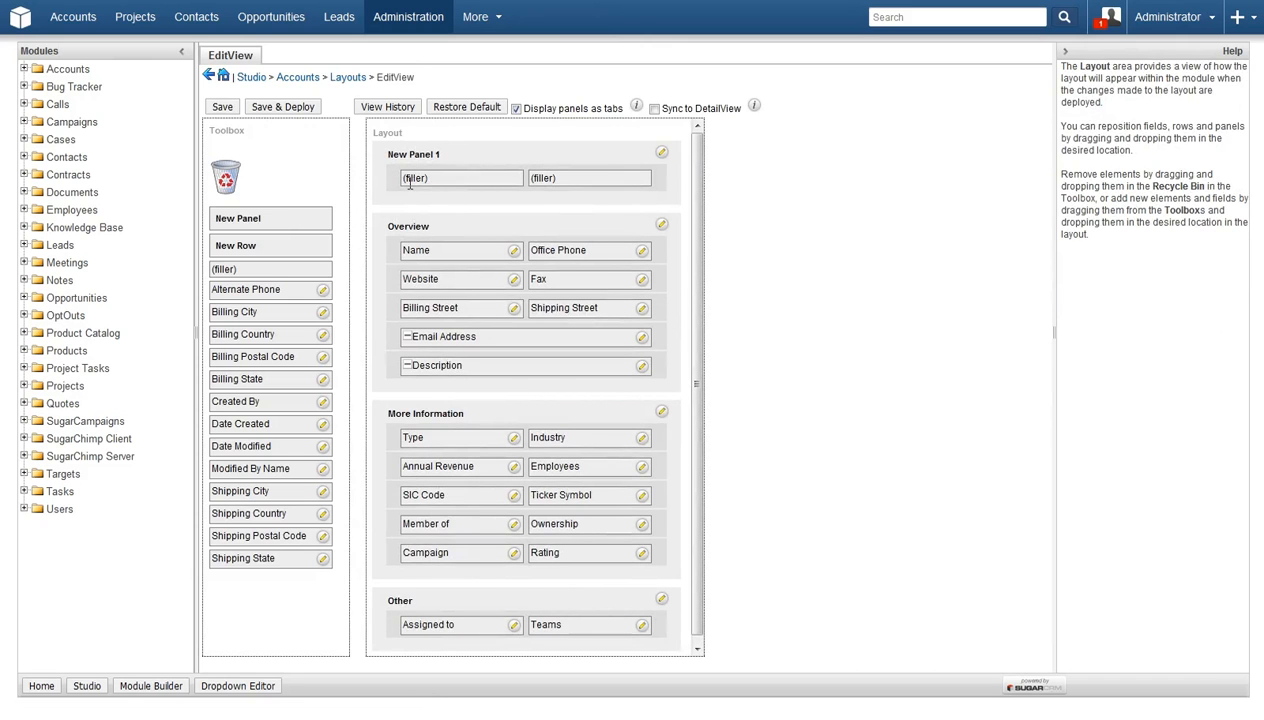
left_click_drag(386, 156, 394, 322)
Try swapping the Name and Billing Street fields in the Overview panel, and discard the EditView layout changes
left_click_drag(425, 237, 442, 197)
left_click(297, 77)
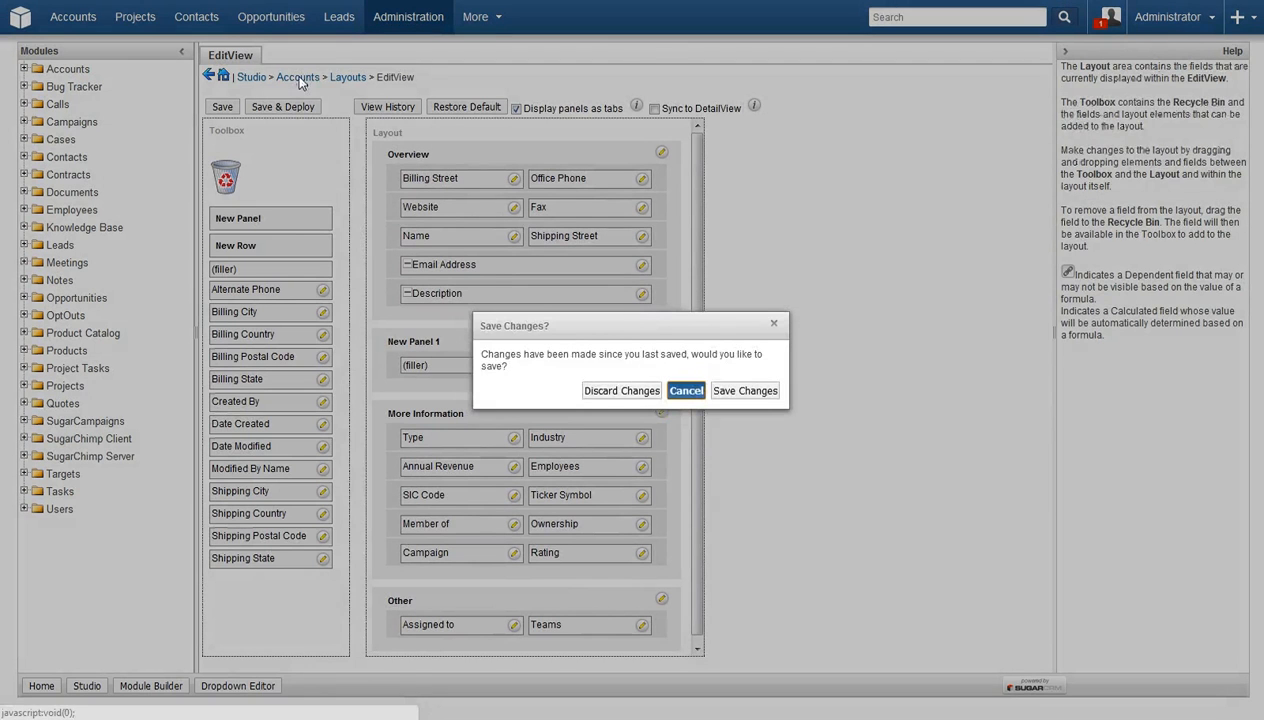
left_click(621, 390)
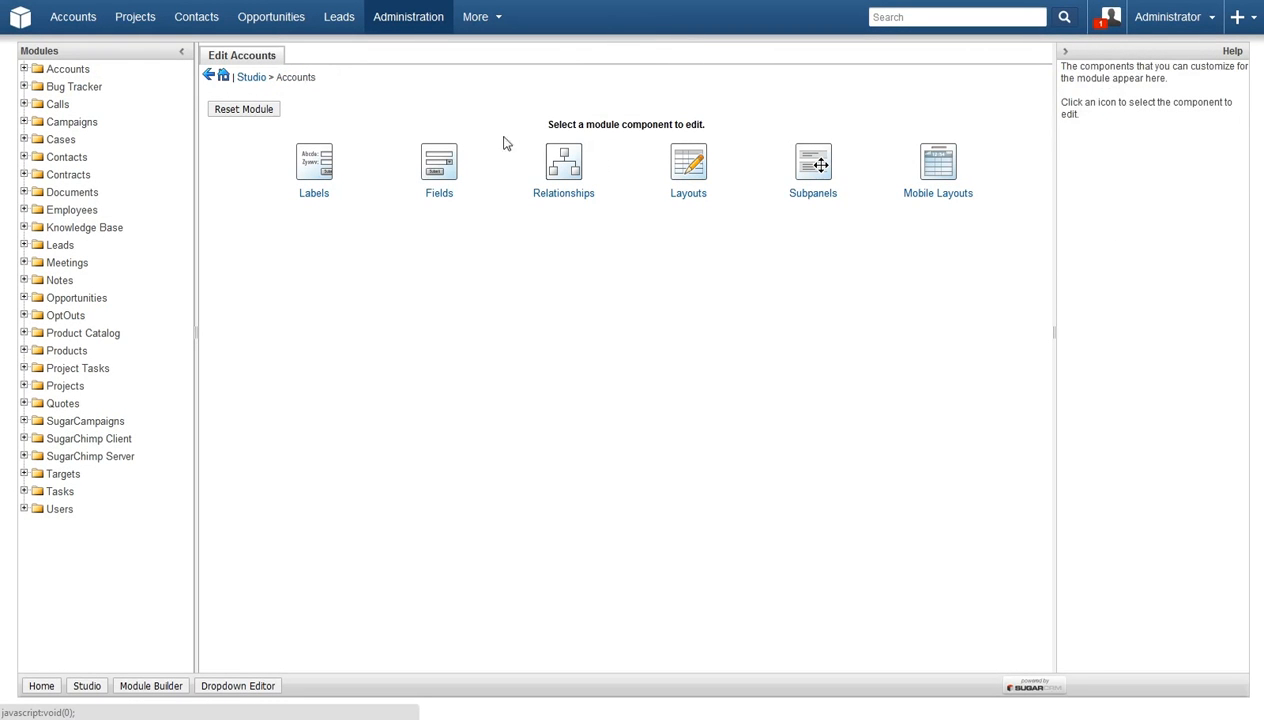
In the Accounts module's Contacts subpanel, try hiding Name and displaying Date Created after City, and discard the changes
left_click(826, 175)
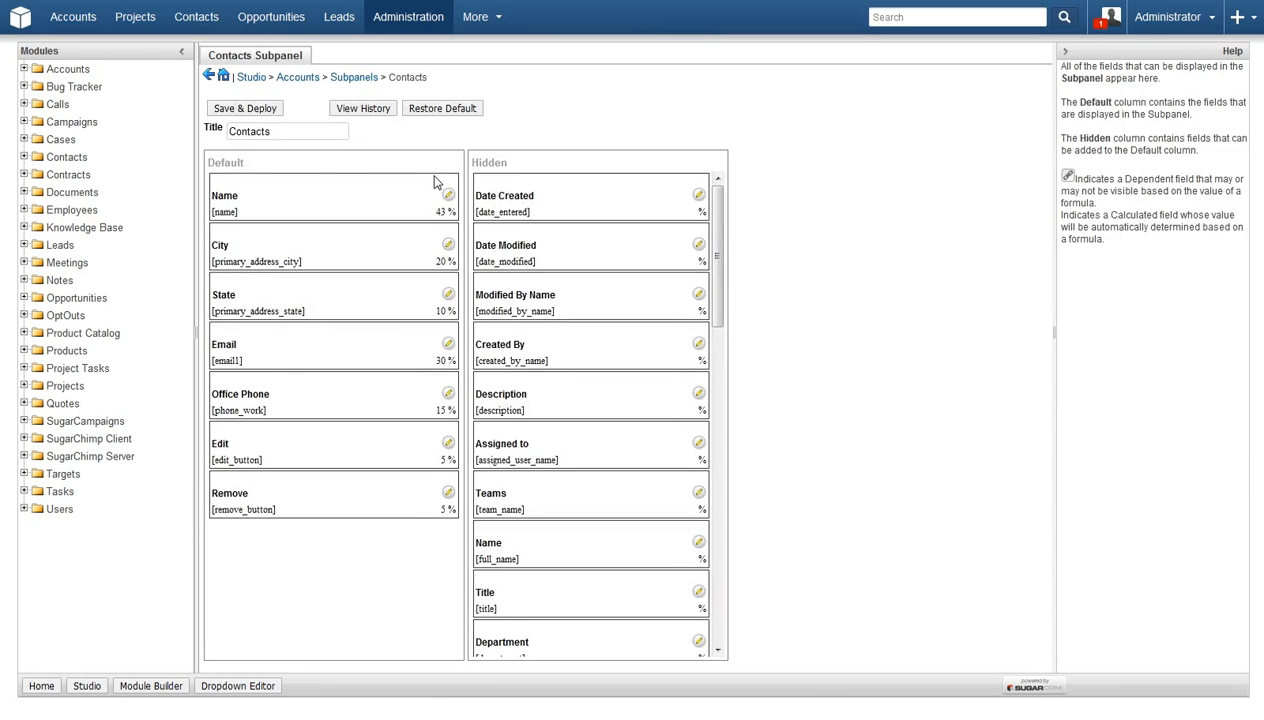
left_click_drag(392, 192, 595, 192)
left_click_drag(578, 258, 338, 257)
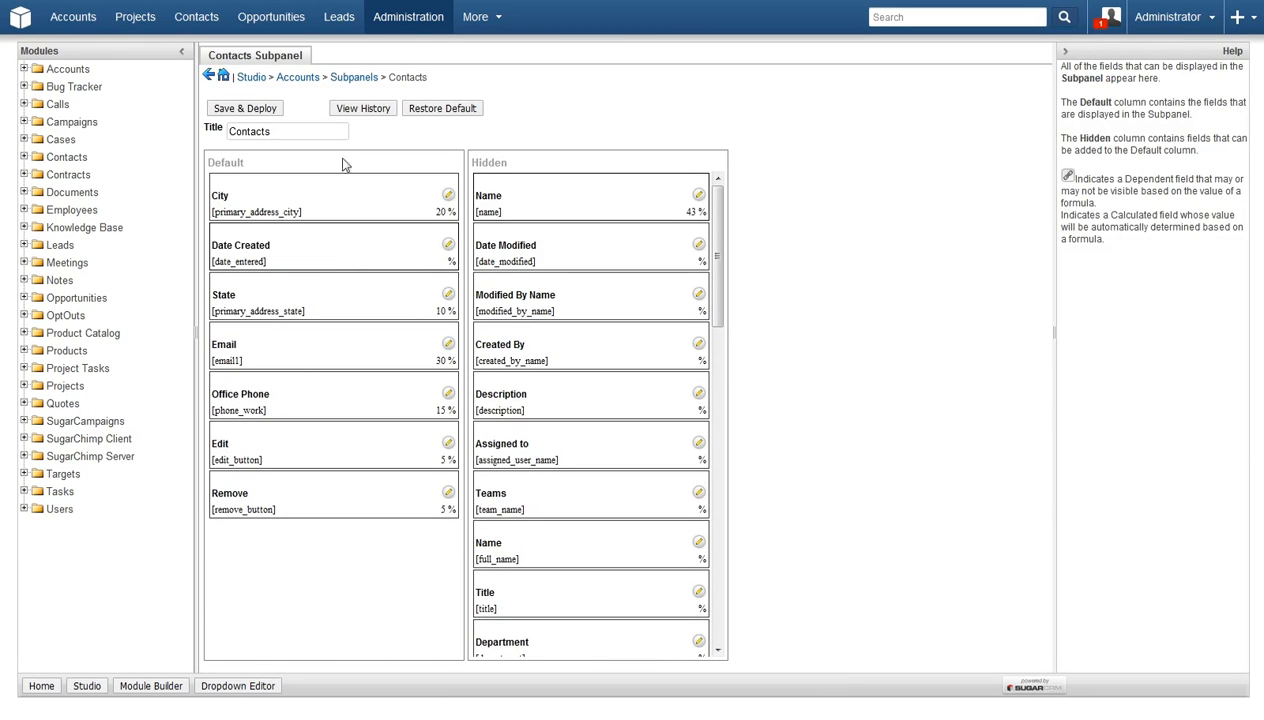
left_click(311, 81)
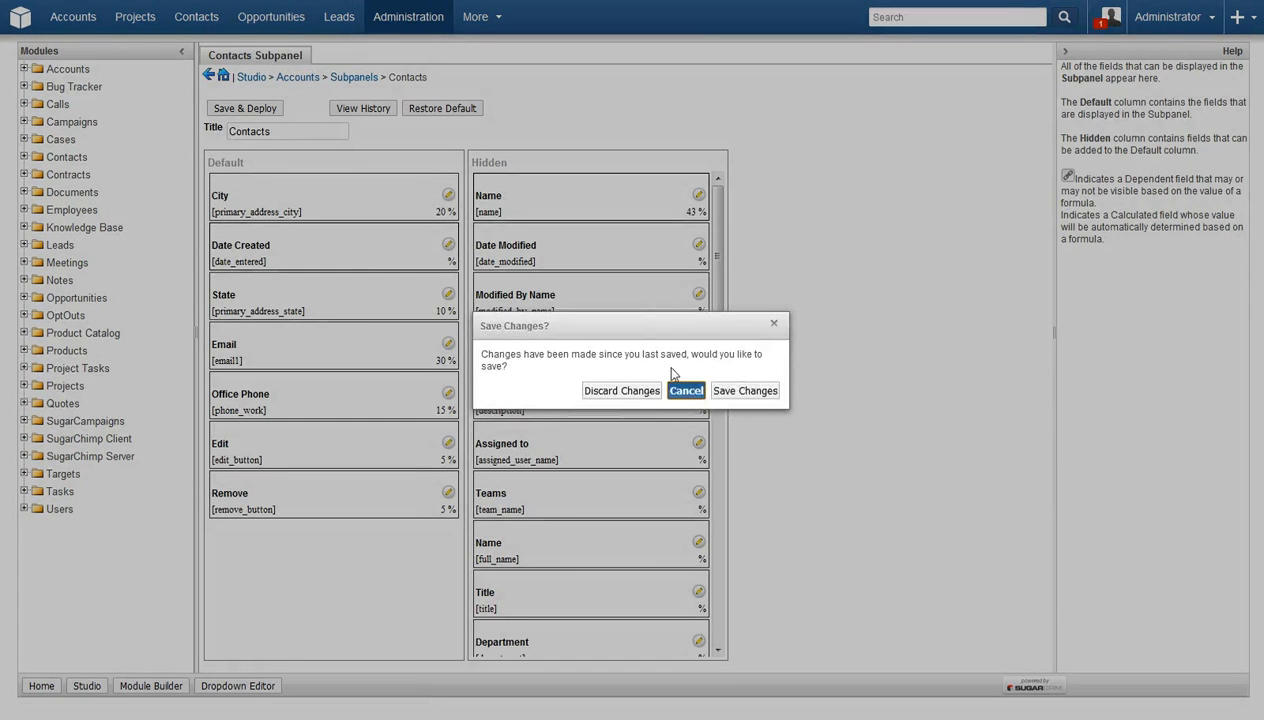
left_click(645, 390)
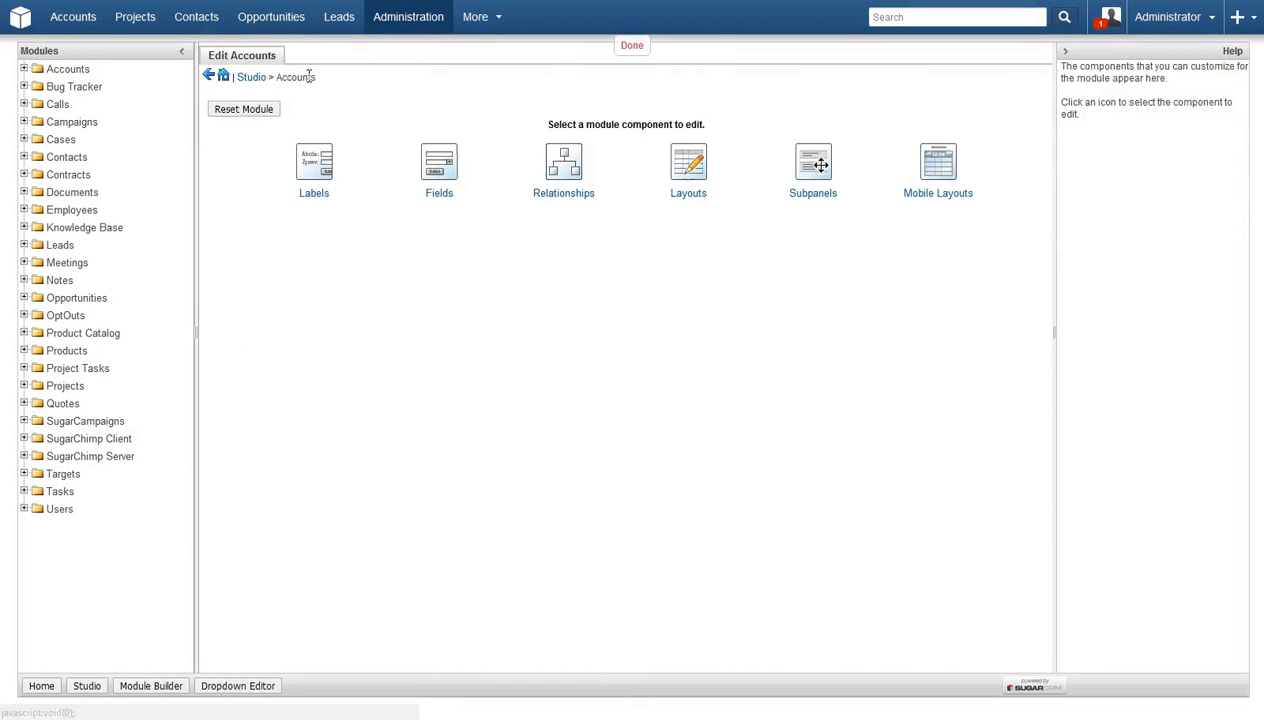
Open the mobile layouts of the Accounts module
left_click(945, 170)
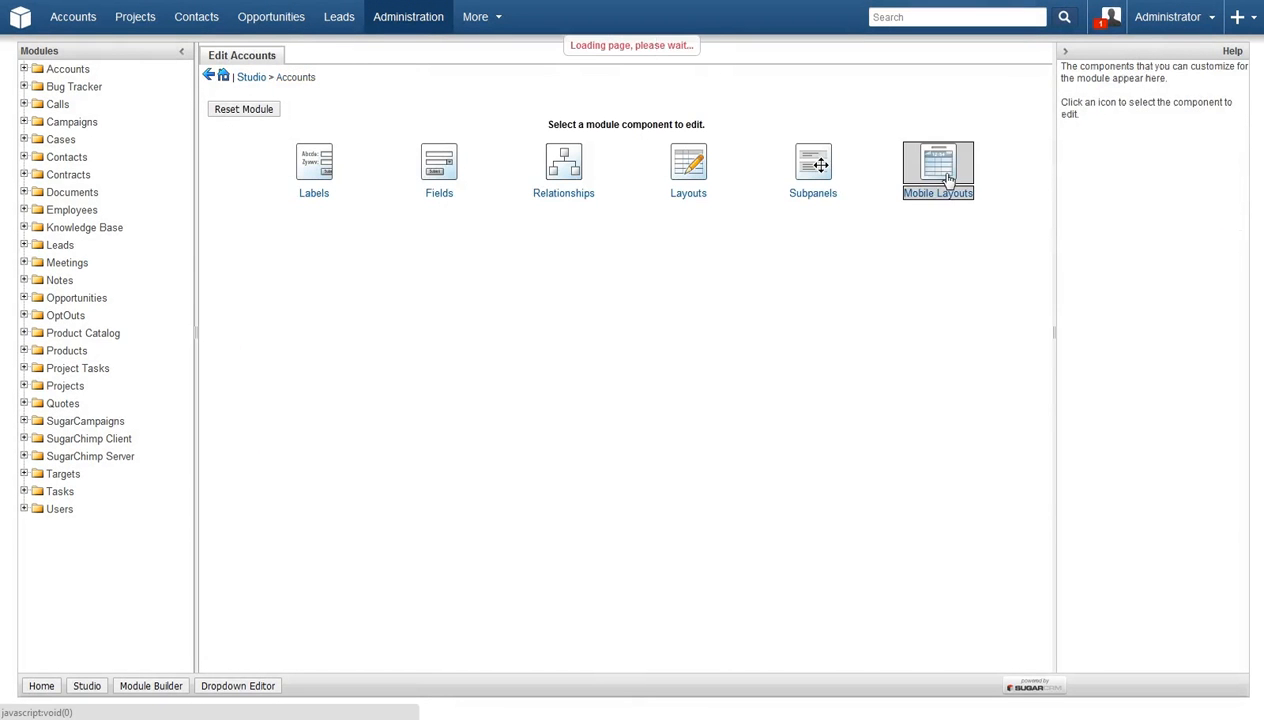